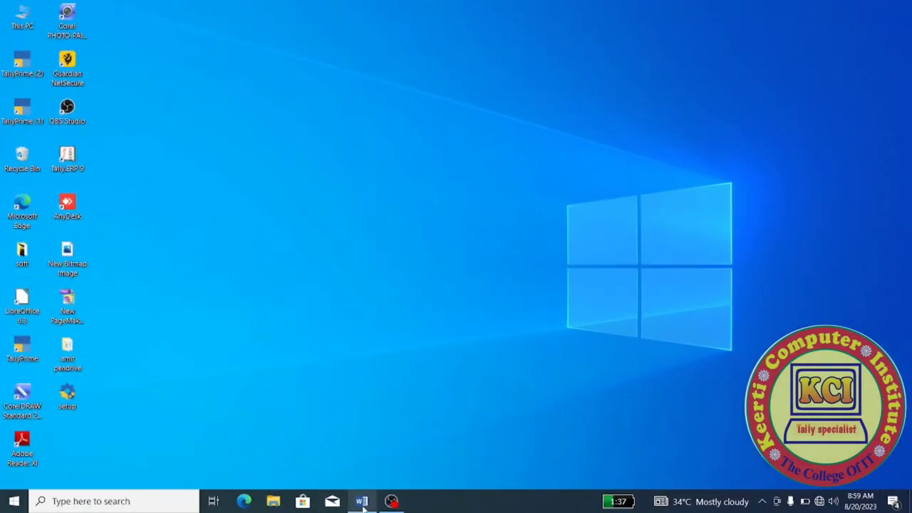
Bring up the Part of Computer document window from the Word taskbar icon
click(363, 502)
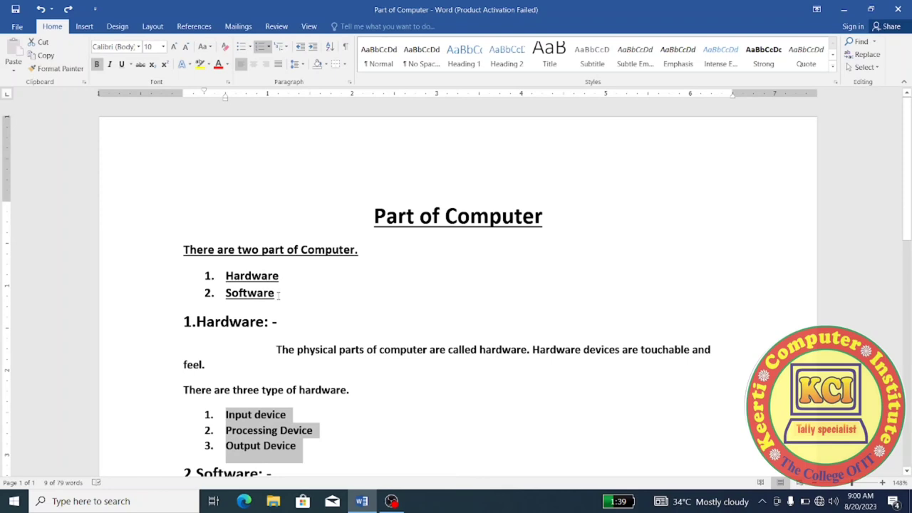
Drag-select the two numbered lines, Hardware and Software
drag(281, 296, 198, 278)
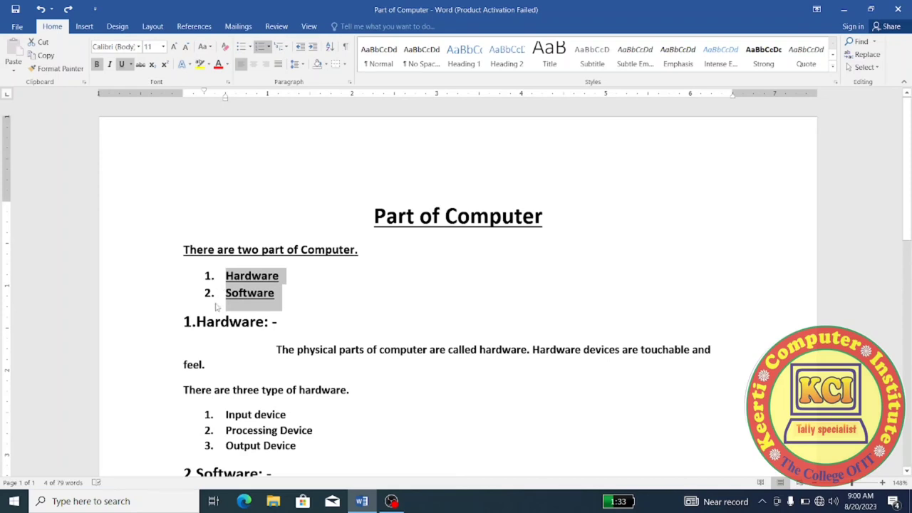
click(250, 47)
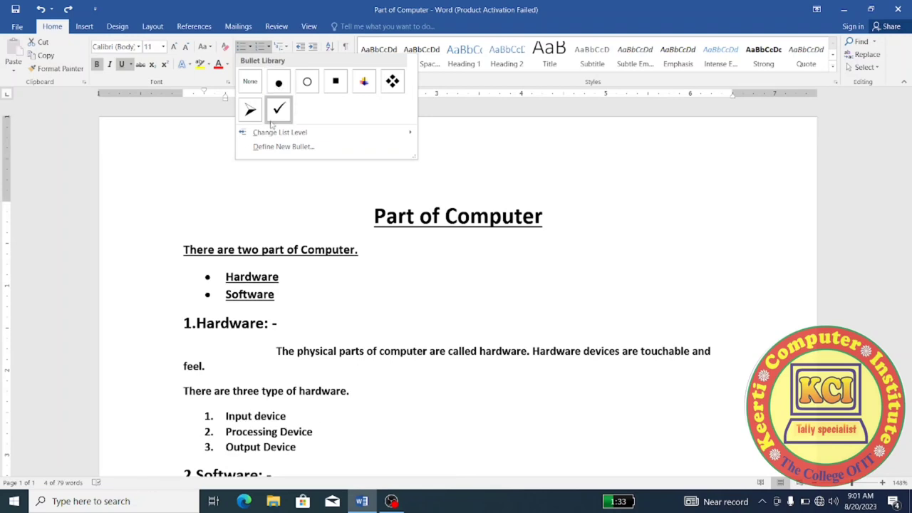
mouse_move(273, 133)
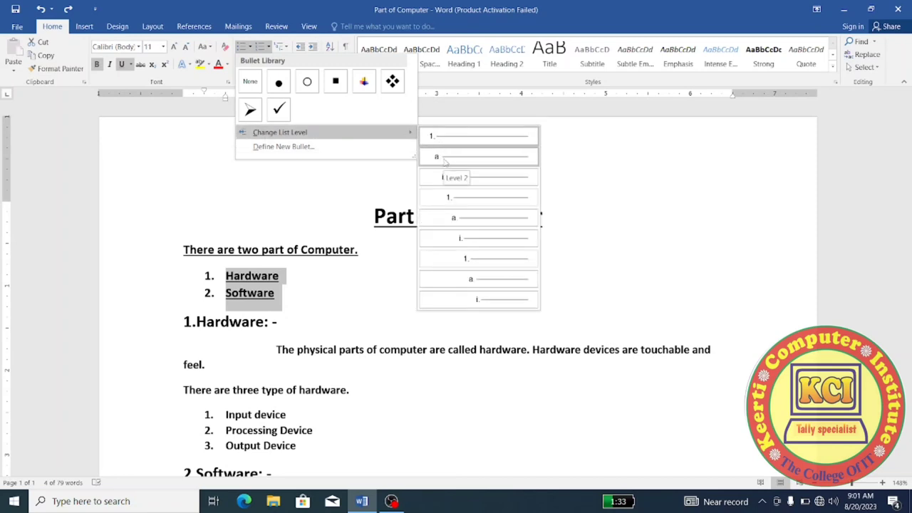
click(444, 158)
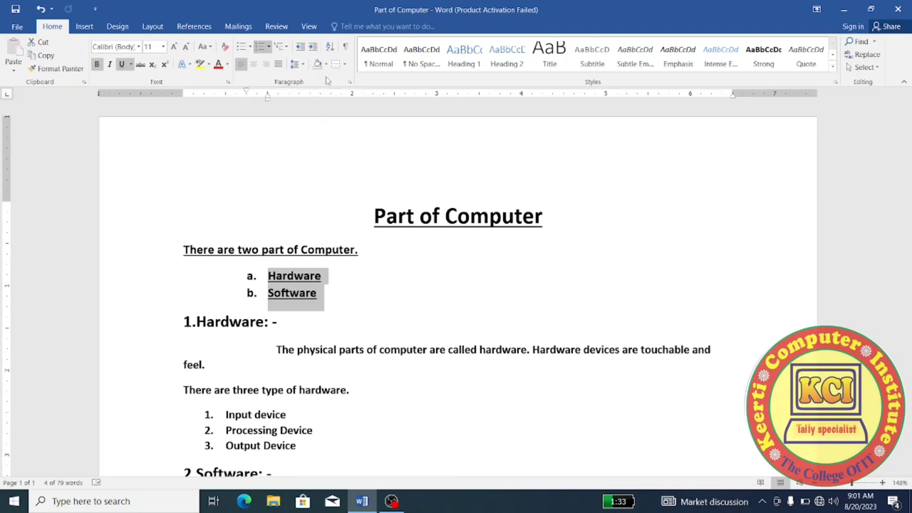
key(ctrl+z)
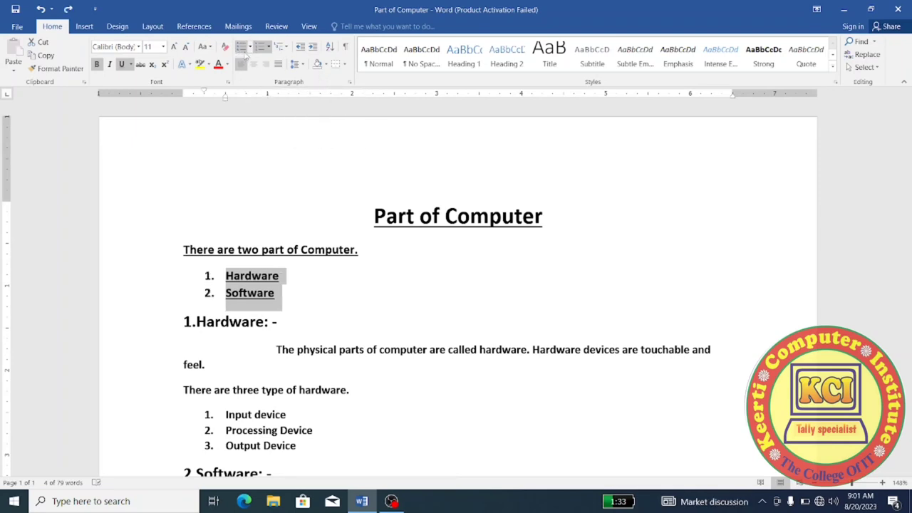
click(250, 48)
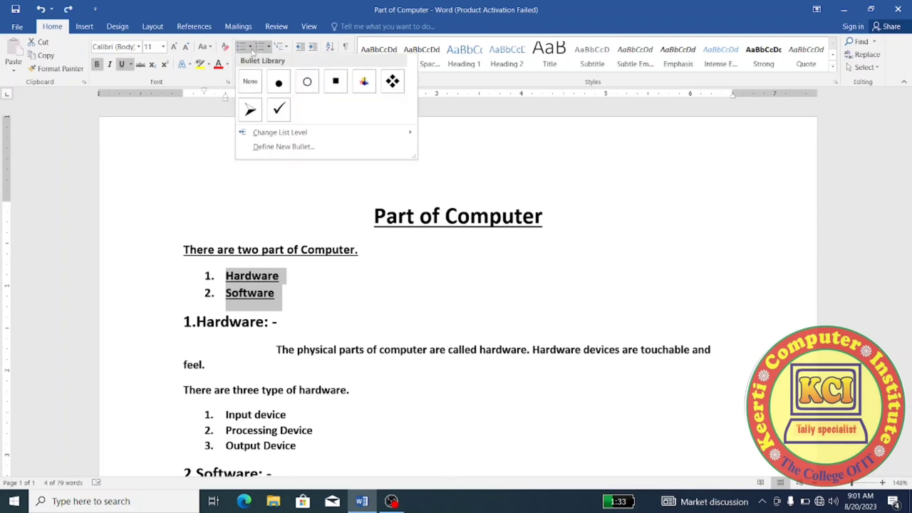
click(283, 147)
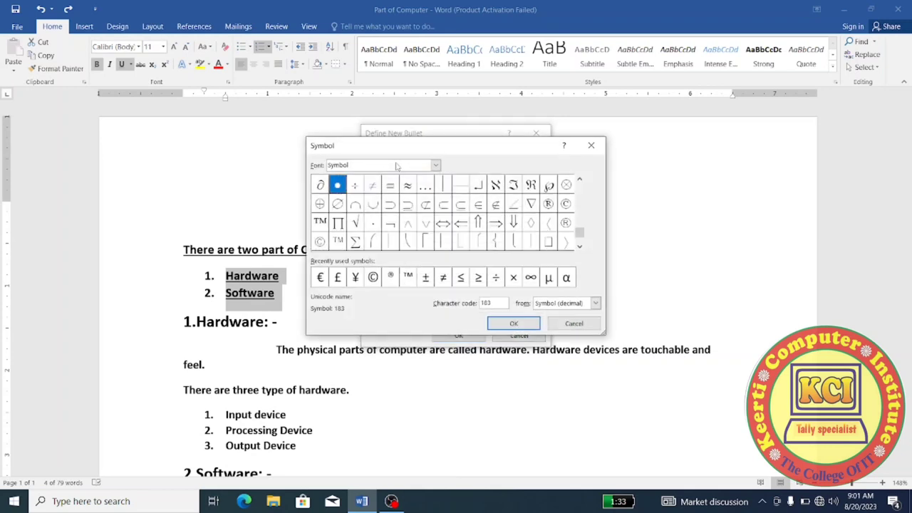
click(585, 329)
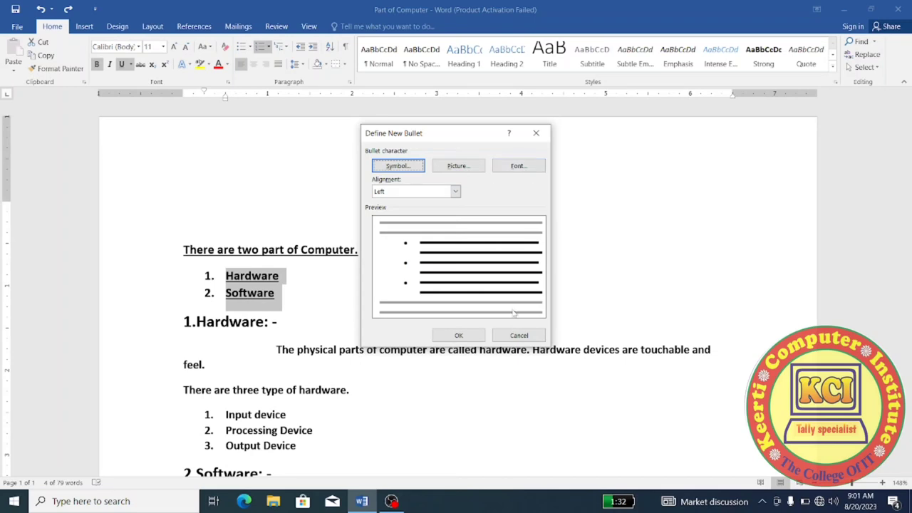
click(520, 335)
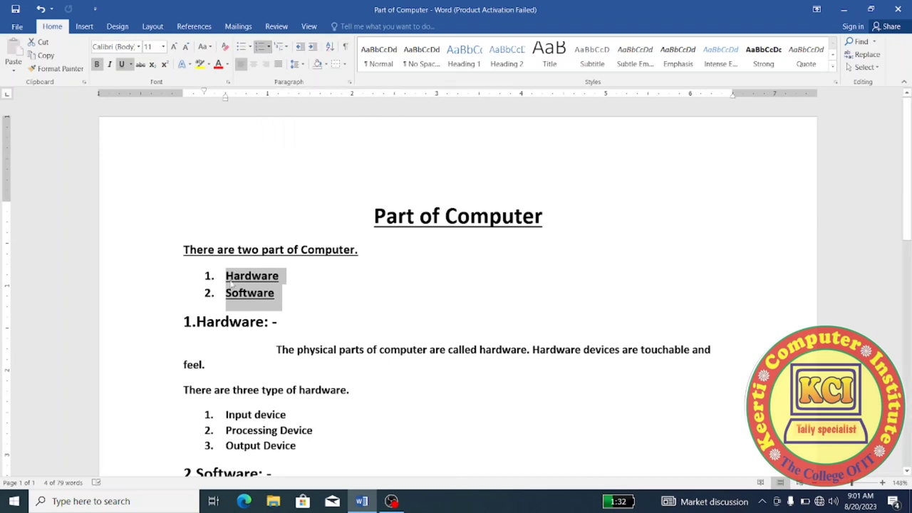
Select Input device, Processing Device and Output Device and show the Numbering gallery for them
click(268, 49)
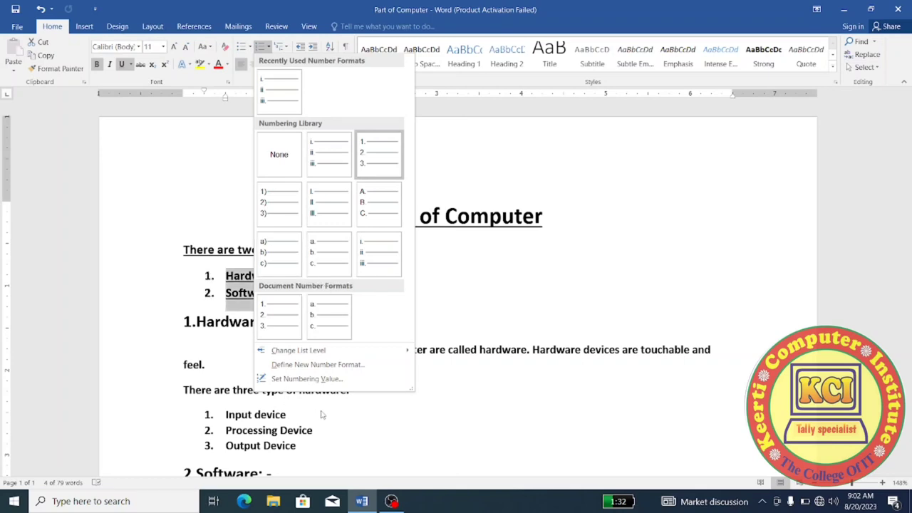
click(321, 411)
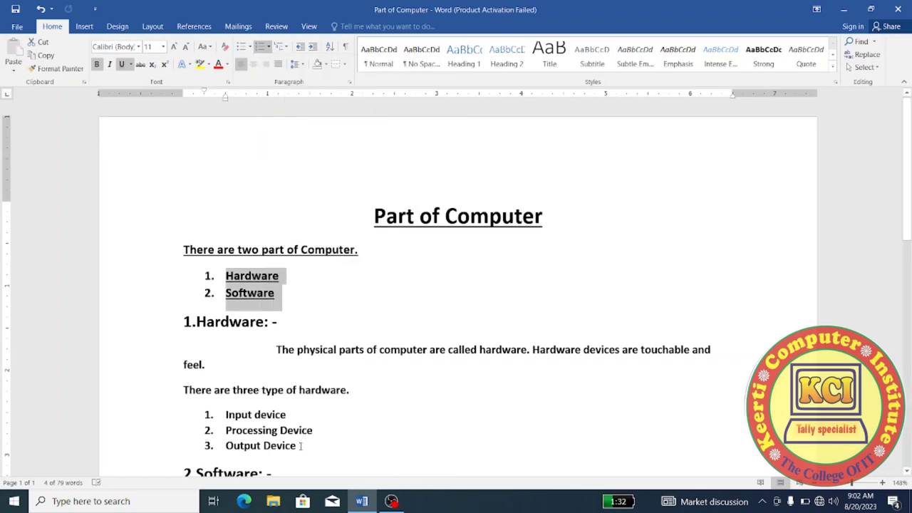
drag(302, 446, 224, 414)
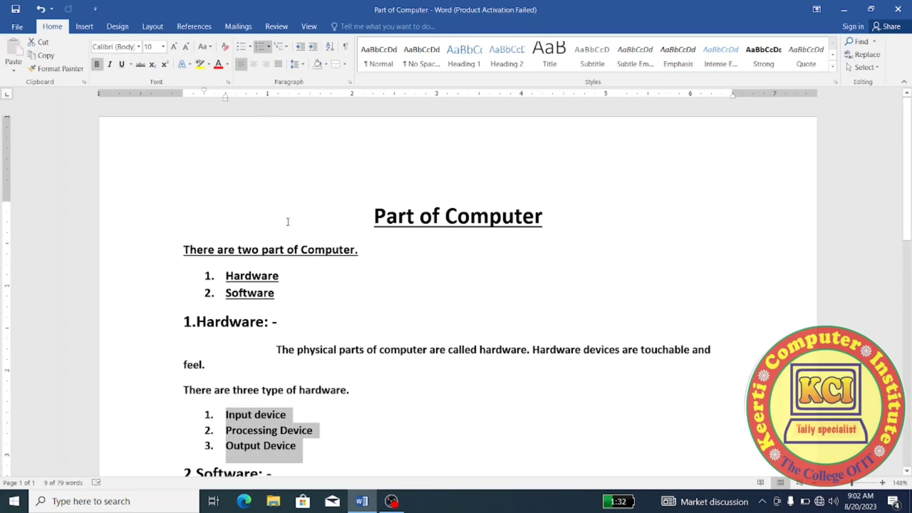
click(269, 48)
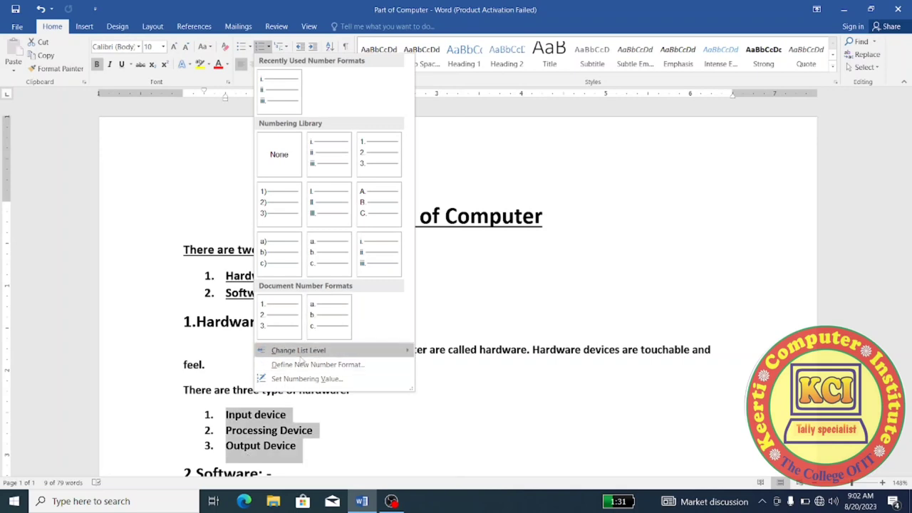
Select the Processing Device line and demote it to list level 3 via Change List Level
mouse_move(304, 357)
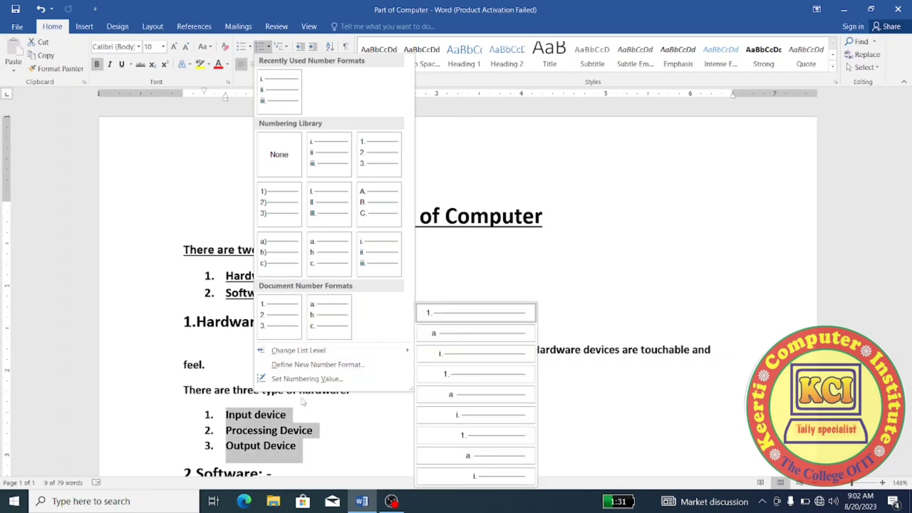
click(332, 422)
click(320, 436)
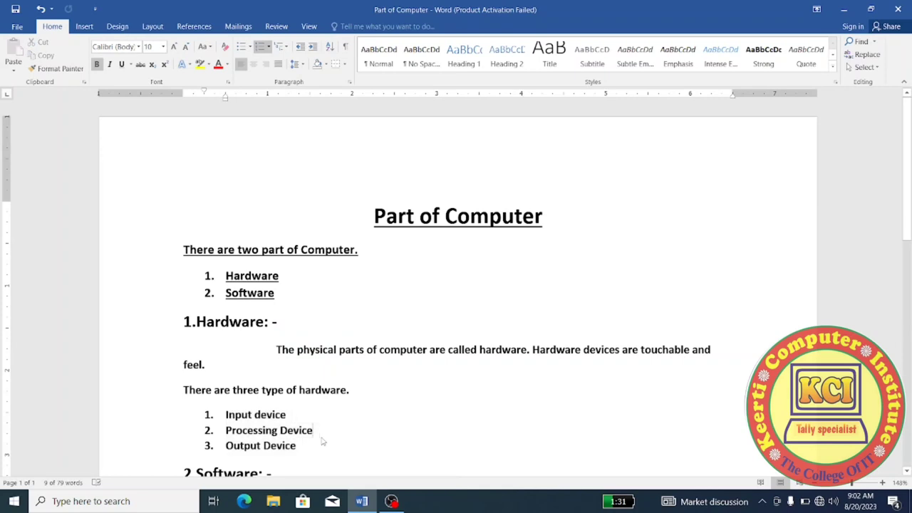
triple_click(255, 431)
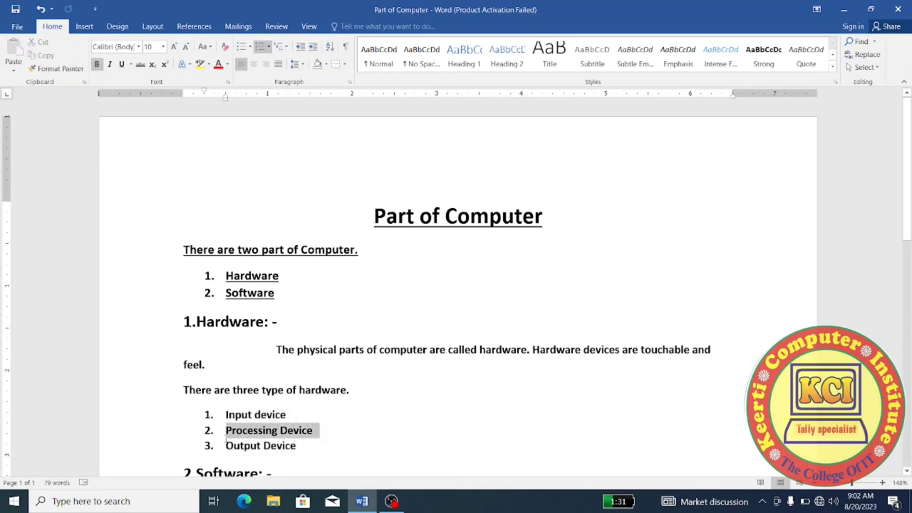
click(269, 47)
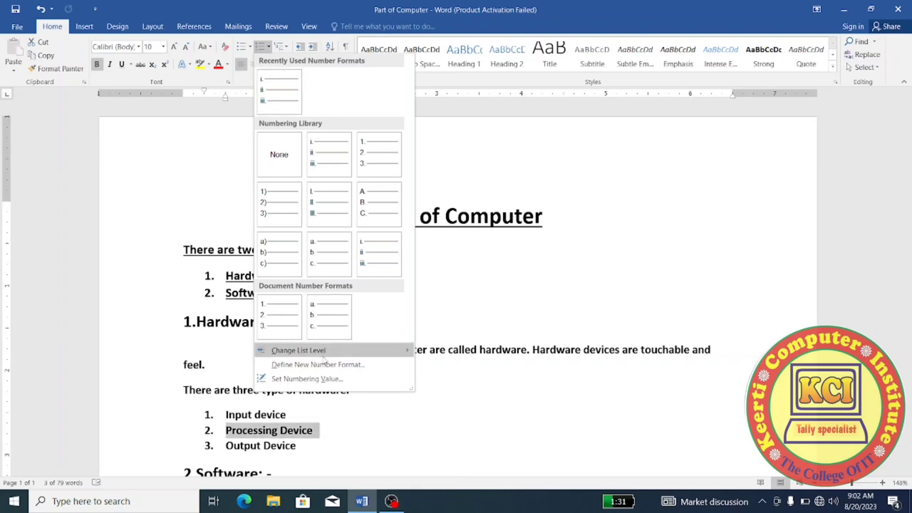
mouse_move(325, 352)
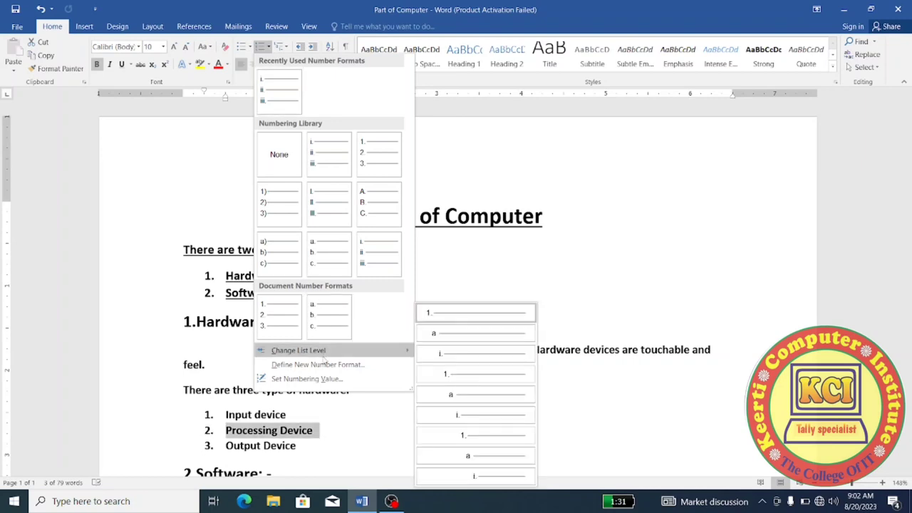
click(442, 355)
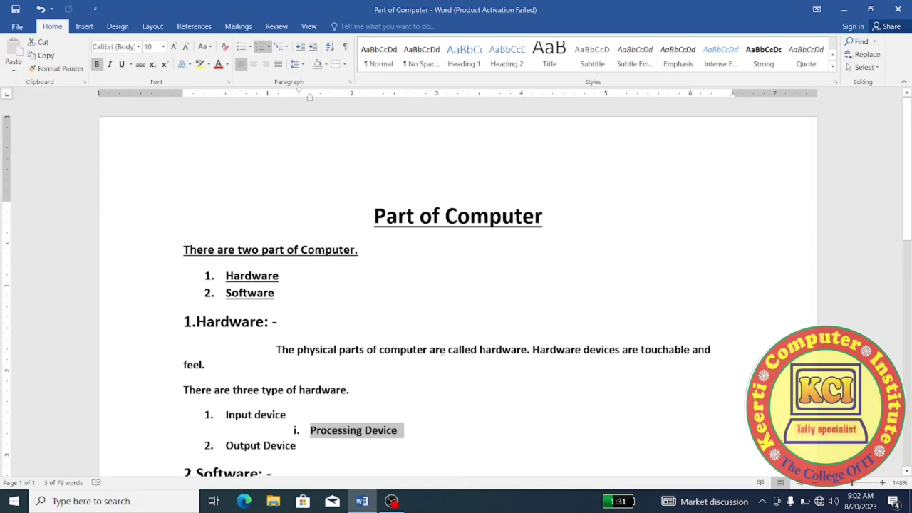
Move Processing Device through levels 2 to 4, then return it to a top-level item
key(shift+Tab)
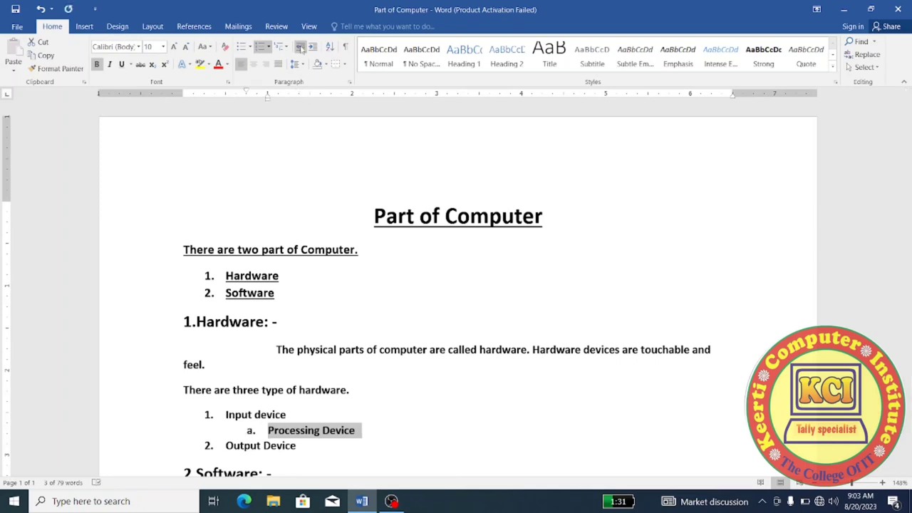
click(313, 47)
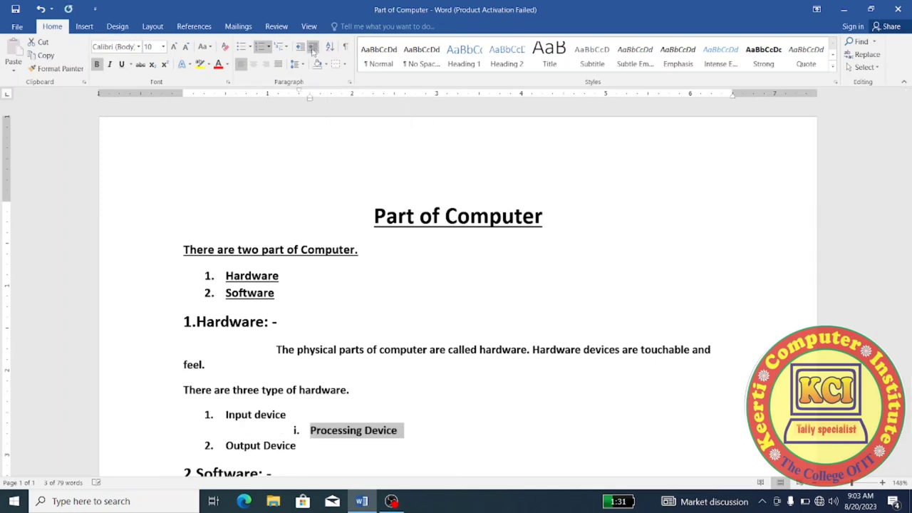
click(313, 49)
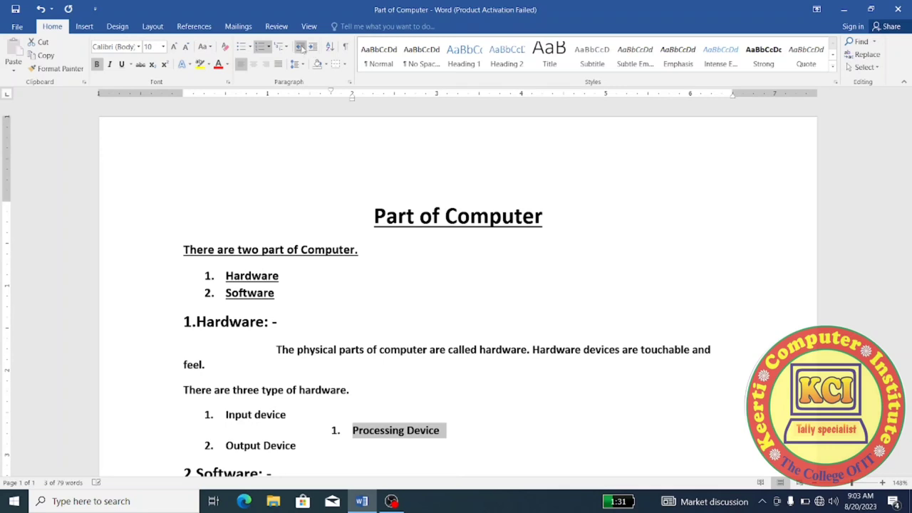
click(302, 47)
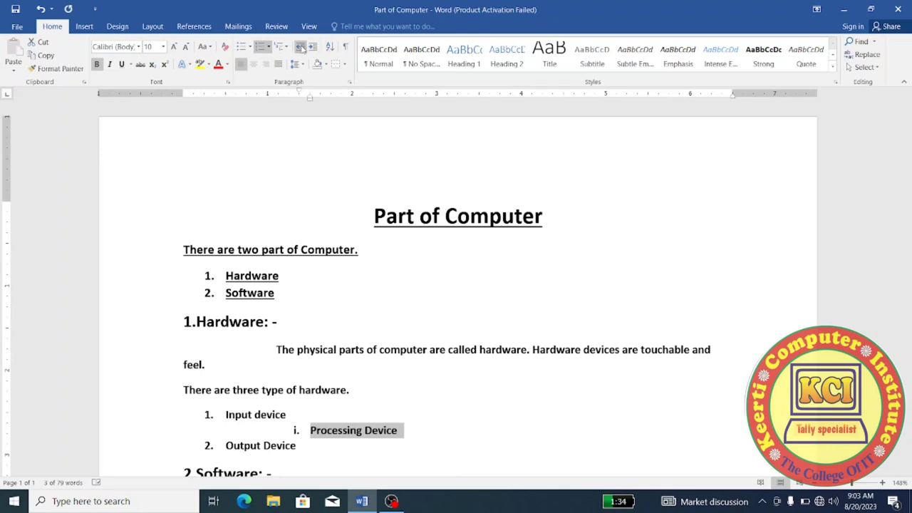
click(301, 47)
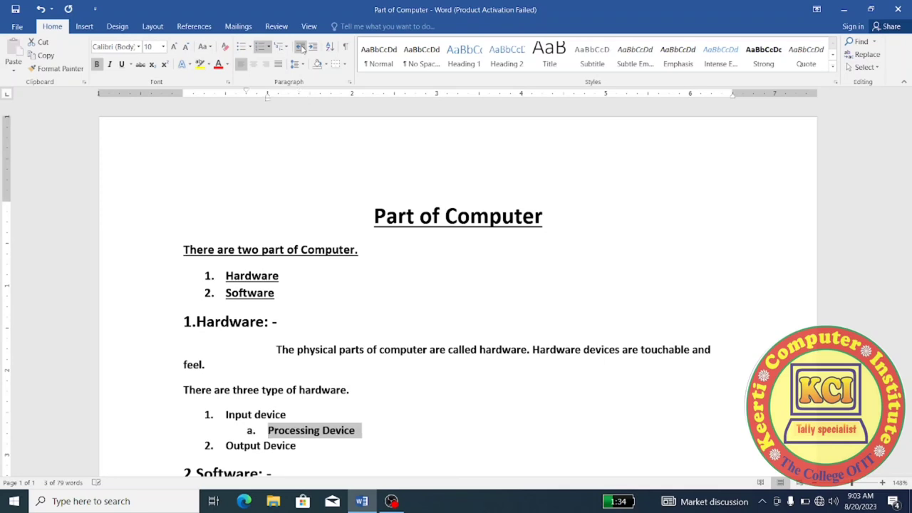
click(302, 48)
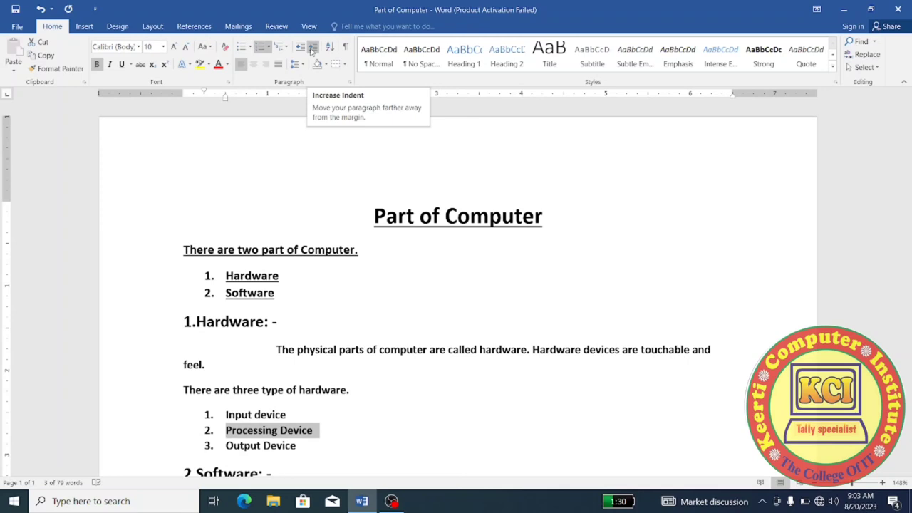
click(311, 47)
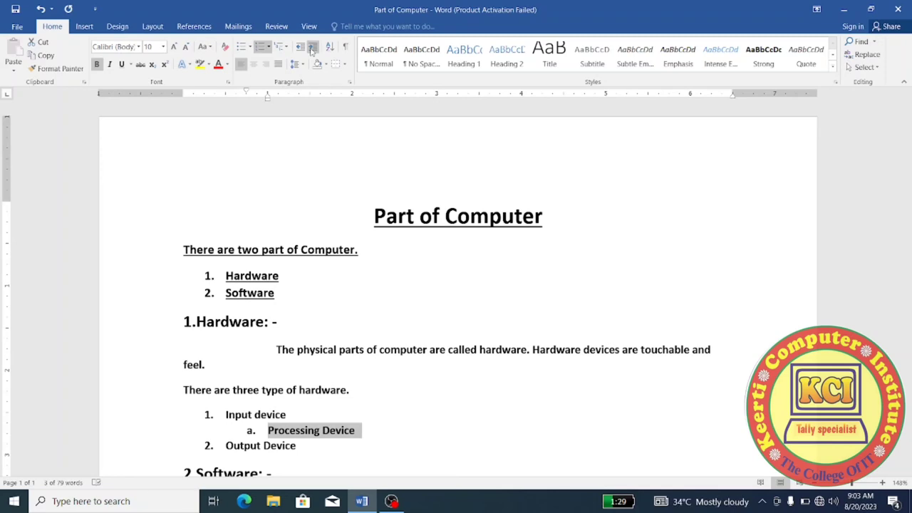
click(311, 48)
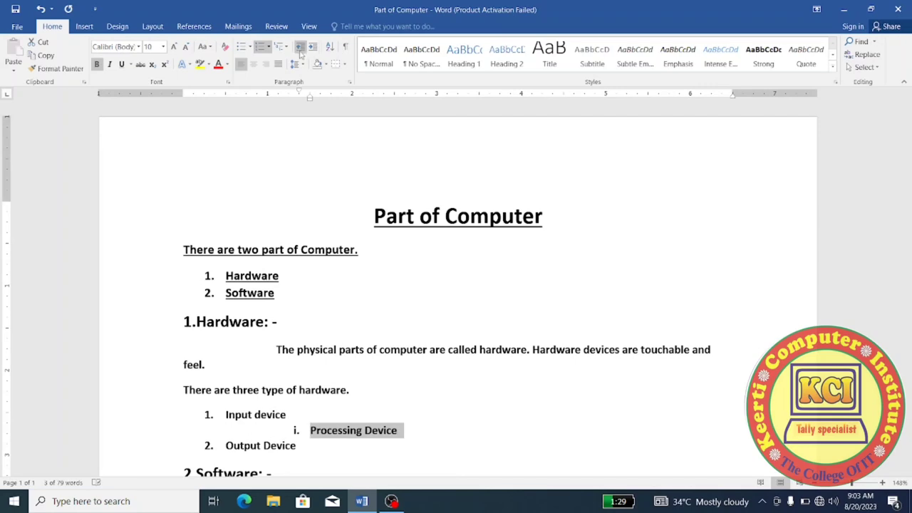
click(300, 51)
click(301, 48)
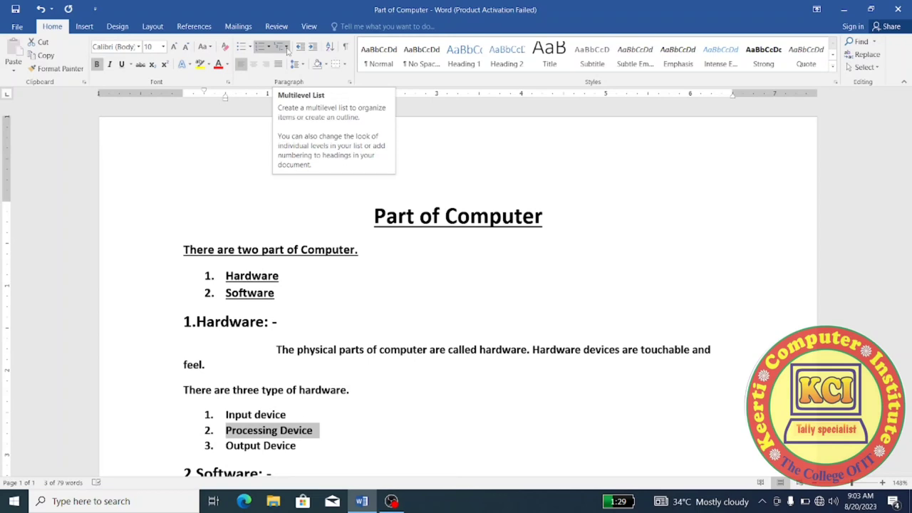
click(268, 47)
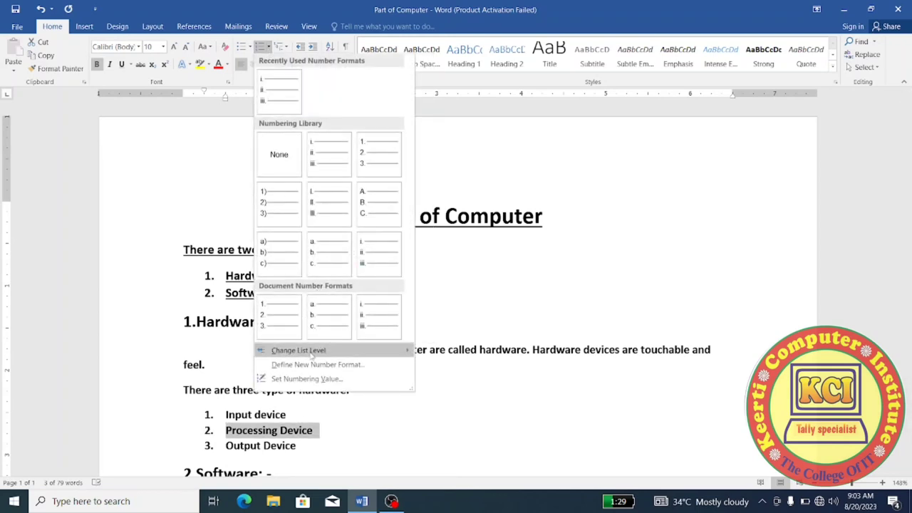
mouse_move(312, 355)
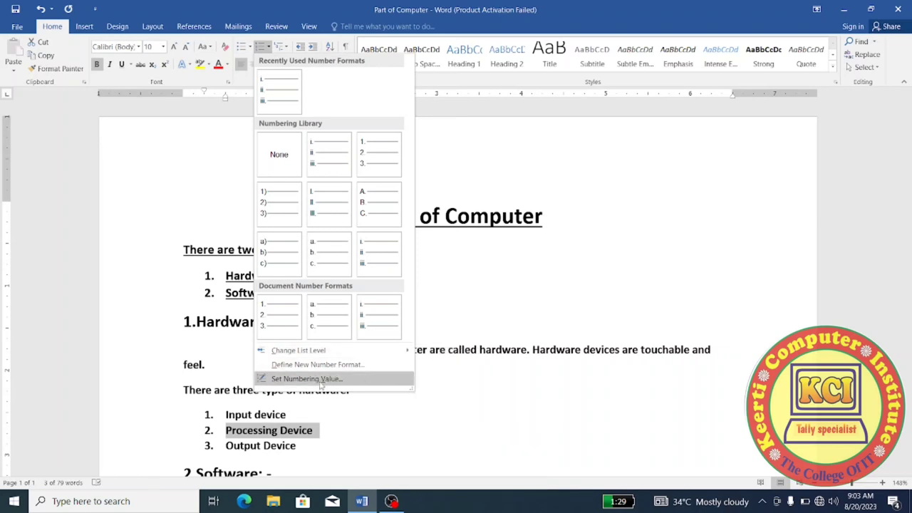
key(Escape)
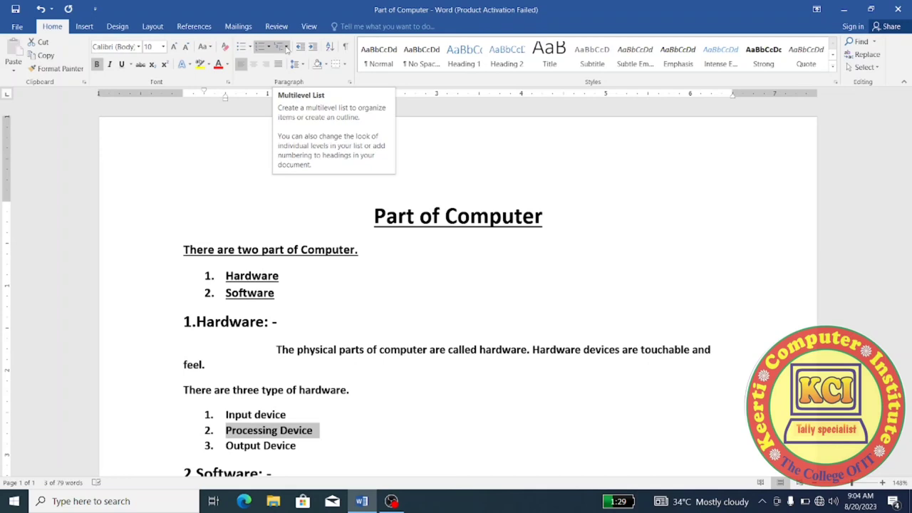
Apply the Article multilevel list style to Processing Device, making it Article I
click(285, 48)
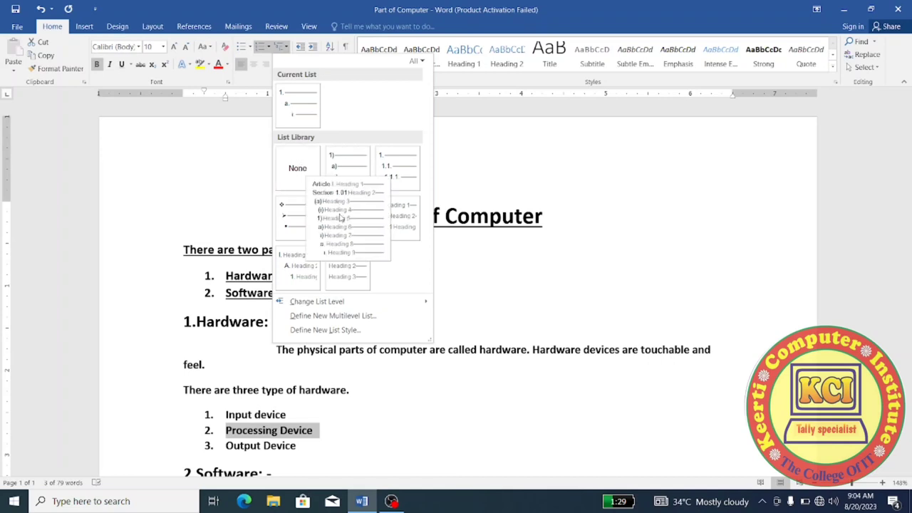
key(Escape)
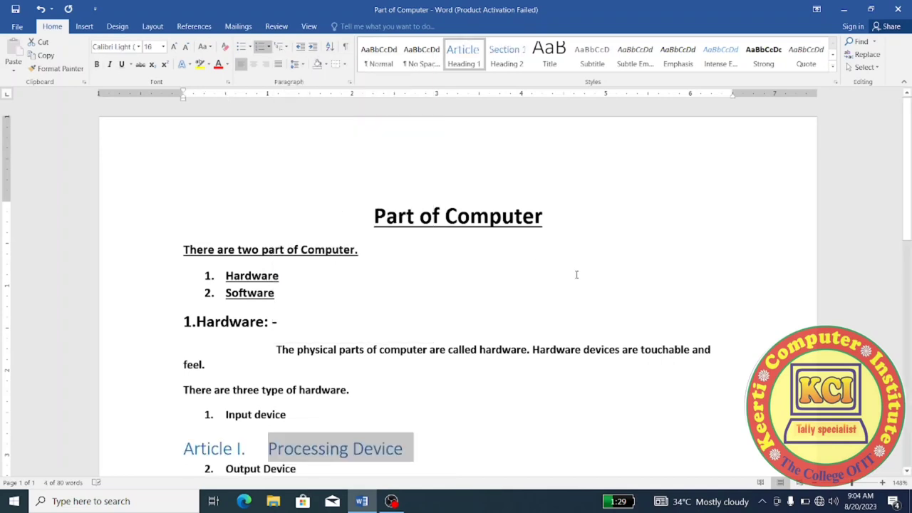
click(907, 472)
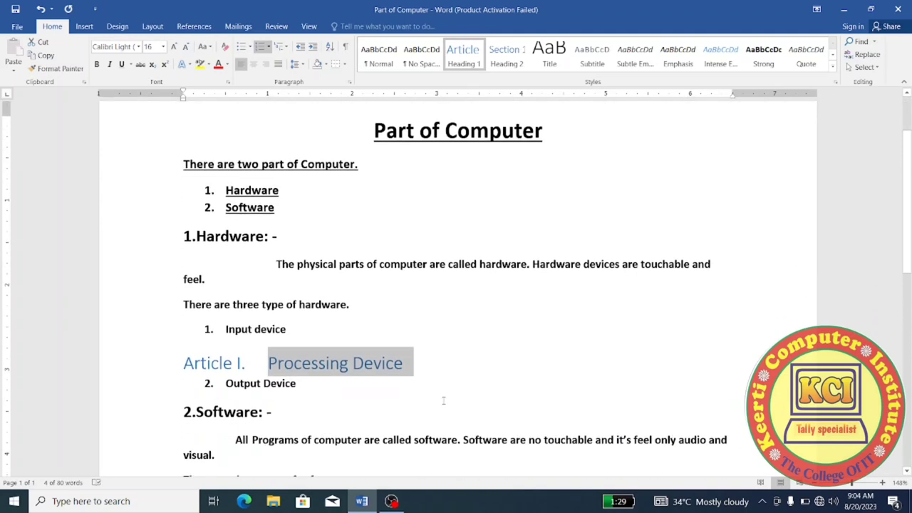
Indent Output Device several levels deeper, then step it back out to sub-item a
click(226, 385)
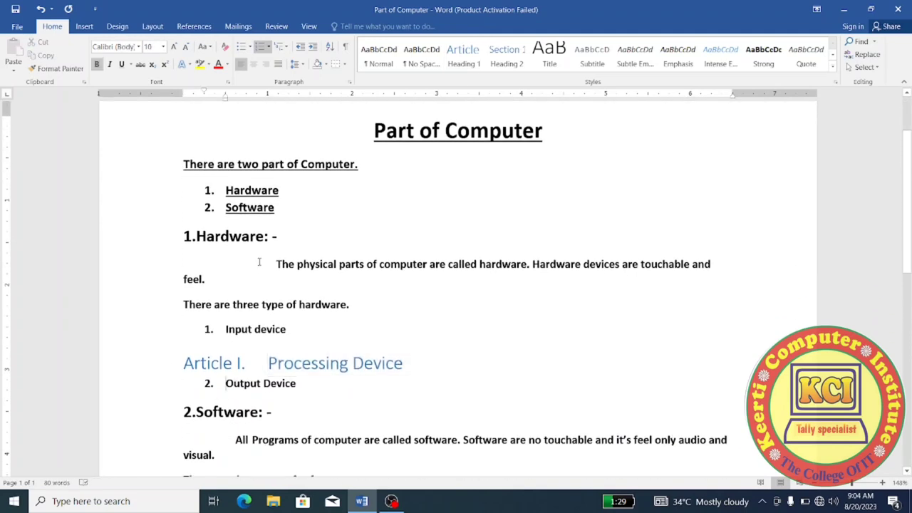
click(312, 46)
click(313, 46)
click(312, 47)
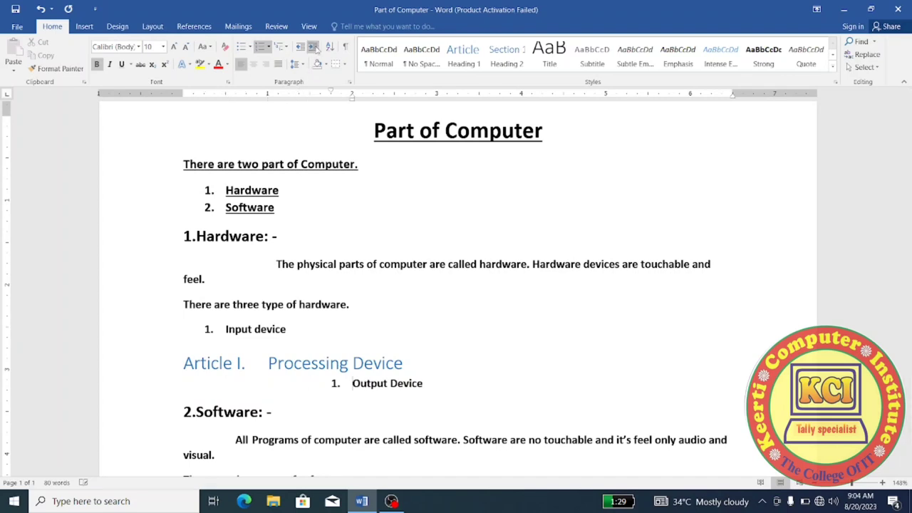
click(313, 47)
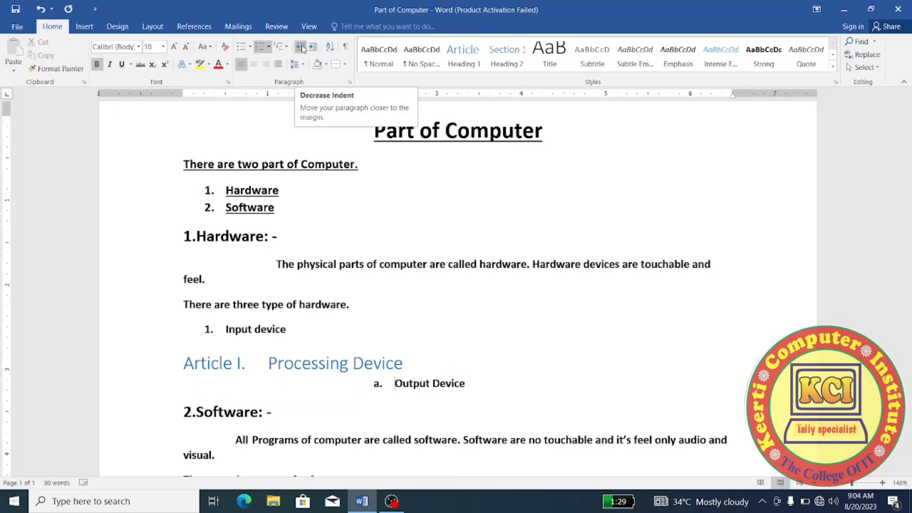
click(301, 47)
click(301, 47)
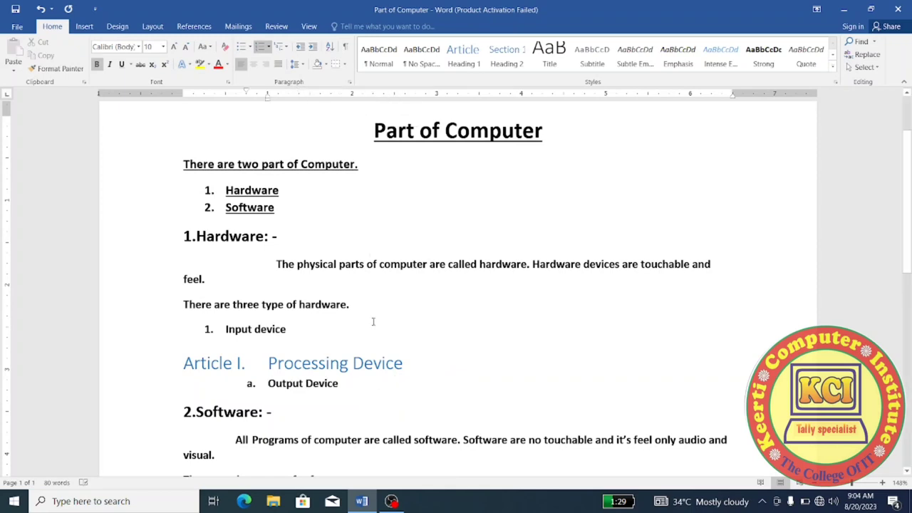
Apply the Article/Section list style to Output Device, toggling it between (a) and Section 1.01
triple_click(327, 383)
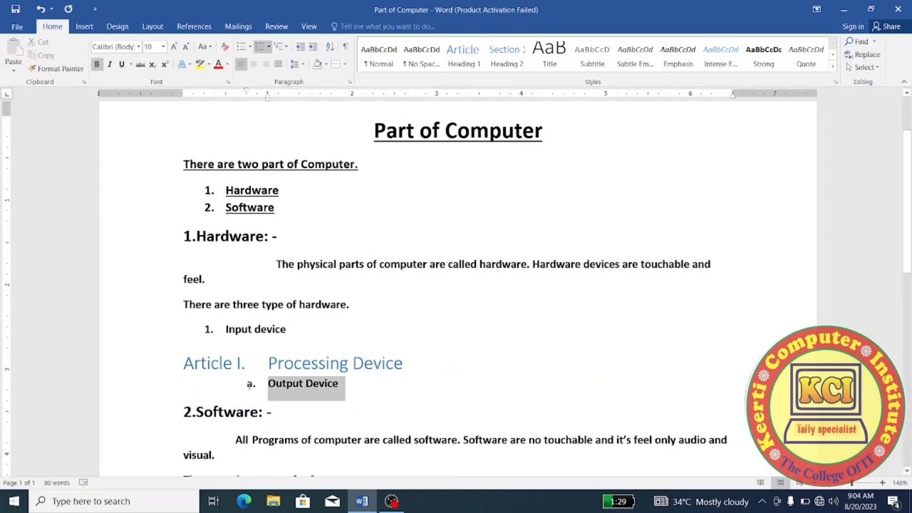
click(283, 47)
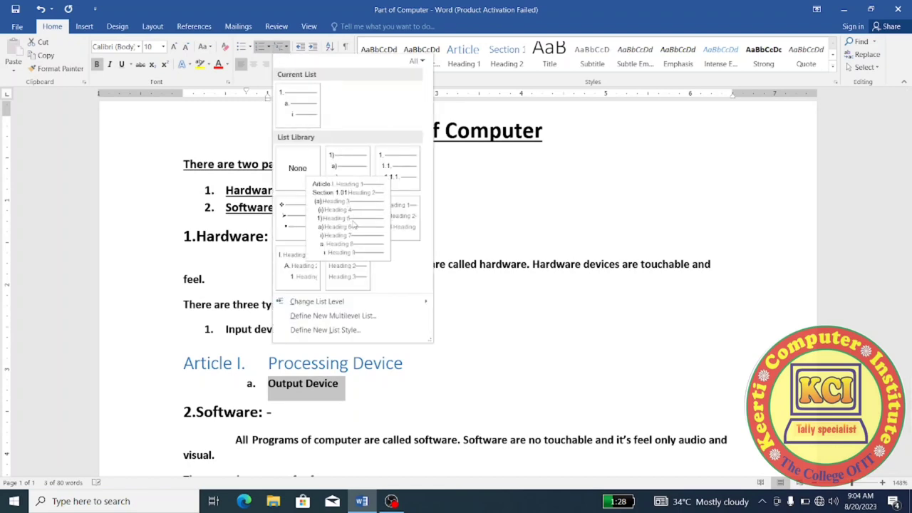
click(354, 225)
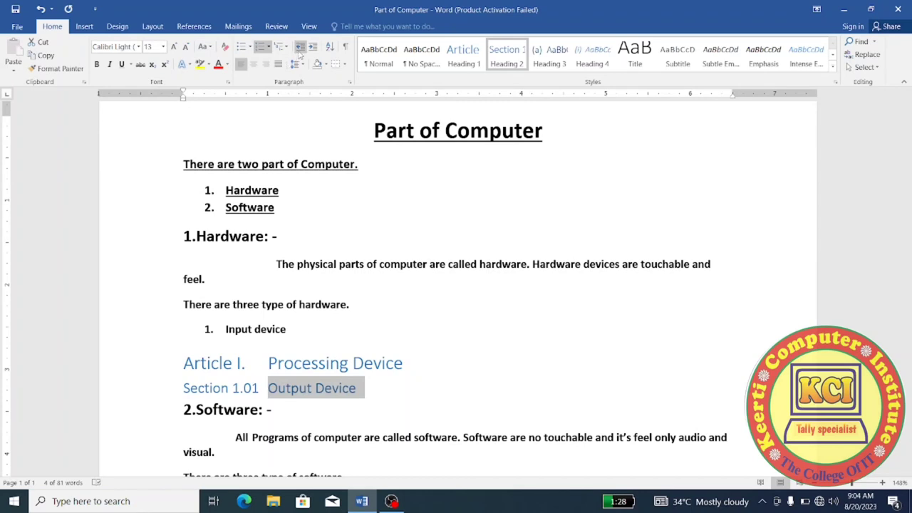
click(312, 47)
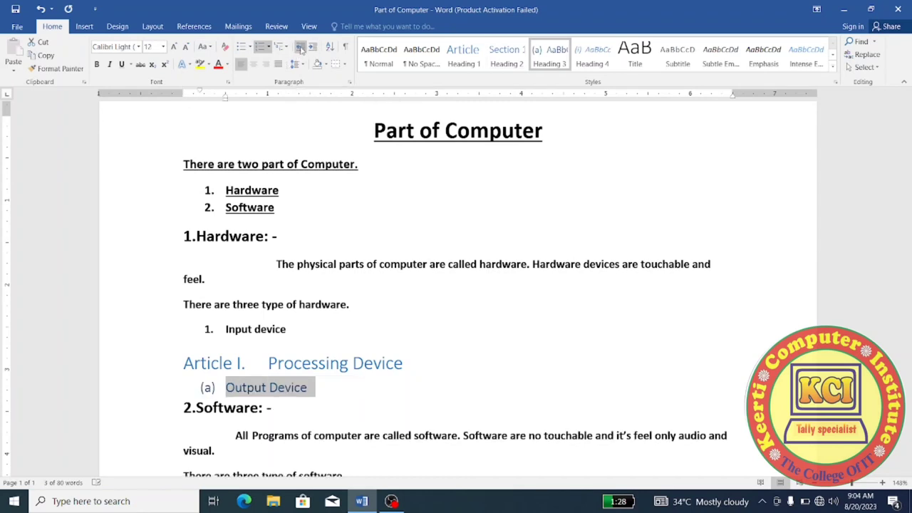
click(301, 47)
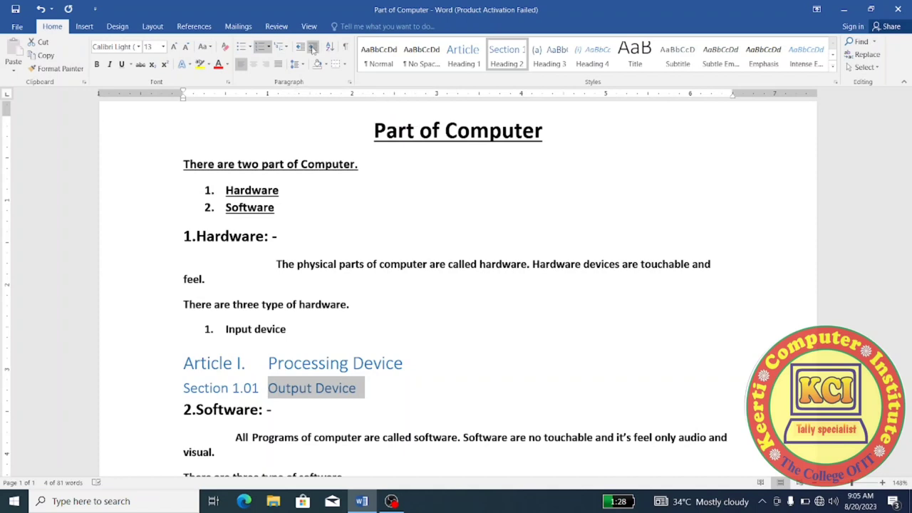
click(312, 47)
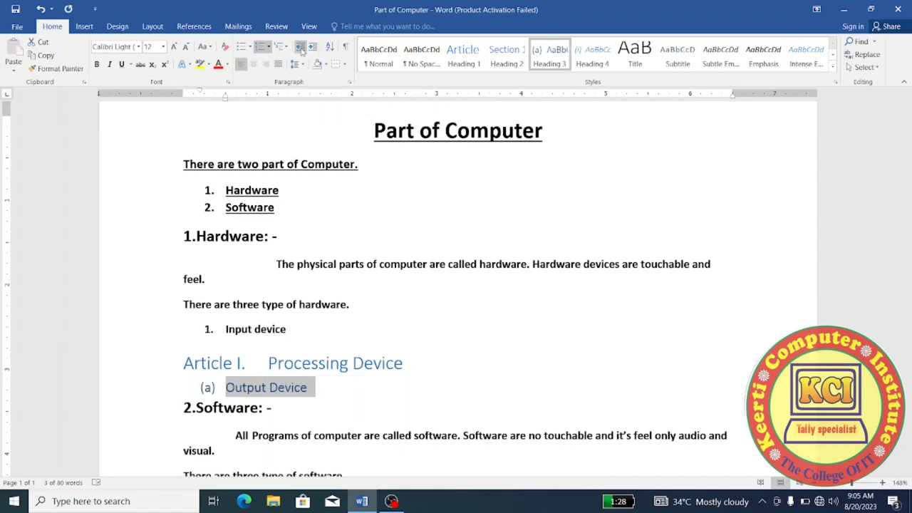
click(300, 48)
Undo the heading changes back to a plain numbered list and select all three hardware items
key(ctrl+z)
click(301, 49)
key(ctrl+z)
click(301, 48)
key(ctrl+z)
key(ctrl+z)
key(ctrl+z)
key(ctrl+z)
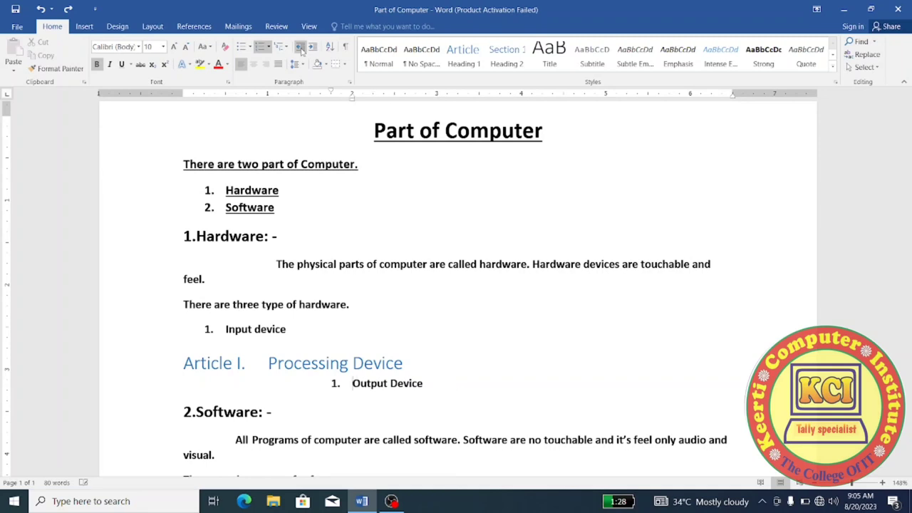
key(ctrl+z)
key(ctrl+z)
key(ctrl+z)
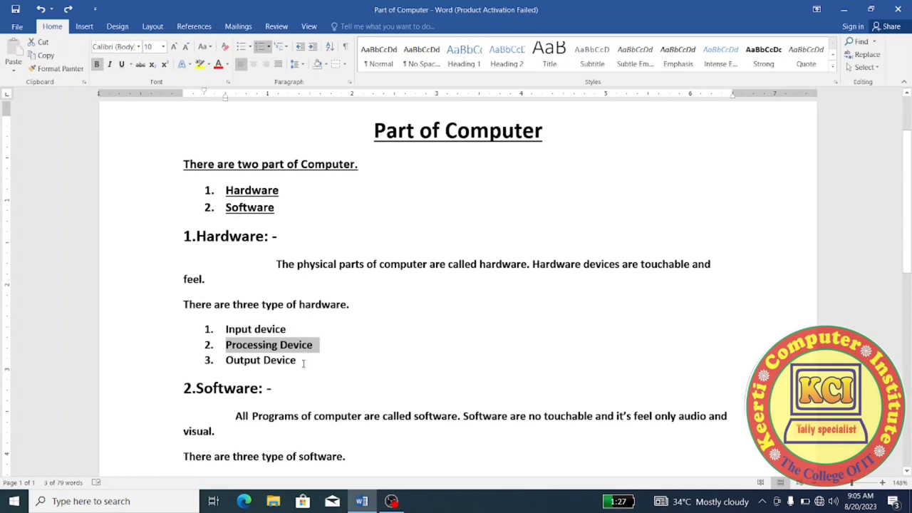
drag(304, 364, 225, 330)
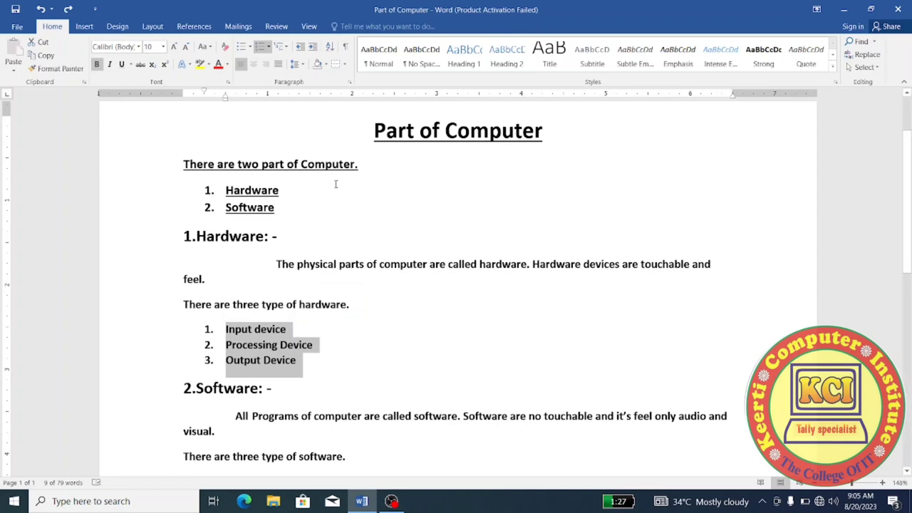
Sort the selected hardware list in ascending order
click(330, 48)
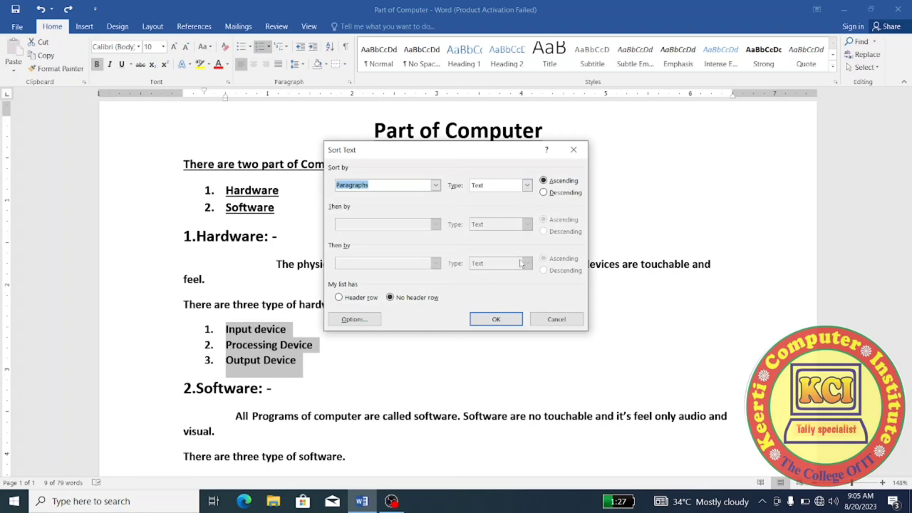
click(496, 319)
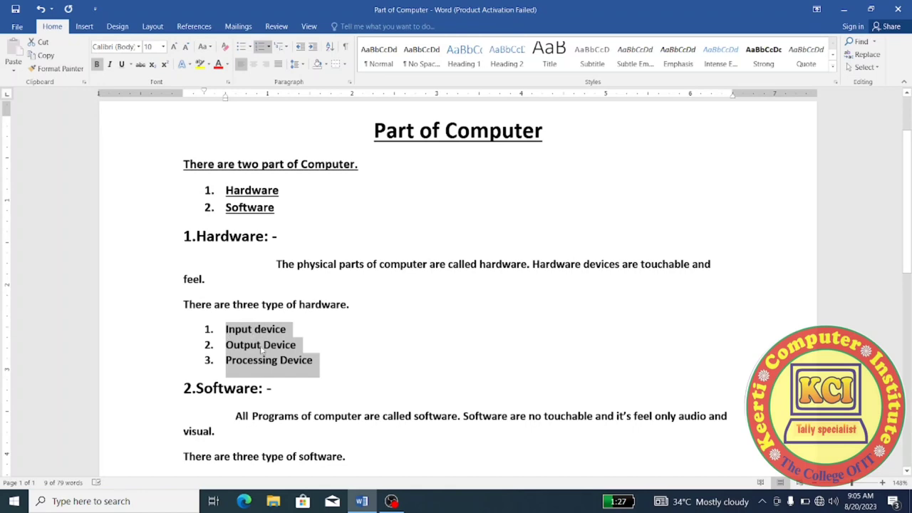
click(277, 366)
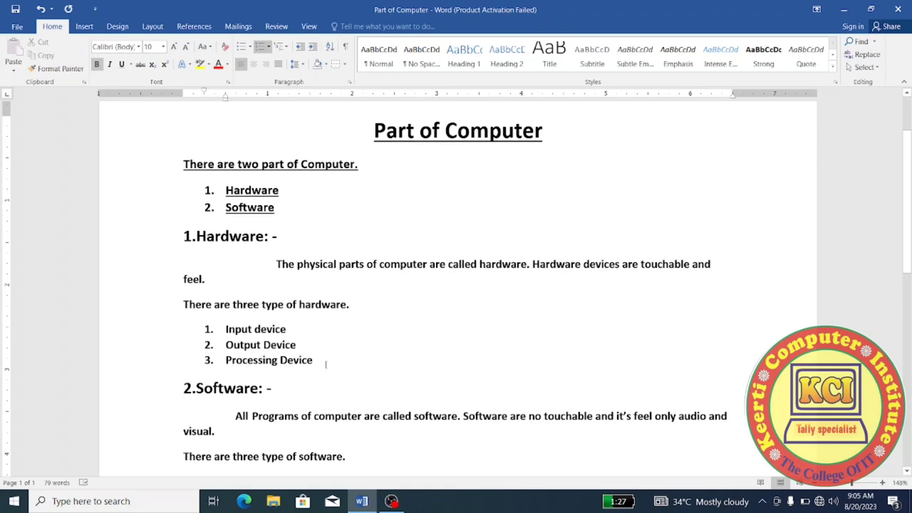
Reselect the three hardware items and sort them in descending order
drag(318, 363, 225, 329)
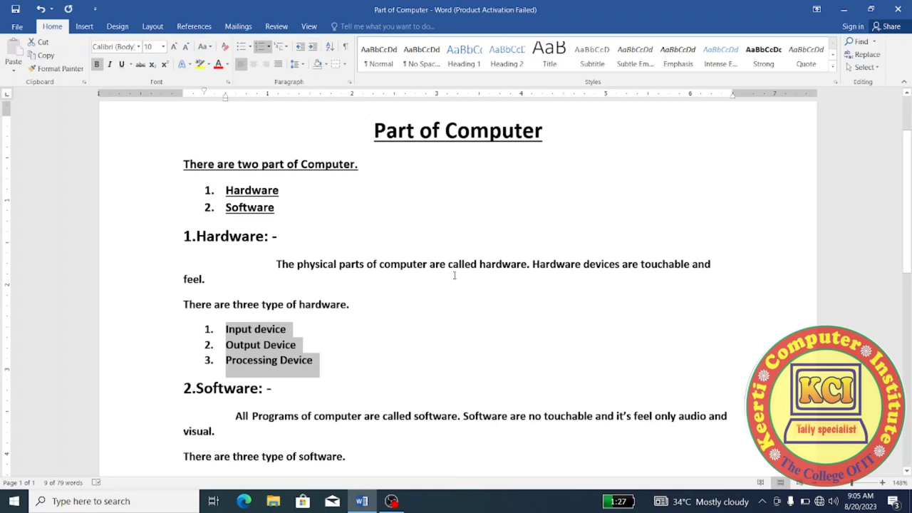
click(331, 48)
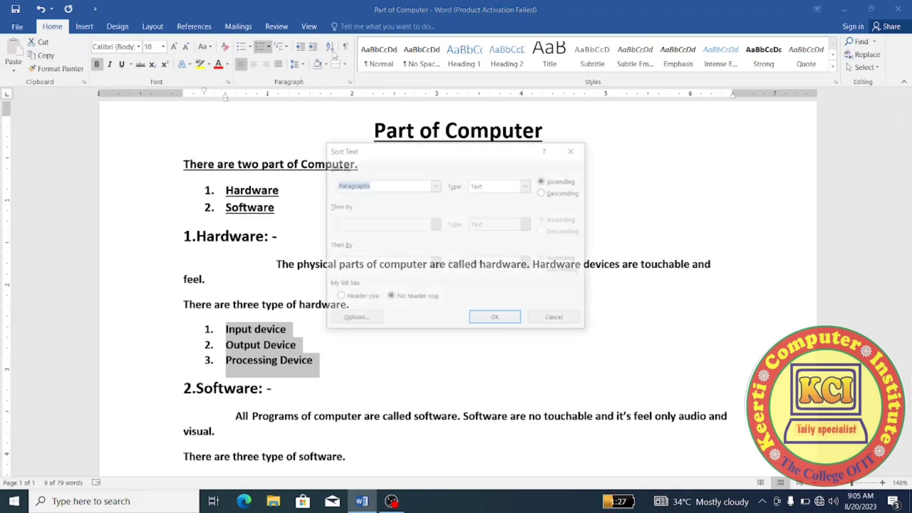
click(545, 194)
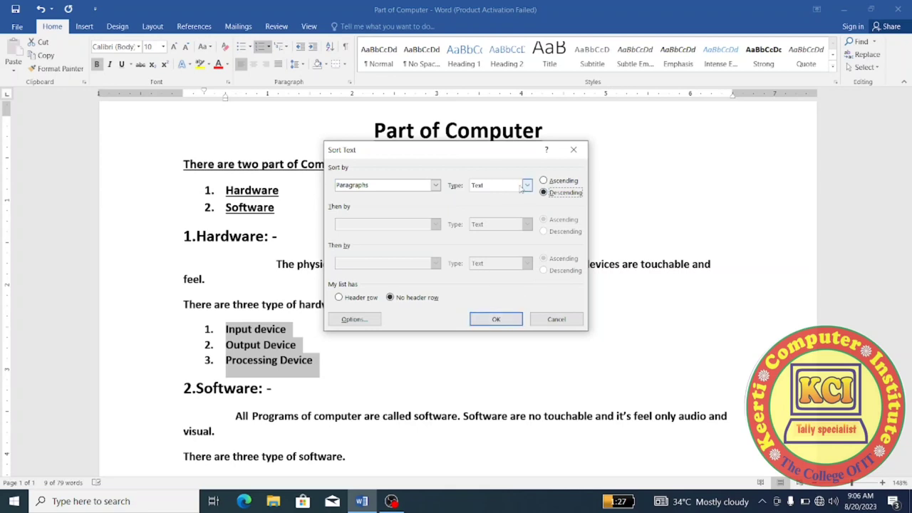
click(528, 186)
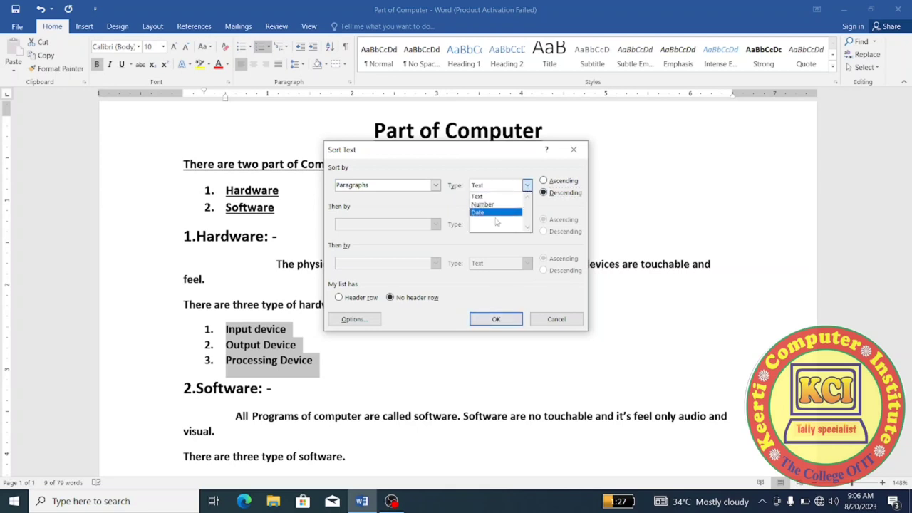
click(504, 322)
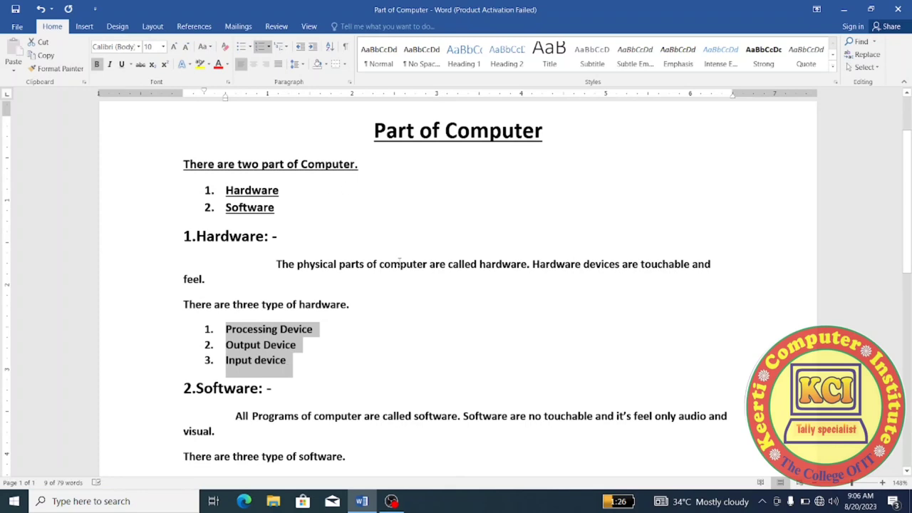
Restore the original list order, then show and hide formatting marks with Show/Hide ¶
key(alt+shift+Up)
key(alt+shift+Up)
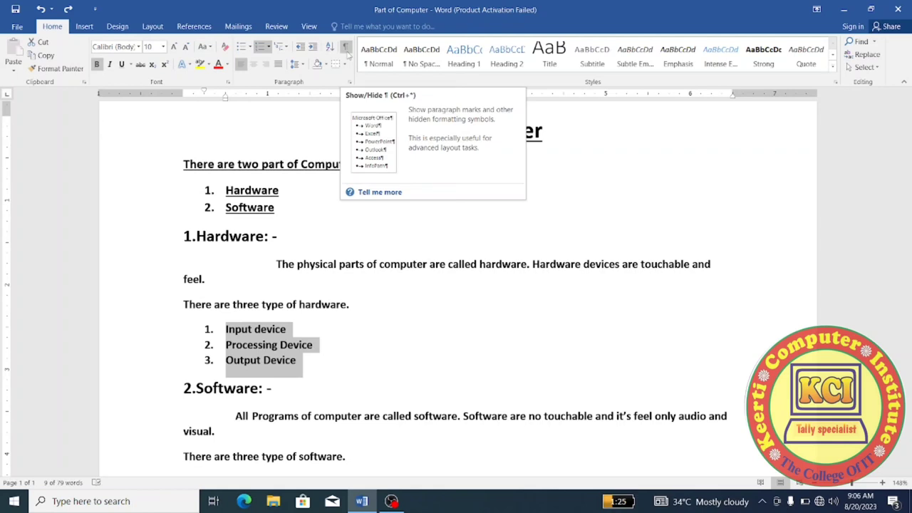
click(346, 47)
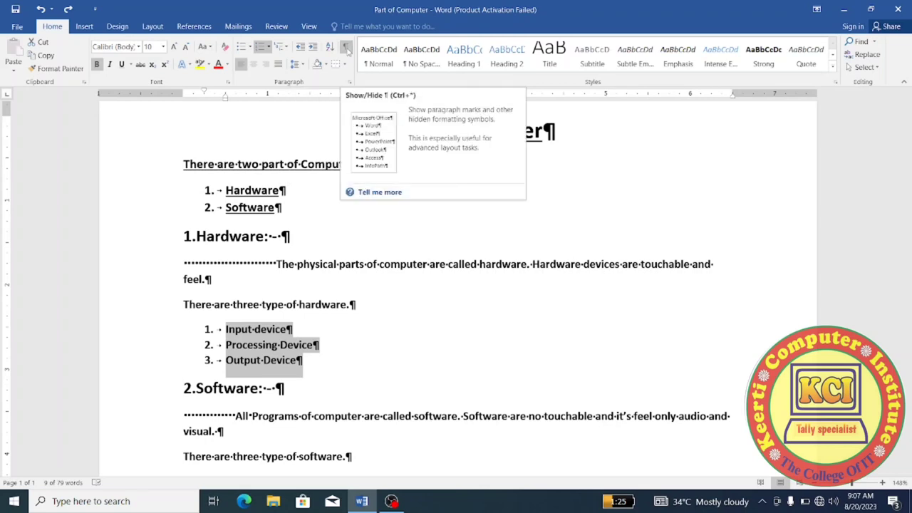
click(347, 50)
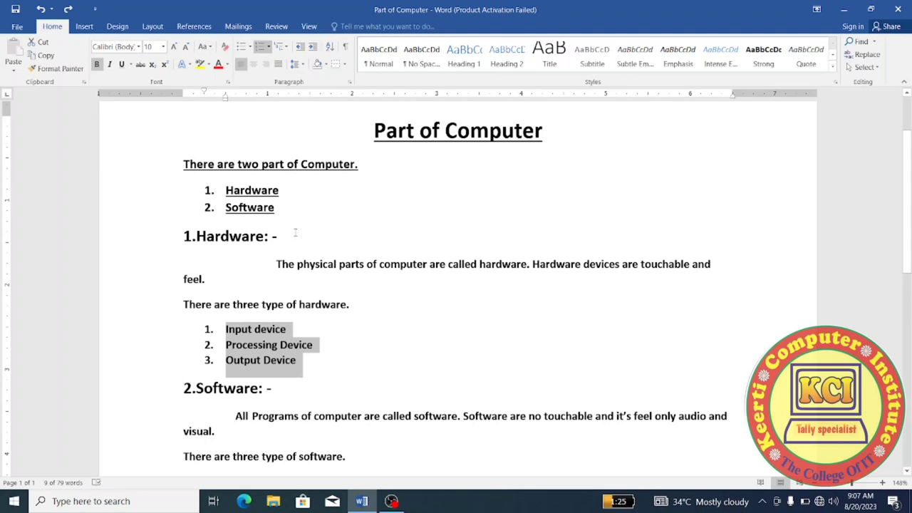
Try centre, right and left alignment on the Hardware and Software list, finishing with Justify
drag(282, 215, 205, 193)
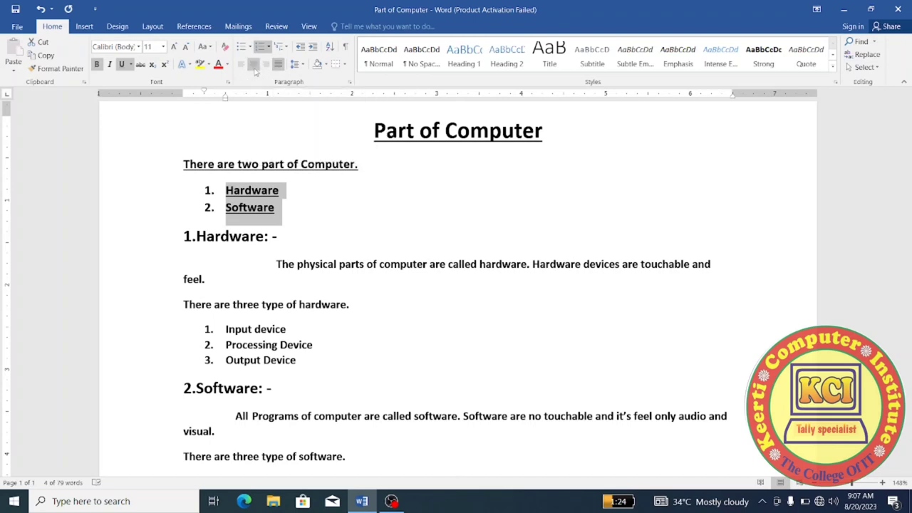
click(254, 64)
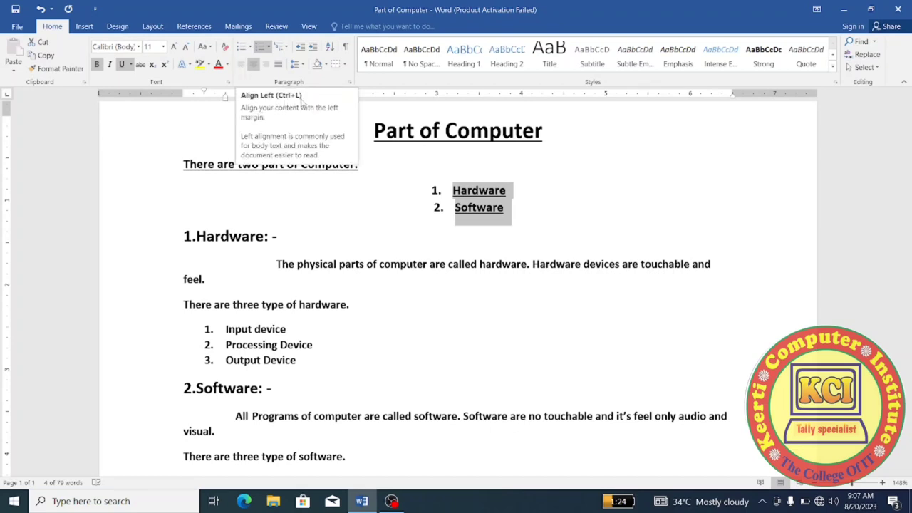
key(ctrl+r)
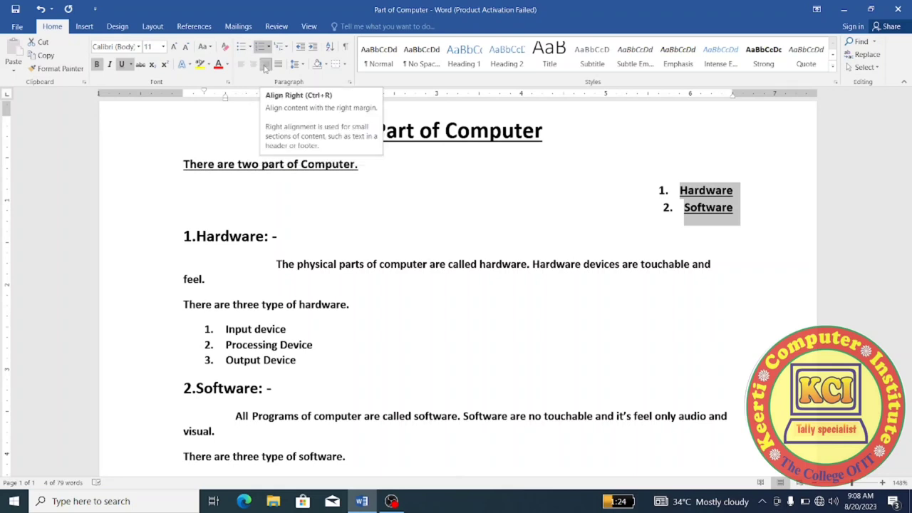
click(255, 66)
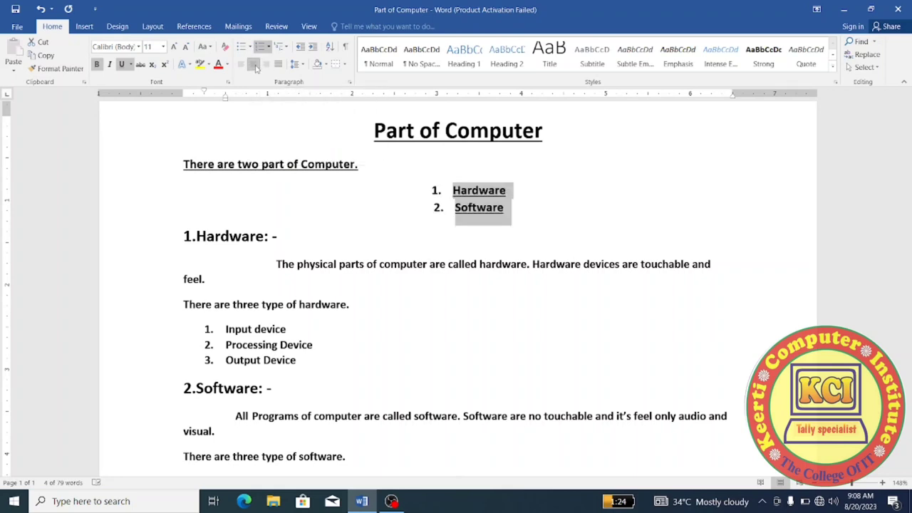
click(241, 64)
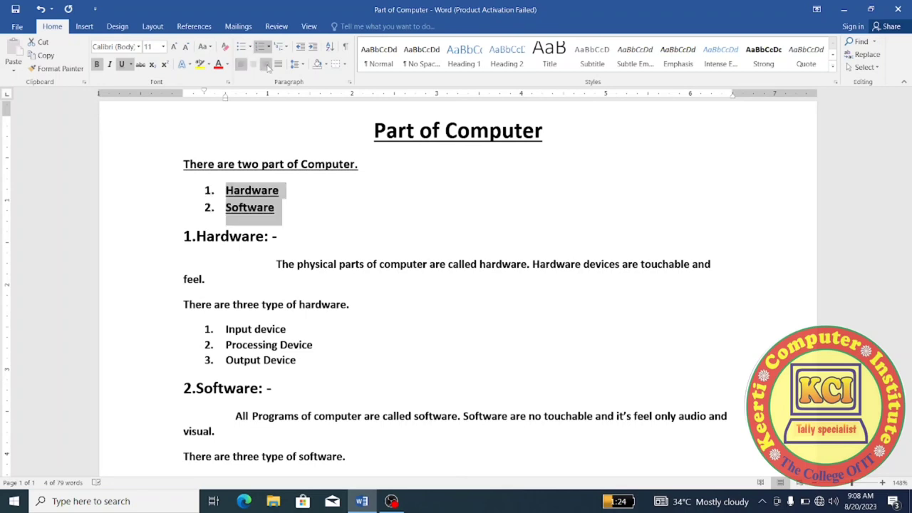
click(268, 66)
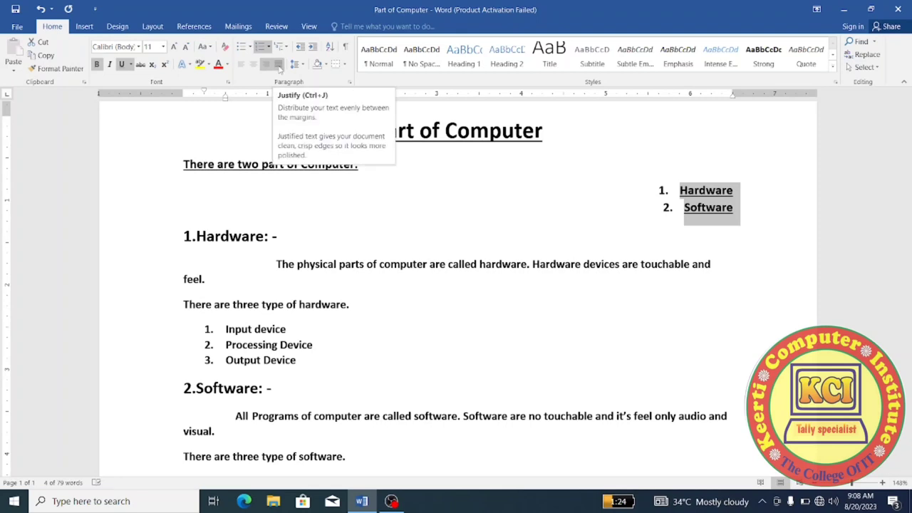
click(278, 65)
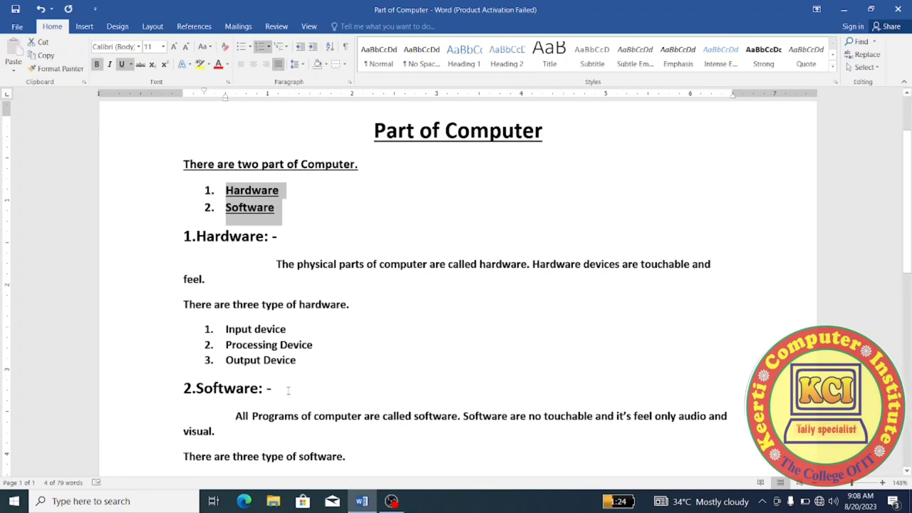
Select from 'There are two part of Computer.' to 2.Software and open the Paragraph dialog
drag(288, 389, 144, 167)
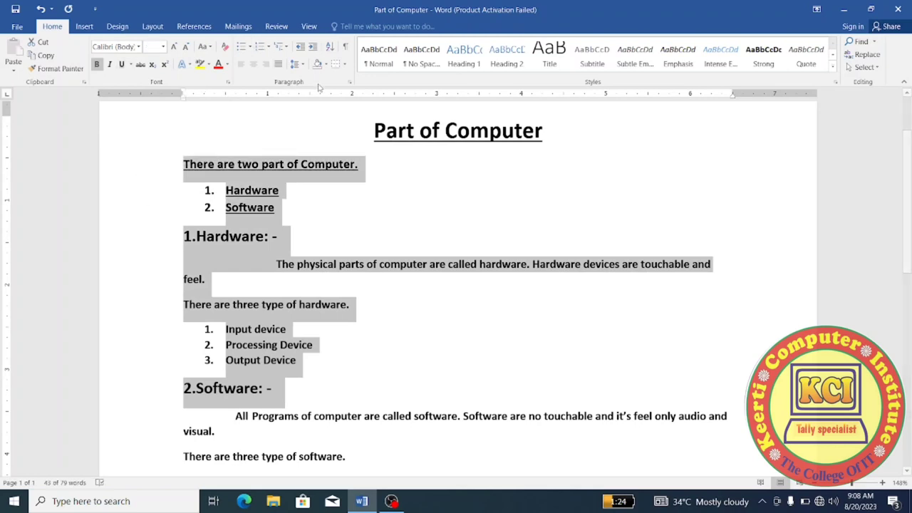
click(301, 65)
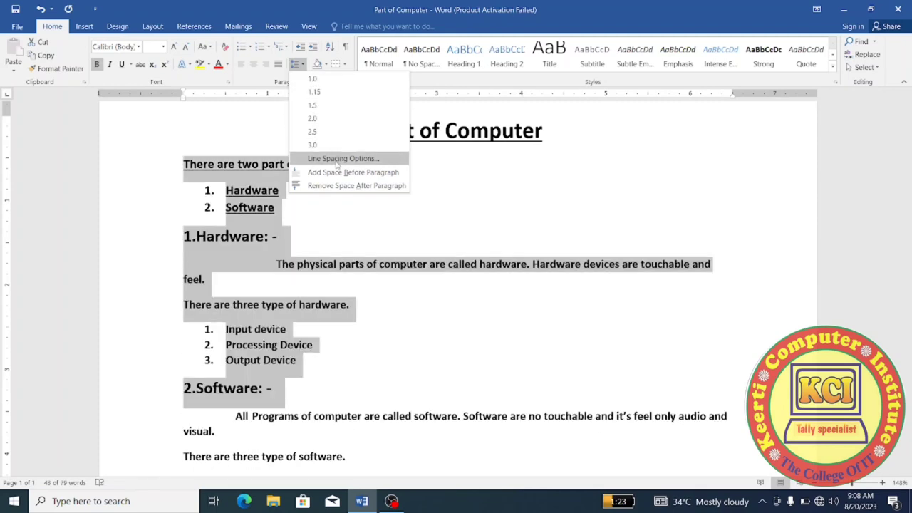
click(336, 159)
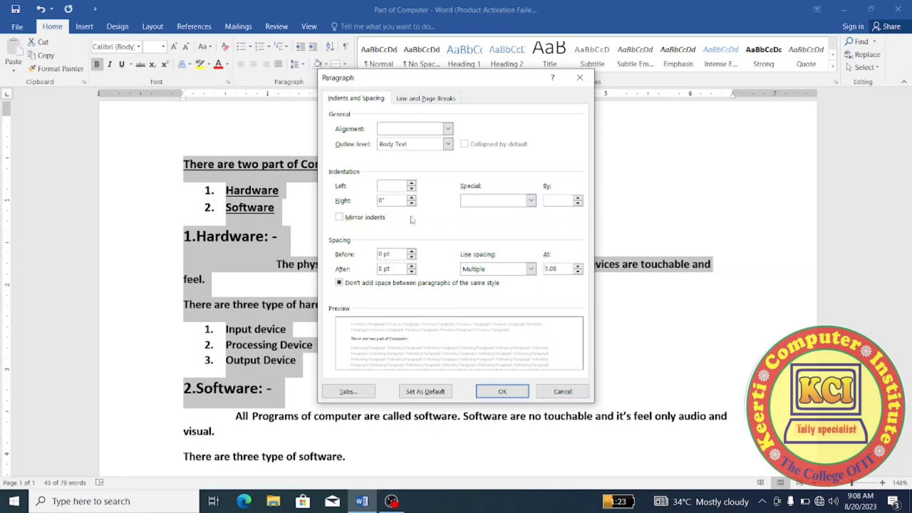
click(410, 99)
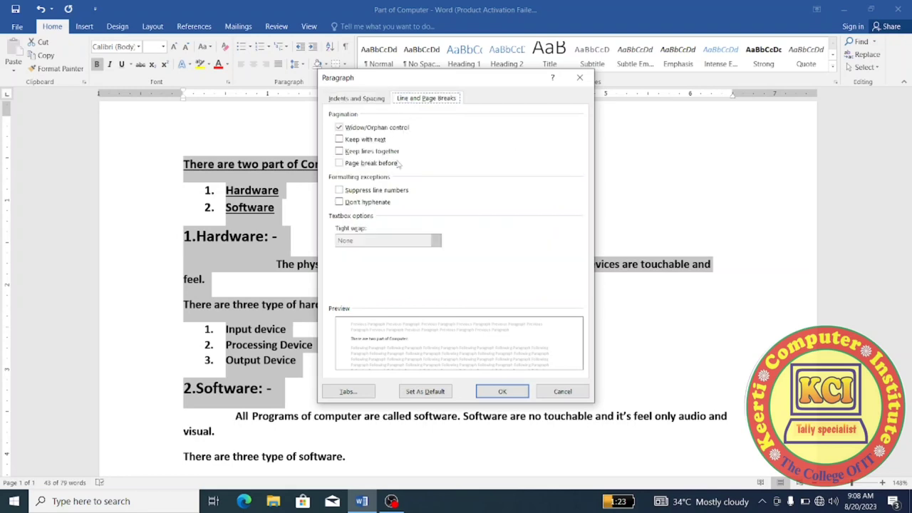
click(360, 100)
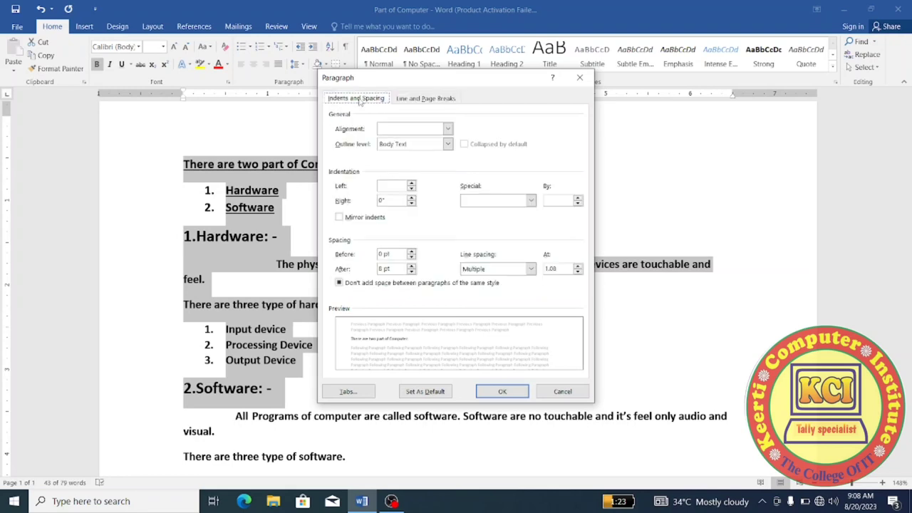
Set the left indentation to 0.8" and confirm with OK
click(448, 129)
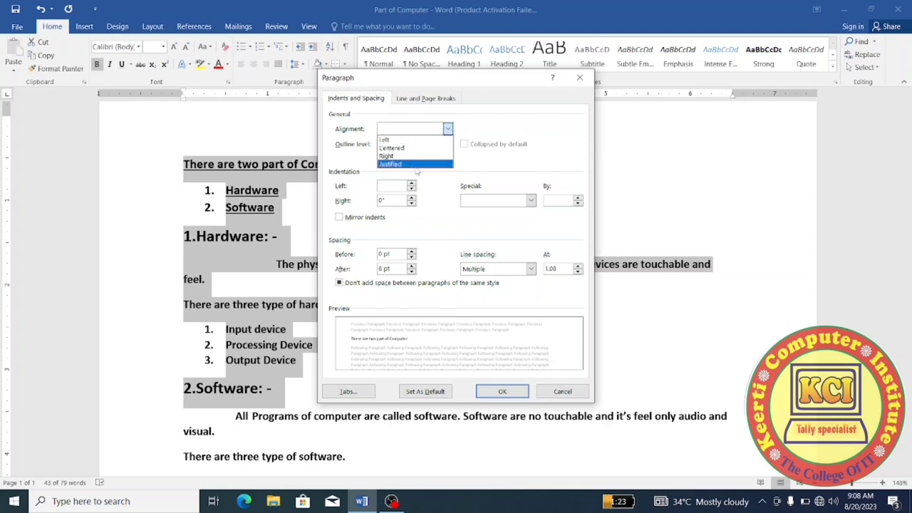
click(488, 159)
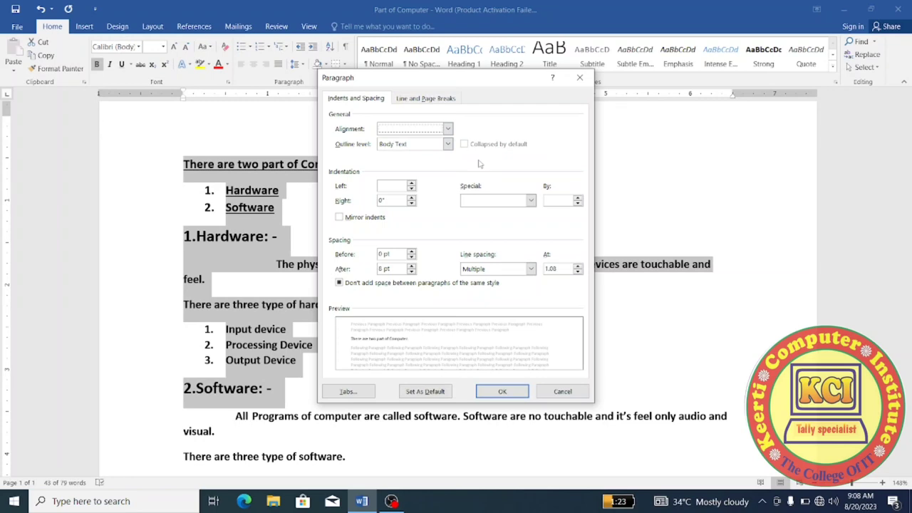
click(411, 184)
click(412, 184)
click(411, 184)
click(412, 183)
click(411, 184)
click(411, 184)
click(411, 184)
click(411, 184)
click(499, 388)
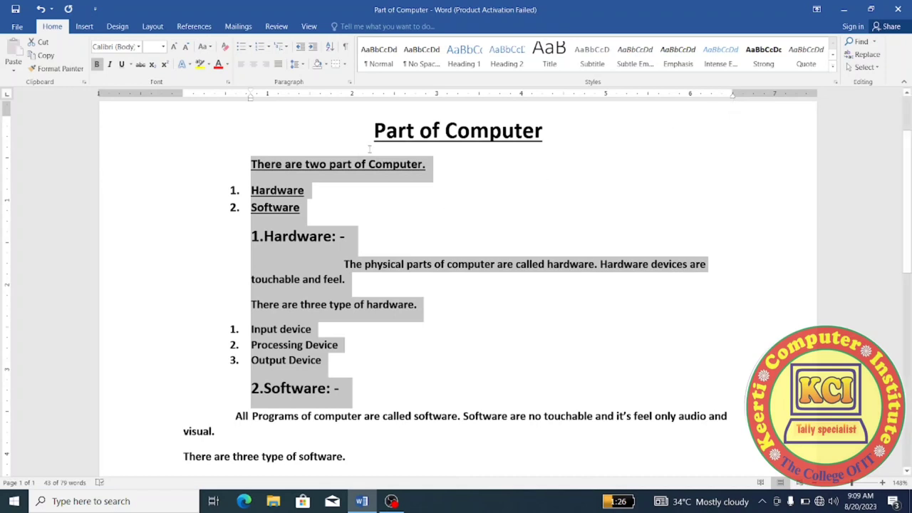
click(301, 65)
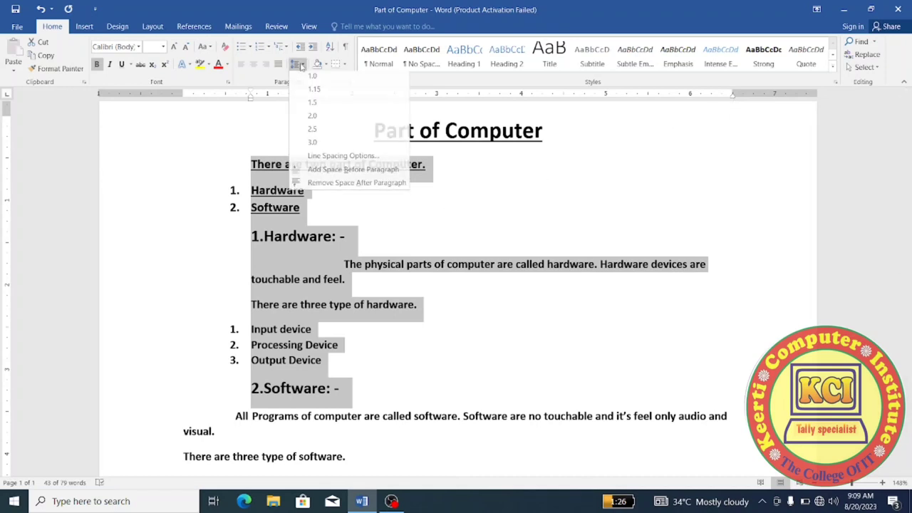
click(328, 156)
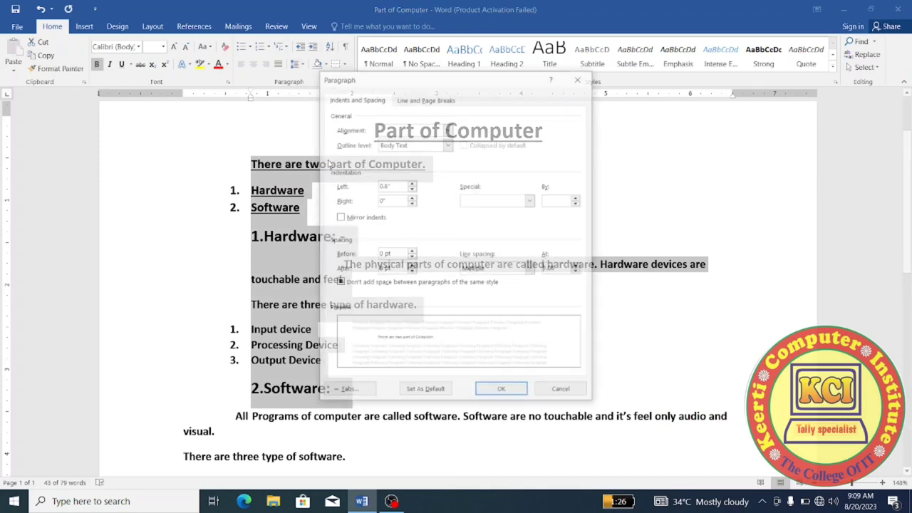
click(412, 189)
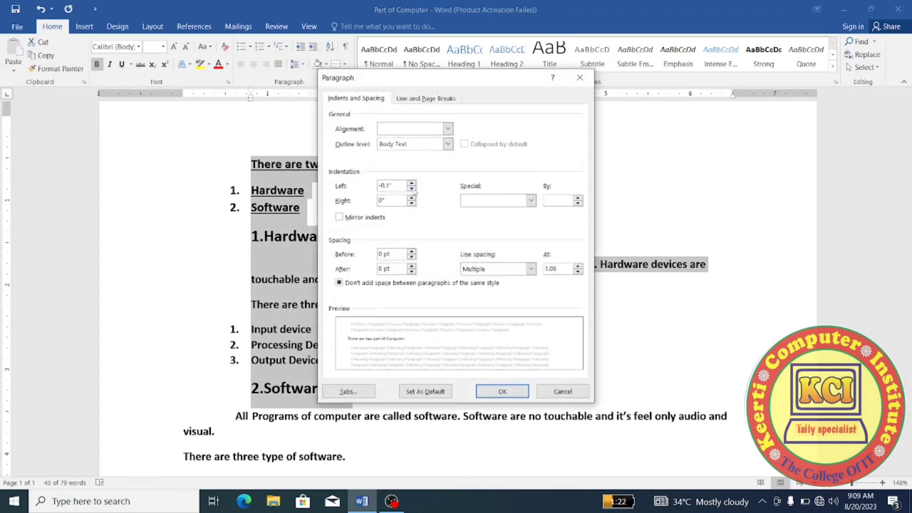
click(412, 184)
click(531, 201)
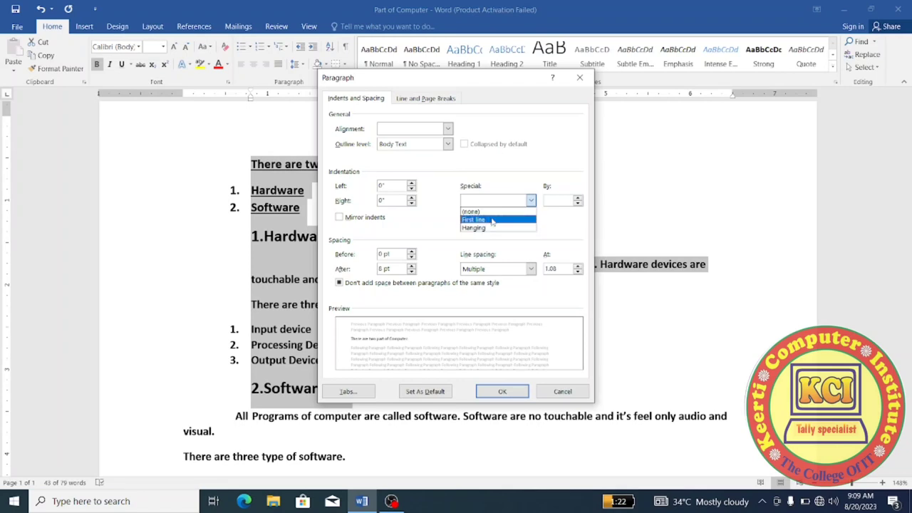
click(492, 221)
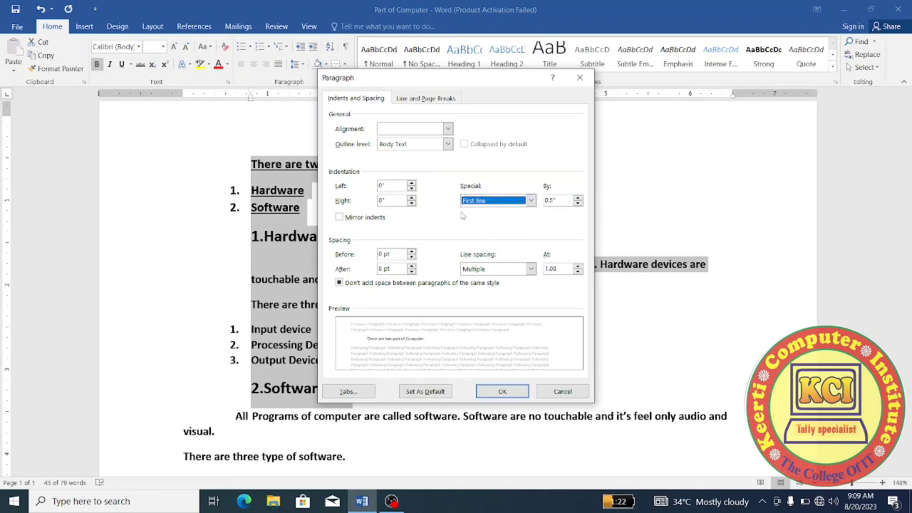
click(578, 197)
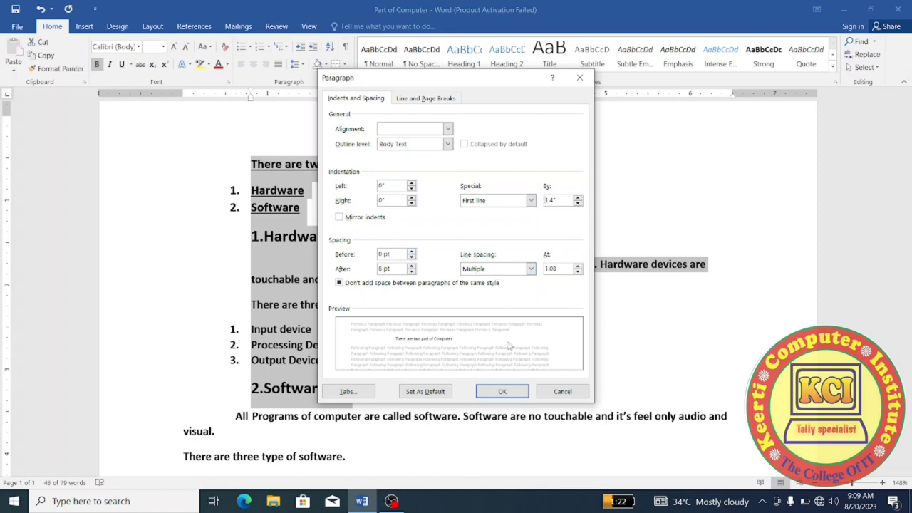
click(359, 396)
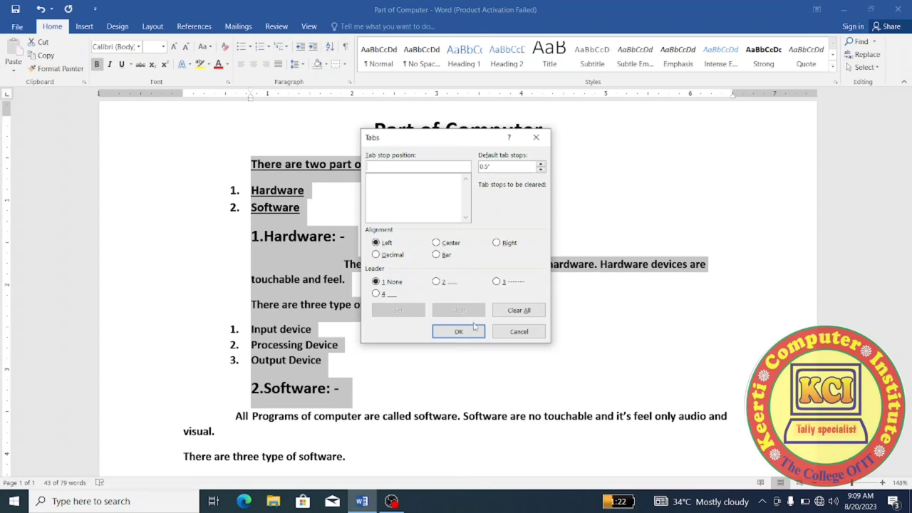
click(518, 333)
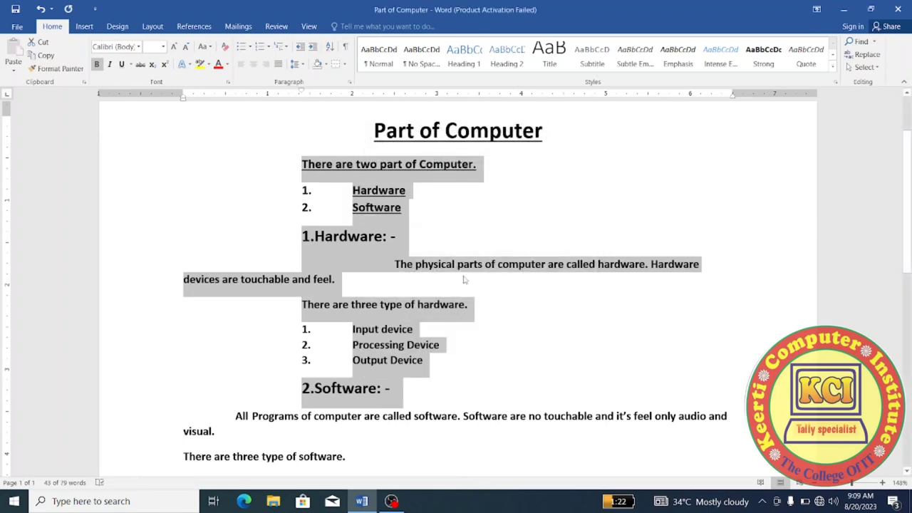
key(ctrl+t)
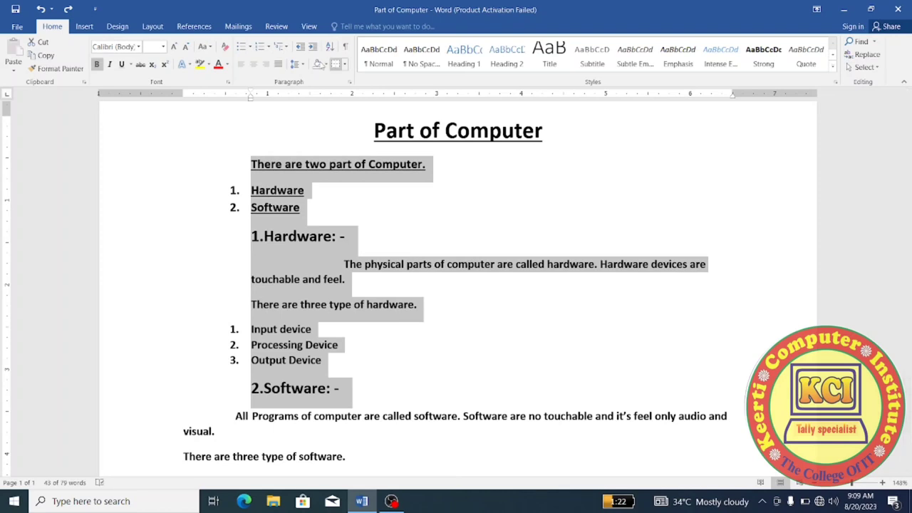
Review Line Spacing Options without changes, then add space after each selected paragraph
click(296, 66)
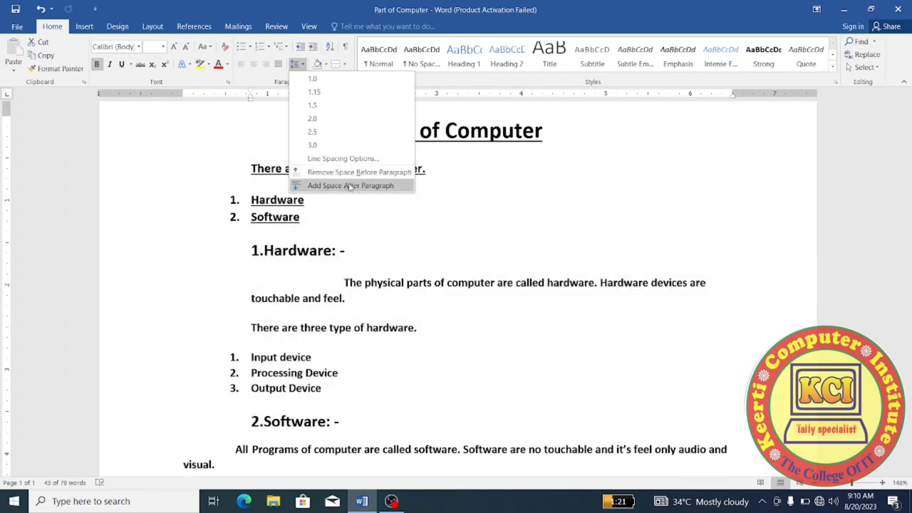
click(341, 159)
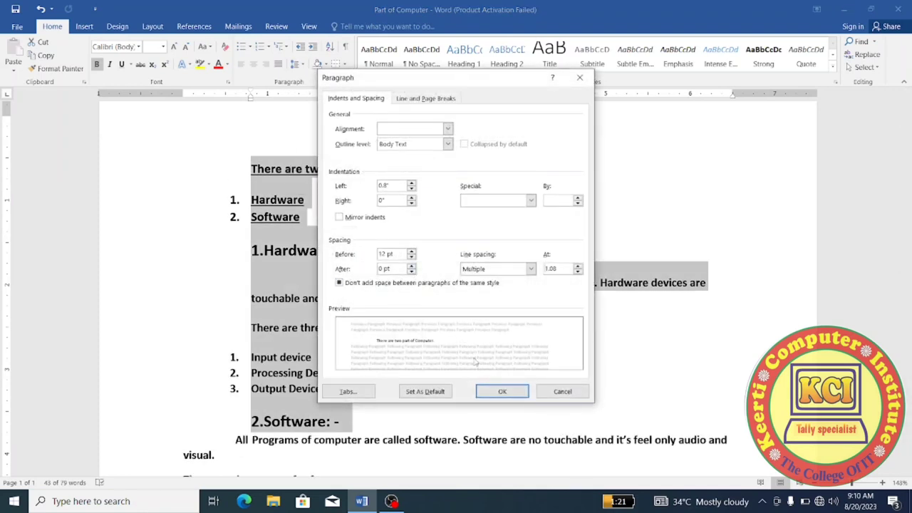
click(556, 398)
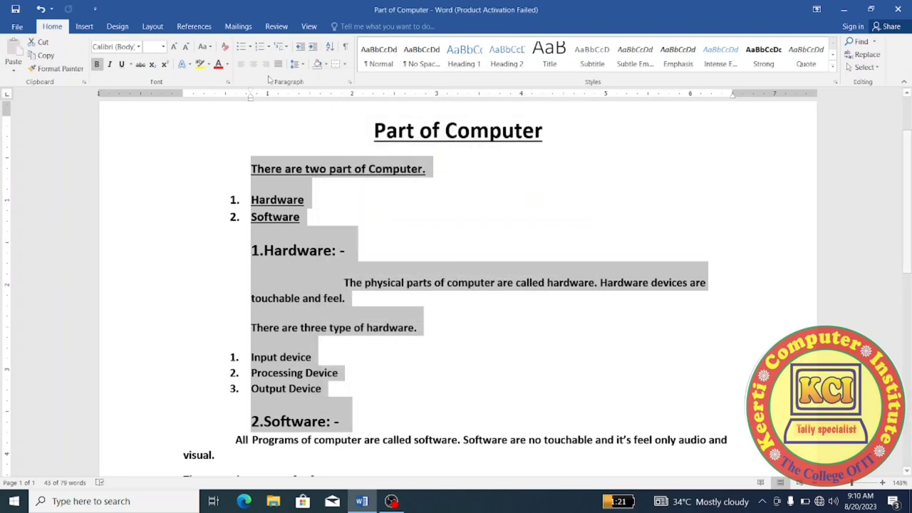
click(303, 65)
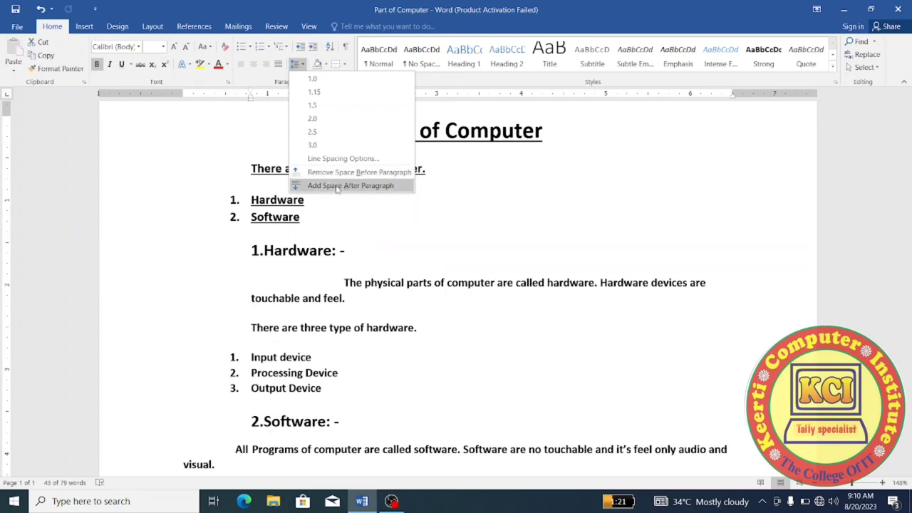
click(338, 186)
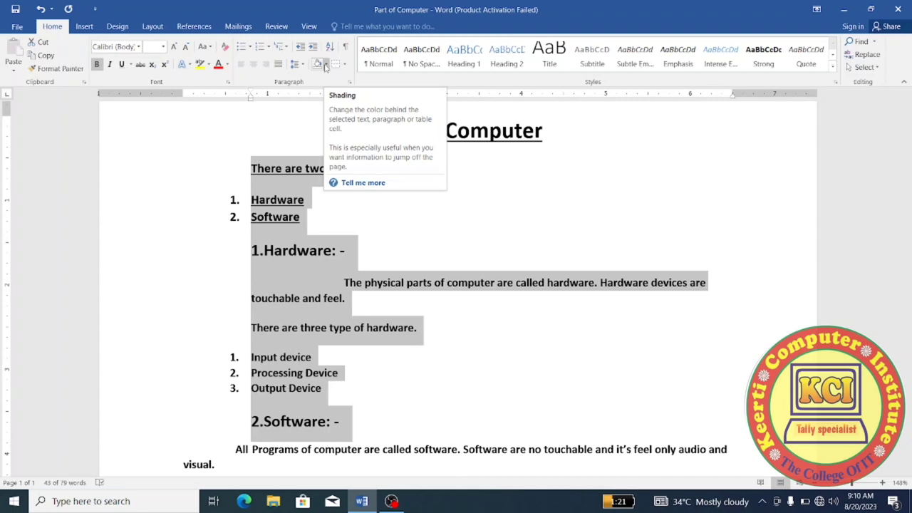
Remove the pale body shading and shade the title 'Part of Computer' yellow
click(327, 66)
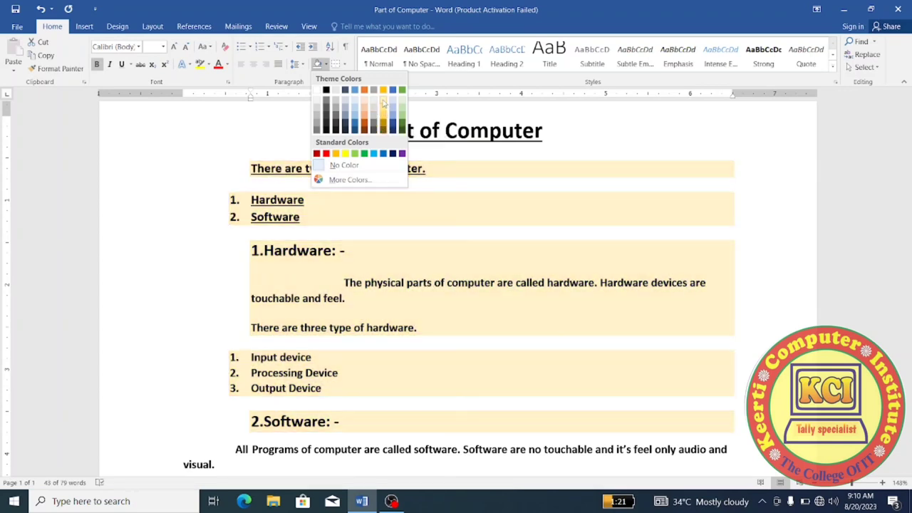
click(383, 104)
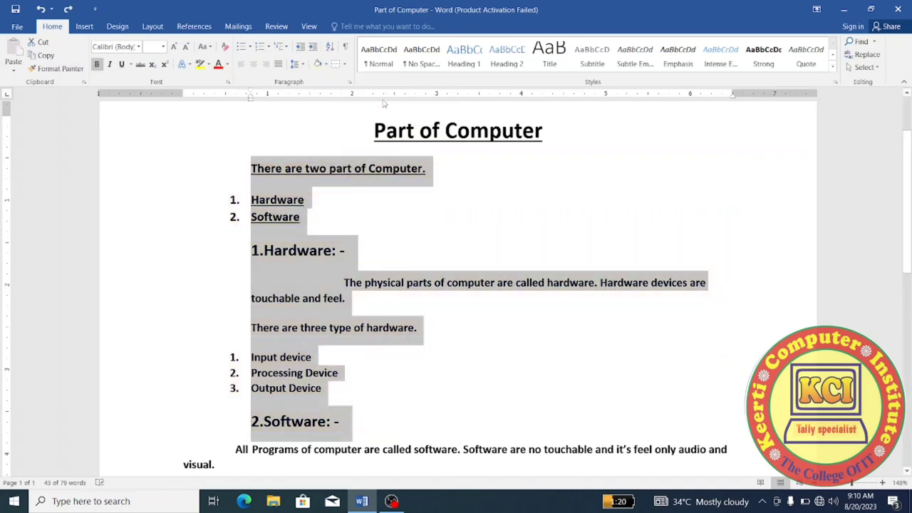
click(384, 279)
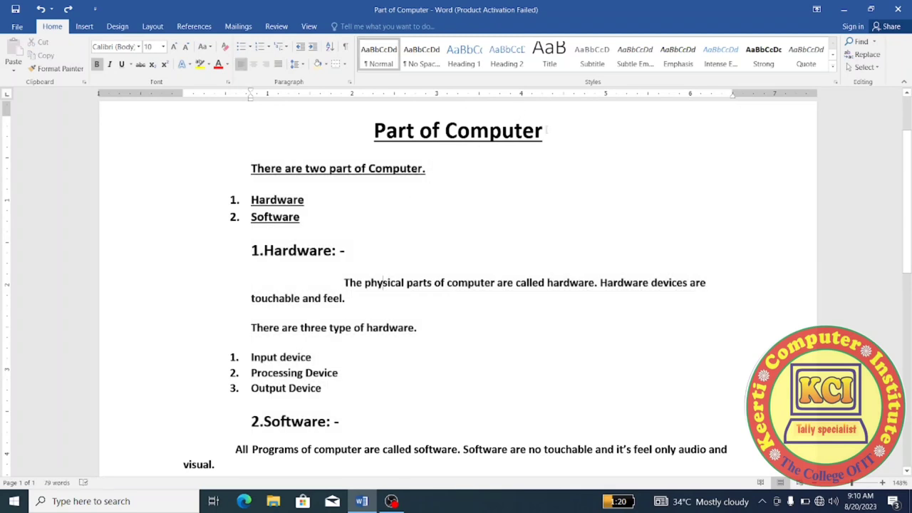
drag(546, 130, 374, 131)
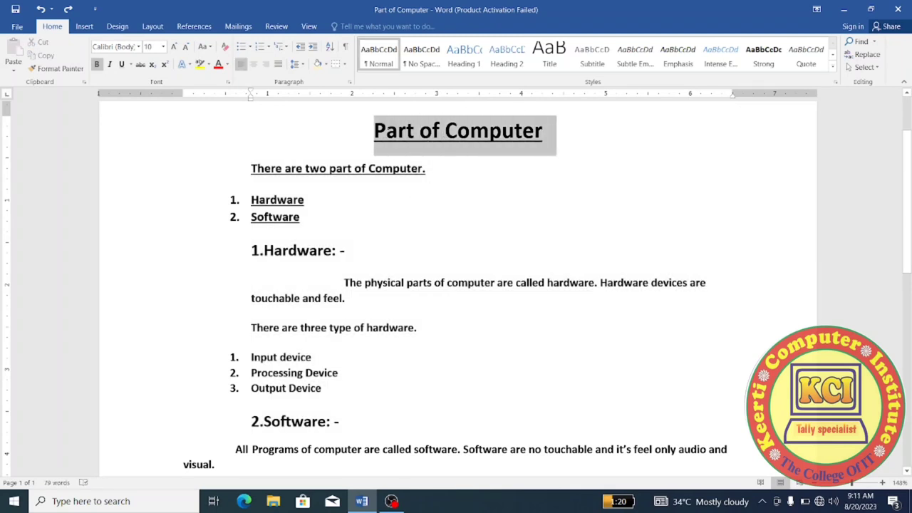
click(327, 65)
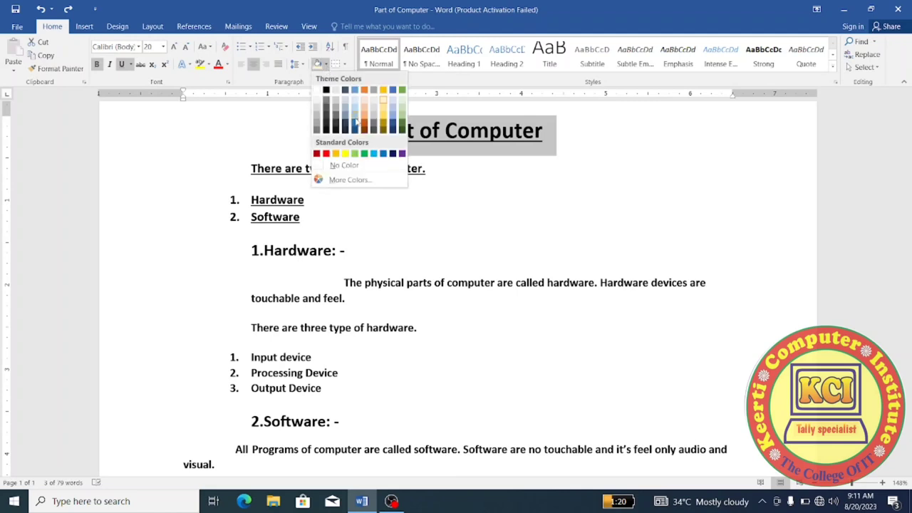
click(345, 154)
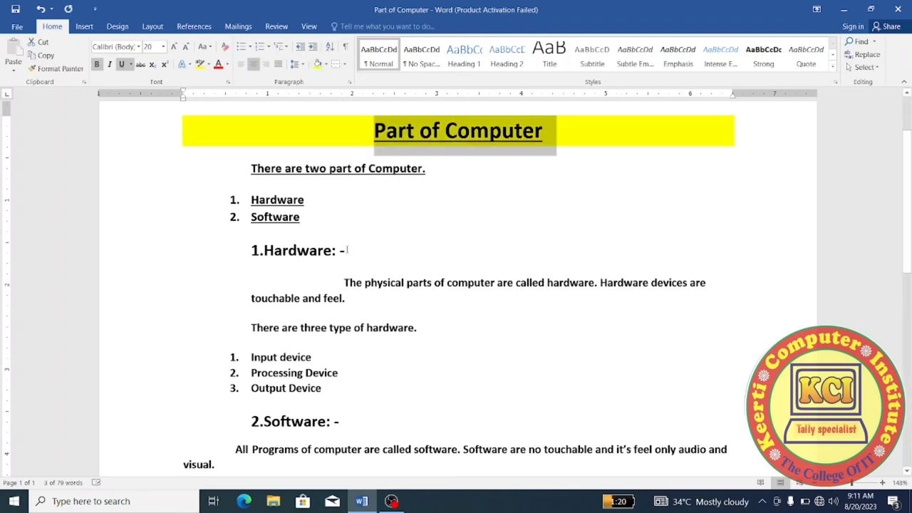
Shade the 1.Hardware and 2.Software headings gold
drag(347, 250, 250, 251)
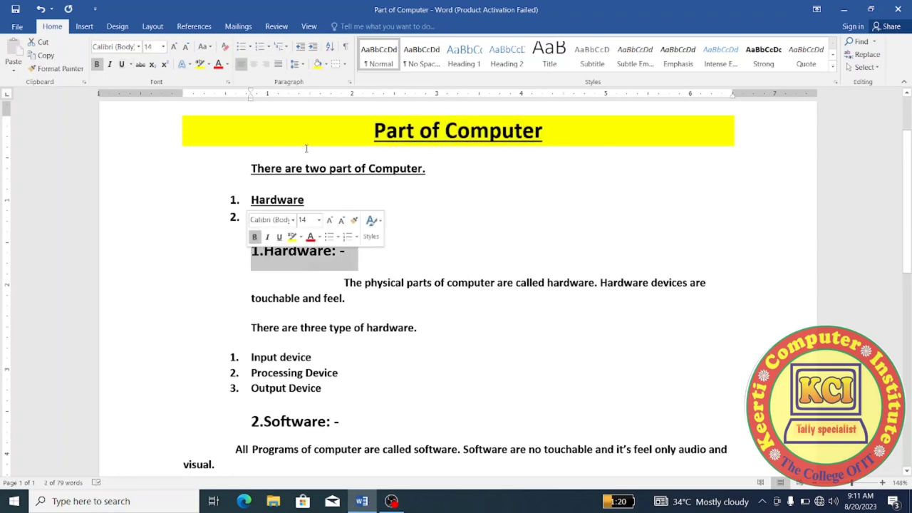
click(327, 64)
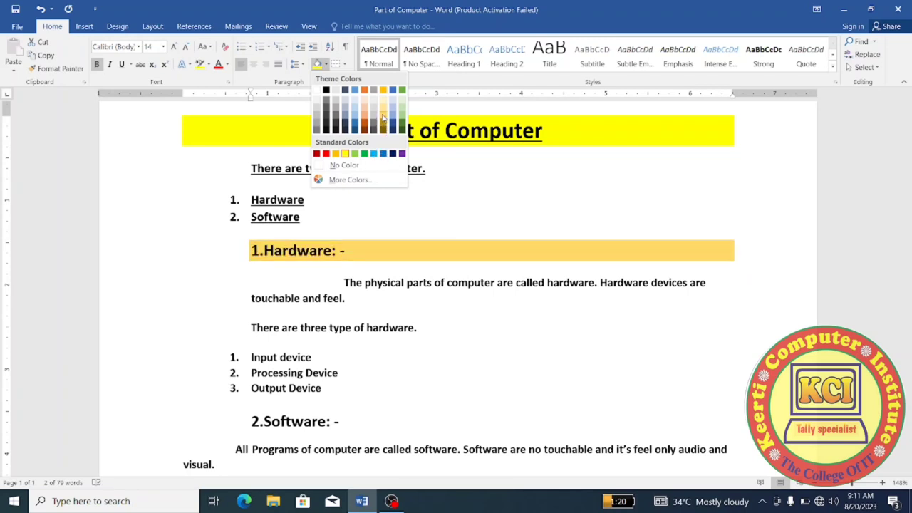
click(383, 115)
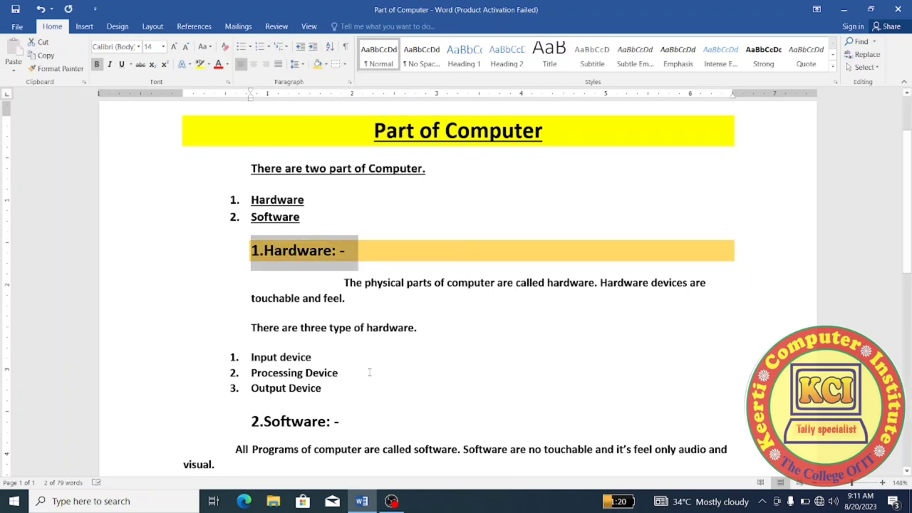
drag(347, 424, 261, 422)
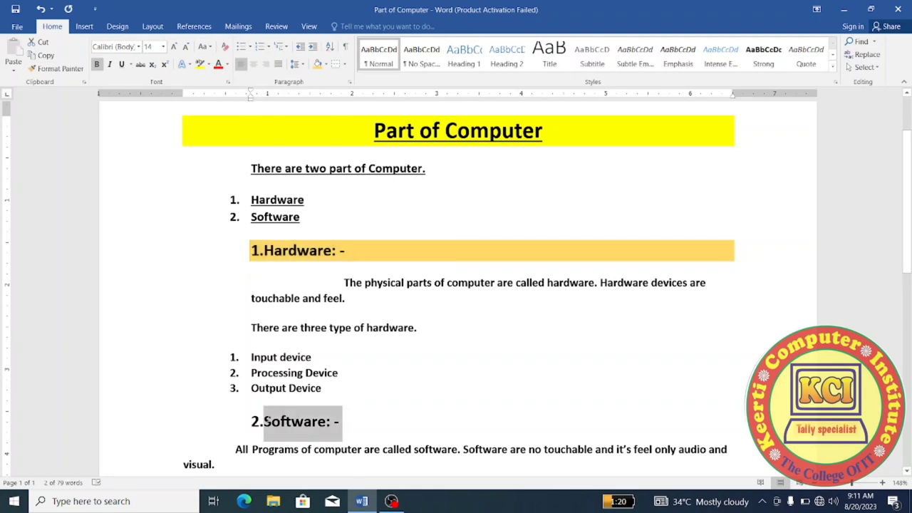
click(319, 67)
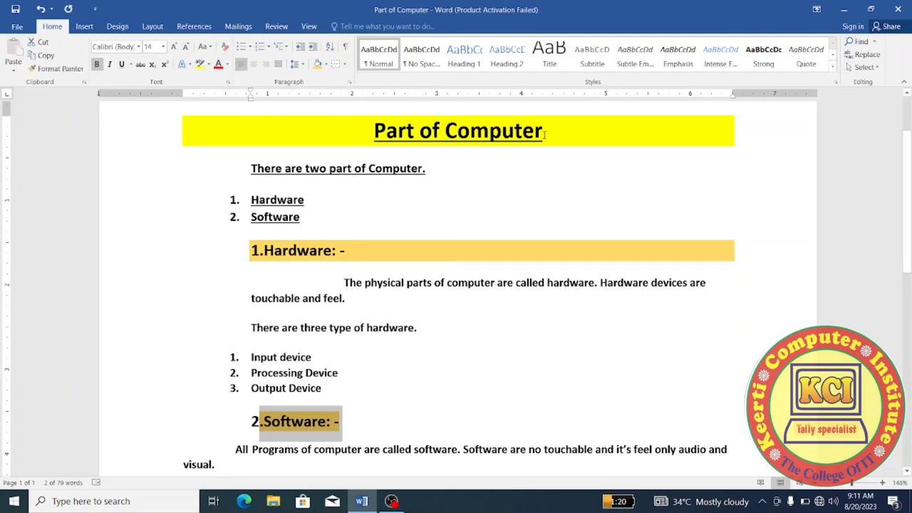
drag(544, 134, 347, 134)
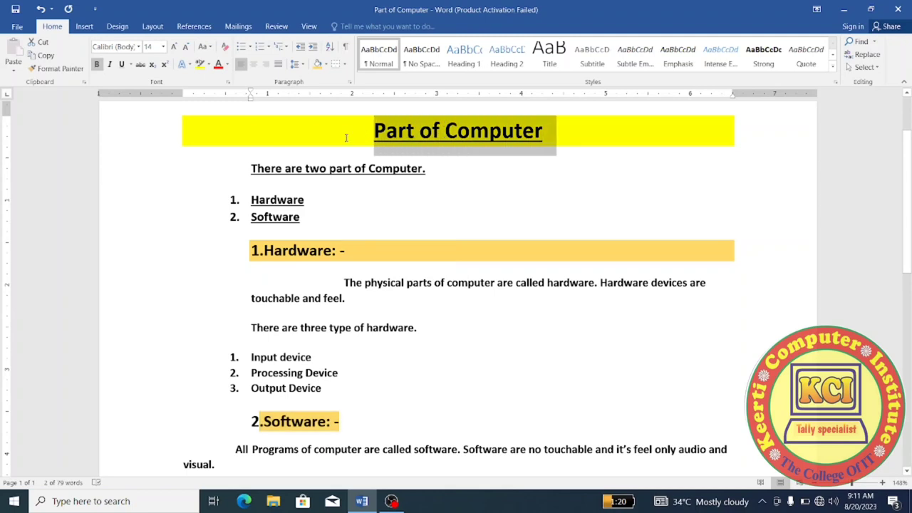
Put an Outside Border around the yellow title and switch on Draw Table
click(347, 65)
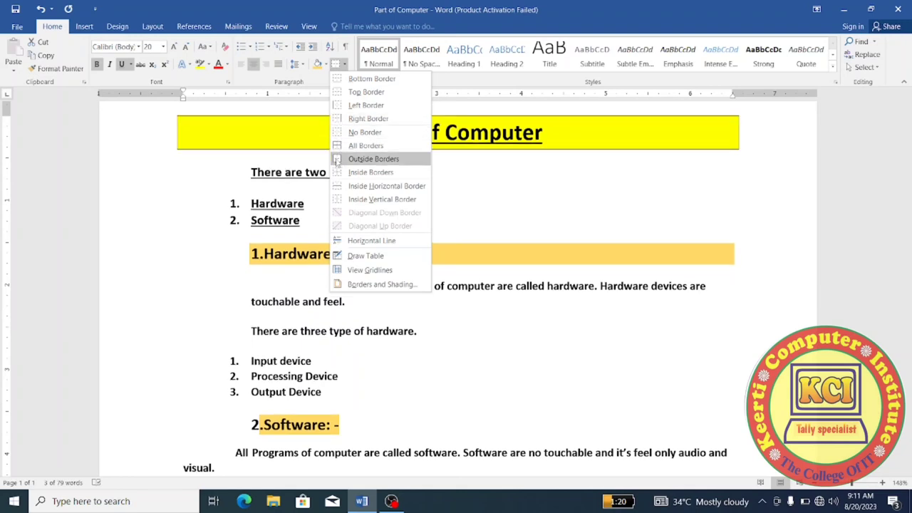
click(337, 160)
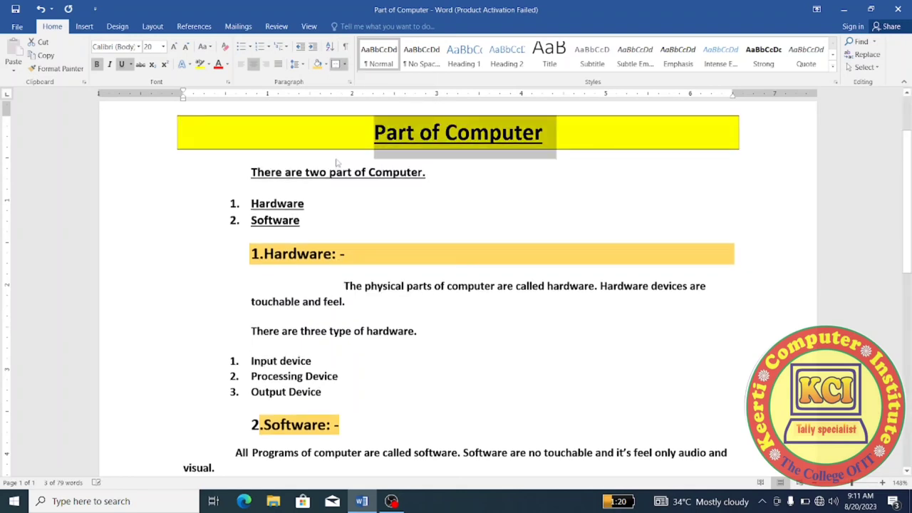
click(345, 64)
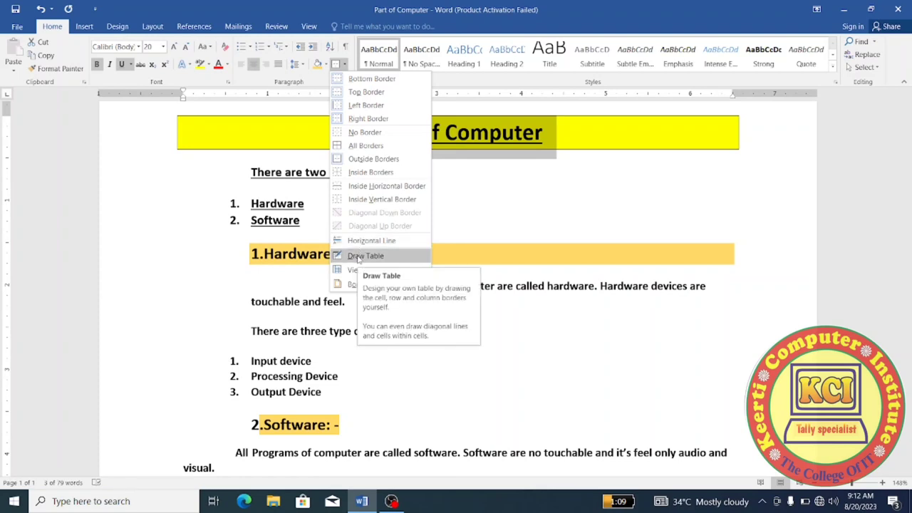
click(359, 257)
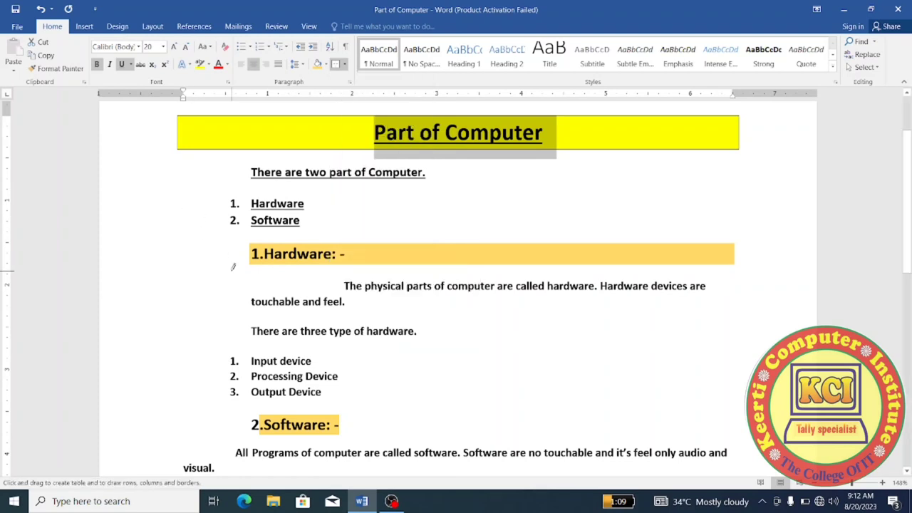
Draw a table box around the hardware device list and show its gridlines
drag(221, 346, 355, 406)
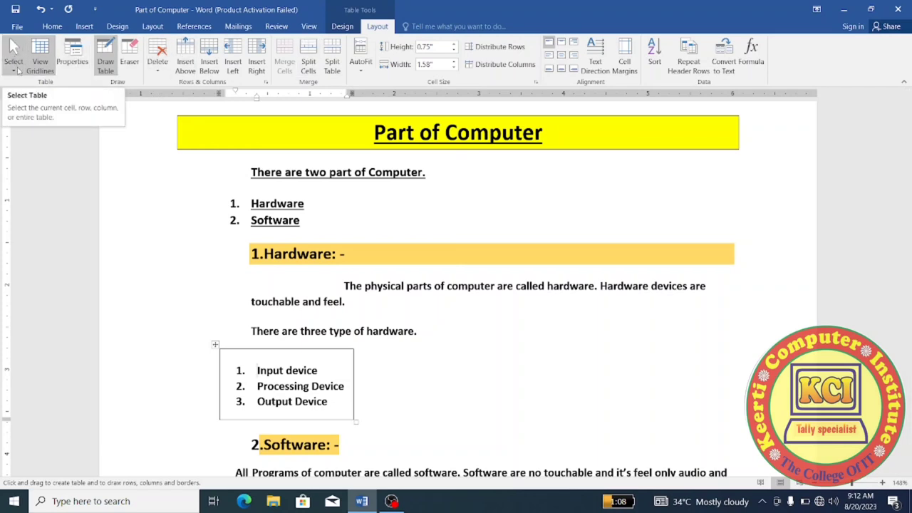
click(40, 57)
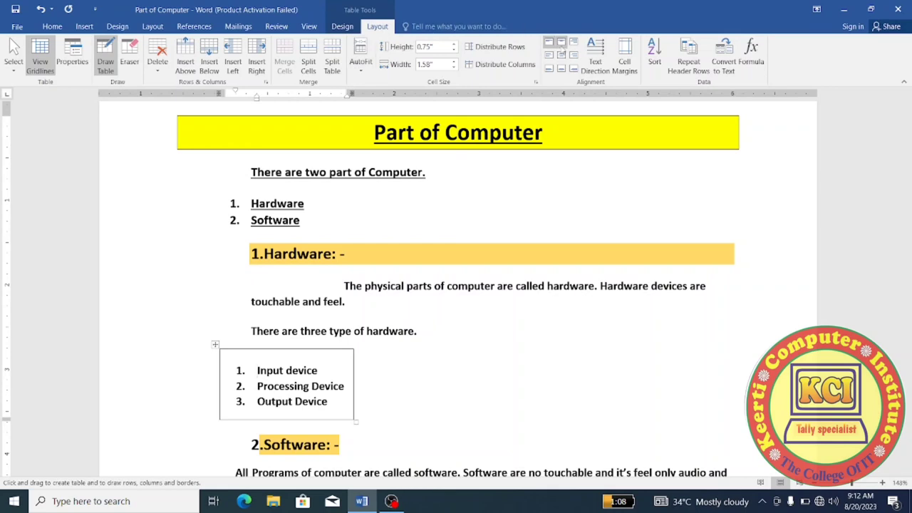
click(343, 29)
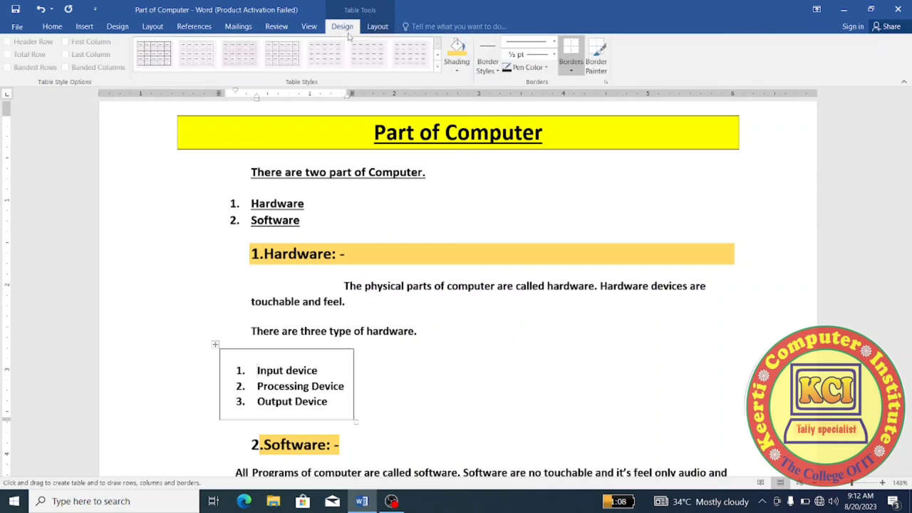
click(377, 28)
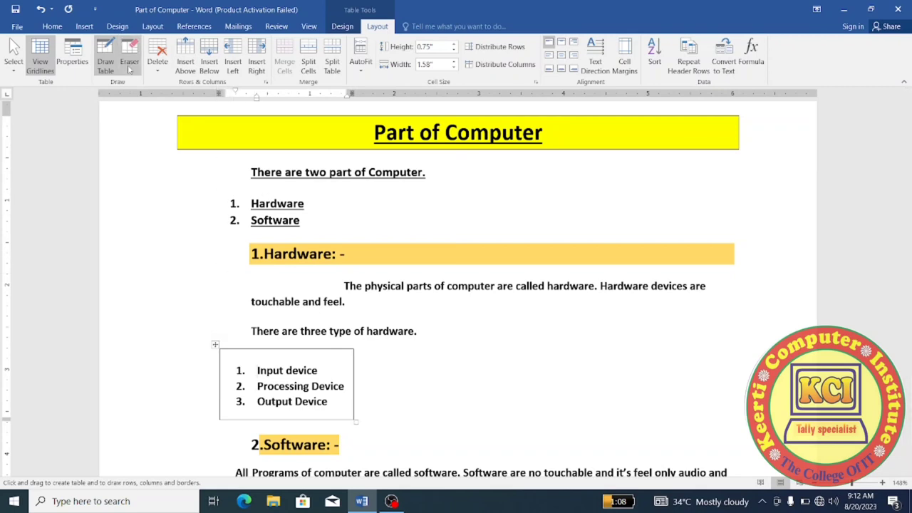
click(57, 27)
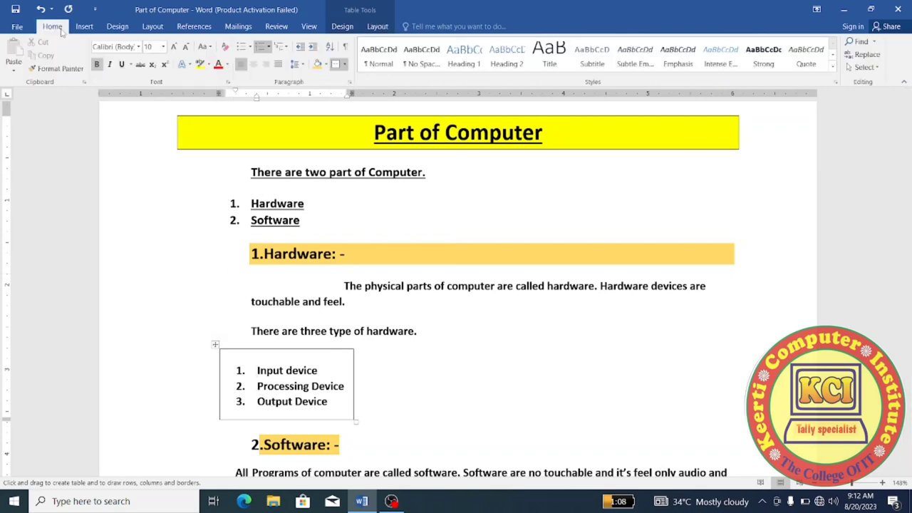
Toggle the table gridlines and switch the table to a plainer table style
click(346, 65)
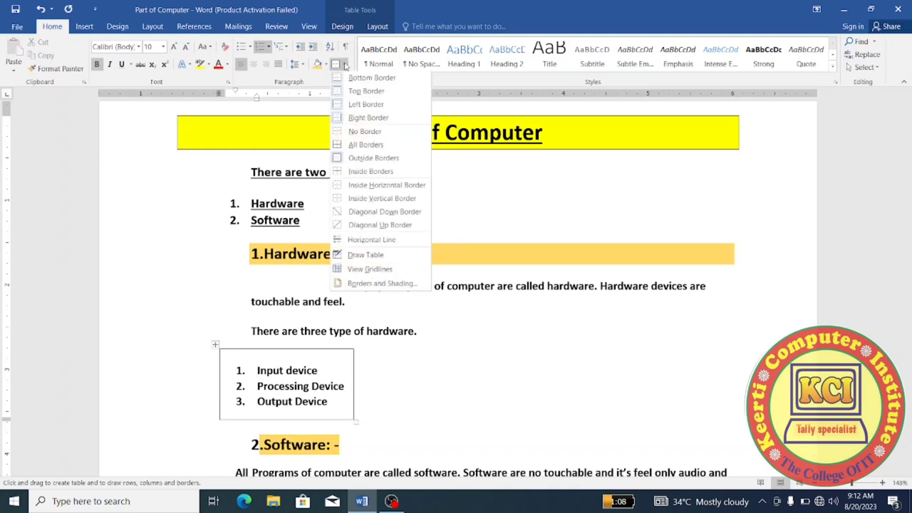
click(371, 272)
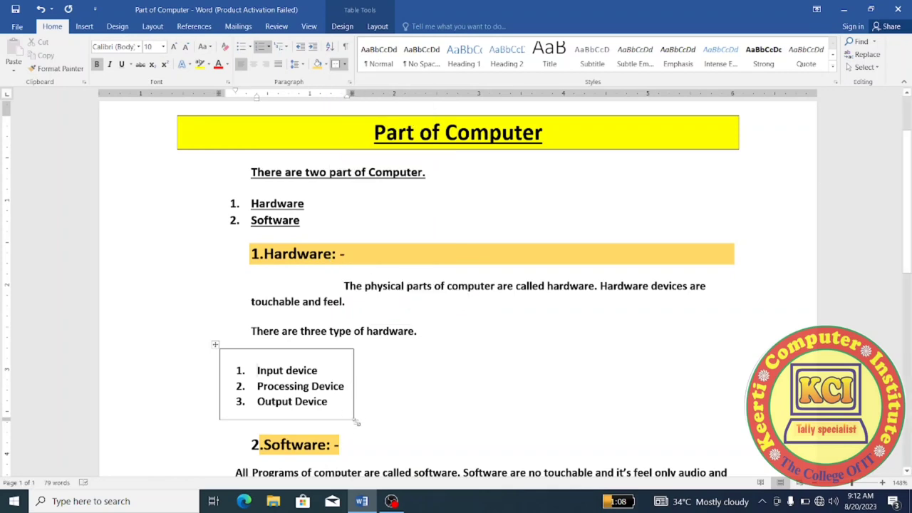
click(355, 423)
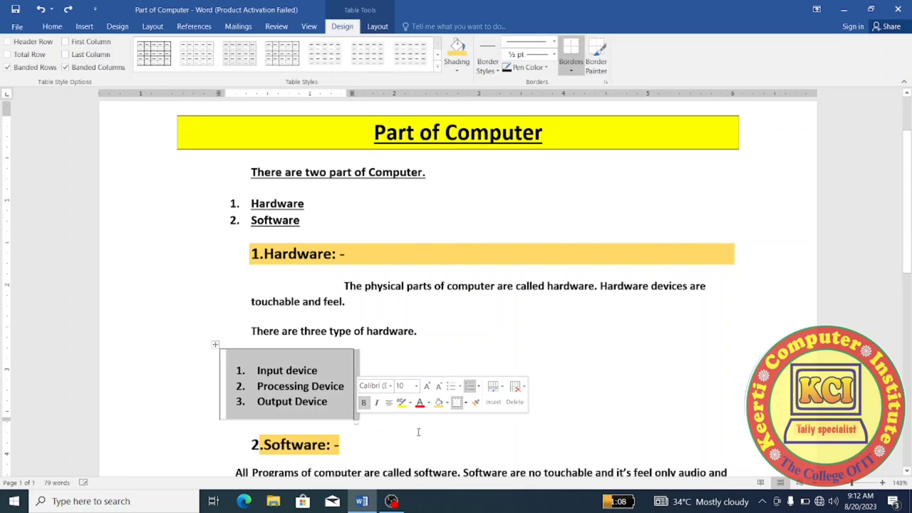
click(372, 368)
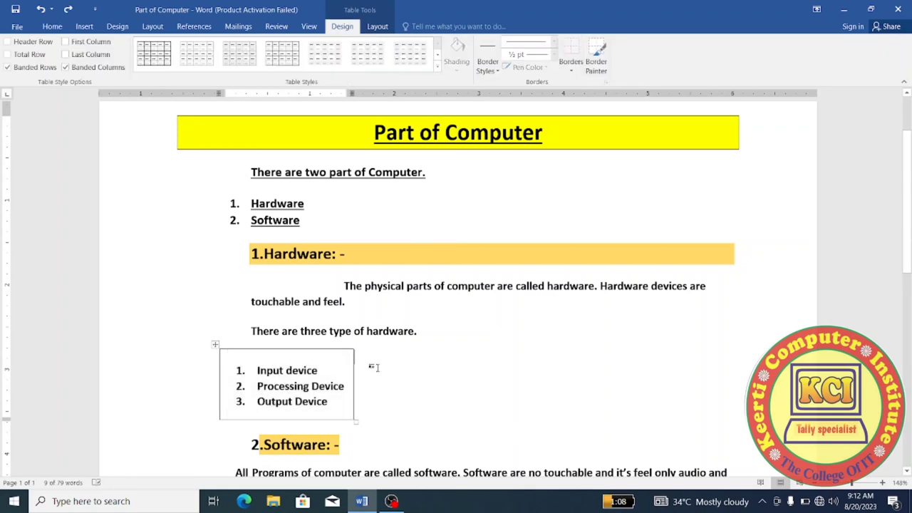
click(282, 53)
click(214, 56)
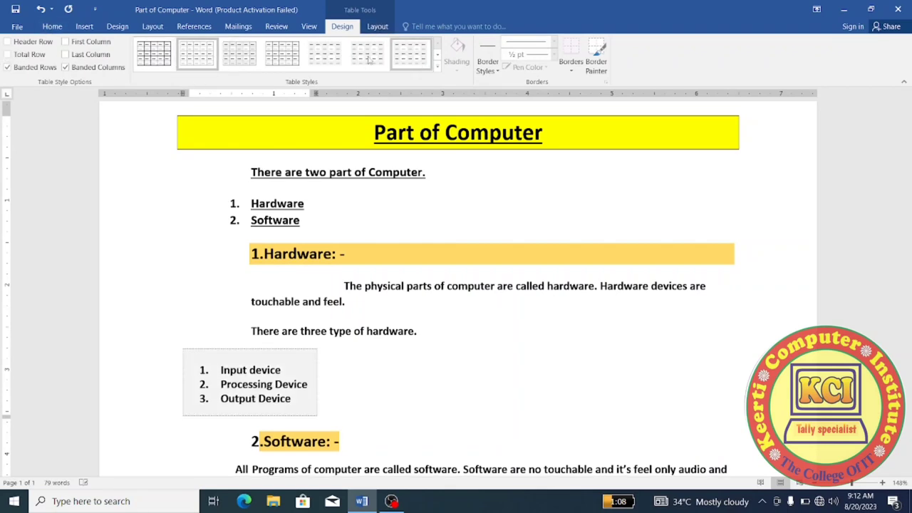
Erase the table lines and undo back to the plain numbered device list
click(54, 29)
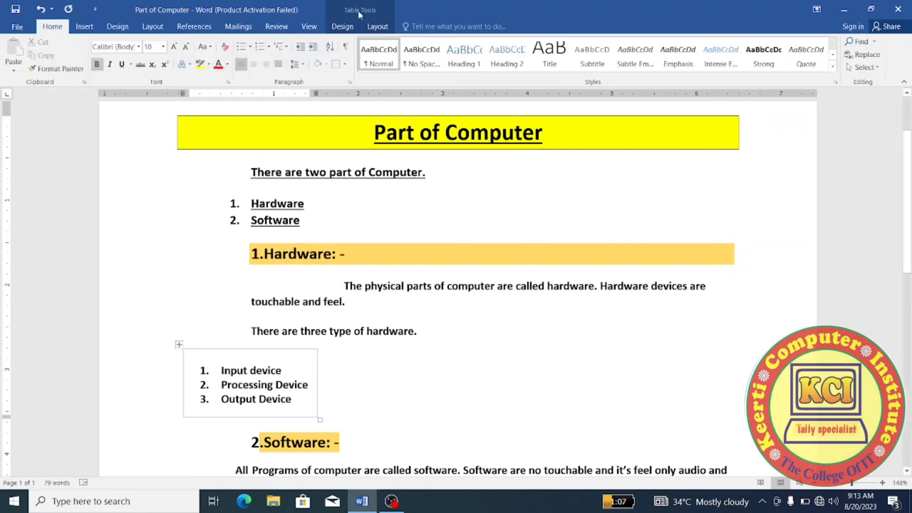
click(377, 26)
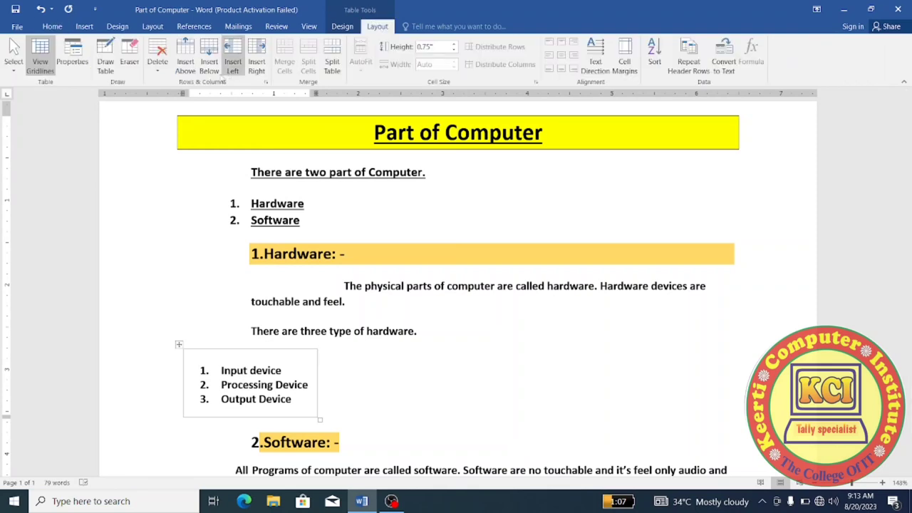
click(130, 71)
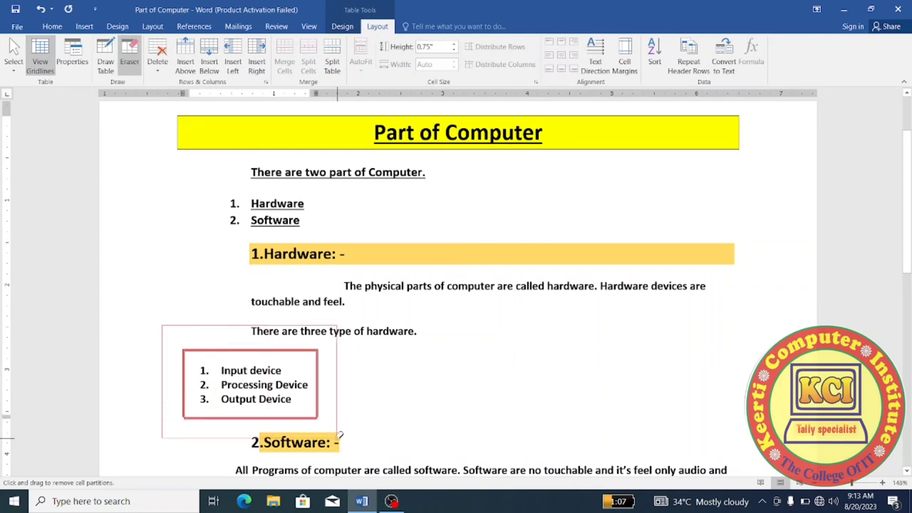
drag(162, 322, 342, 437)
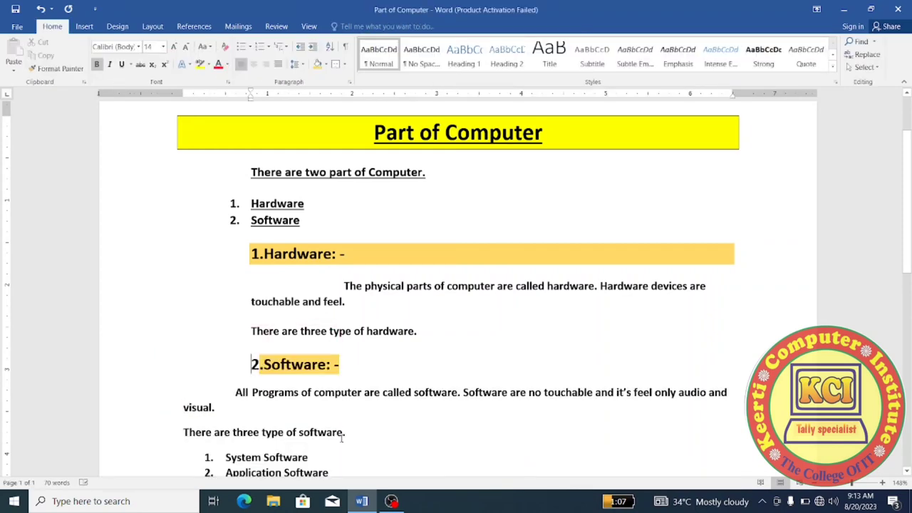
key(ctrl+z)
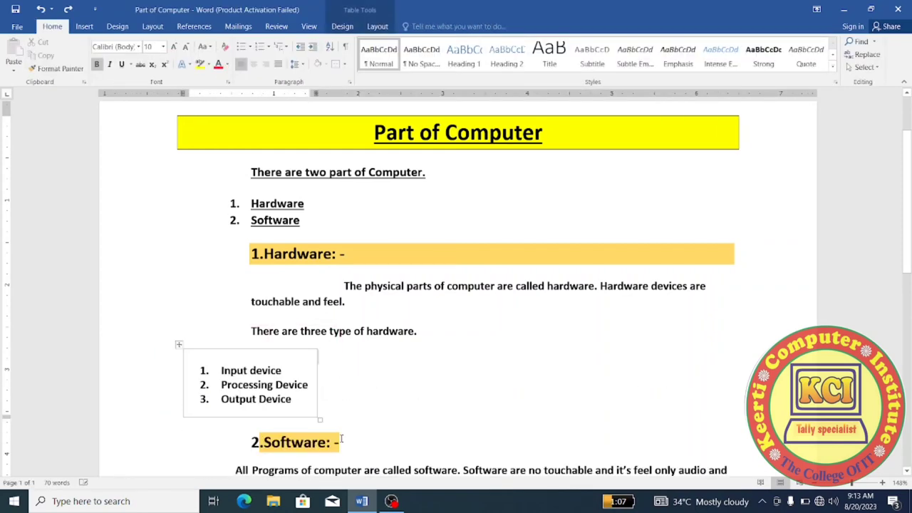
key(ctrl+z)
key(ctrl+z)
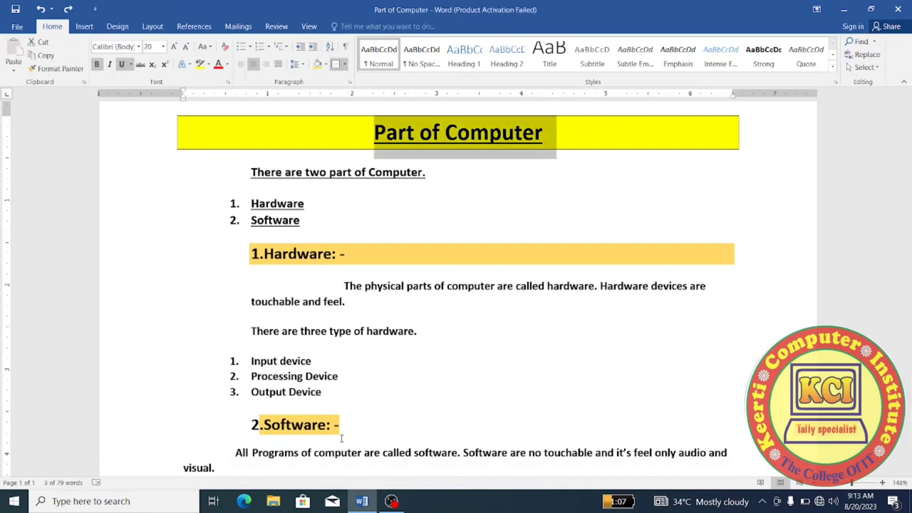
click(345, 64)
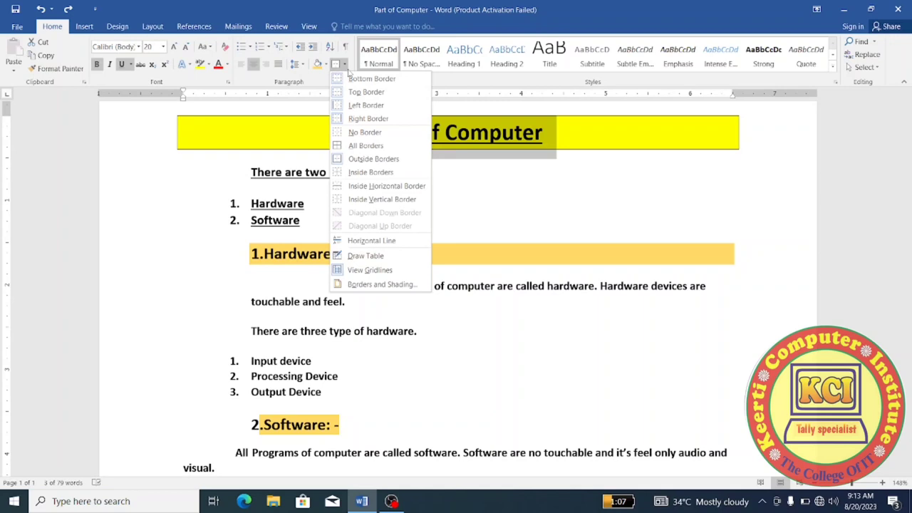
click(366, 284)
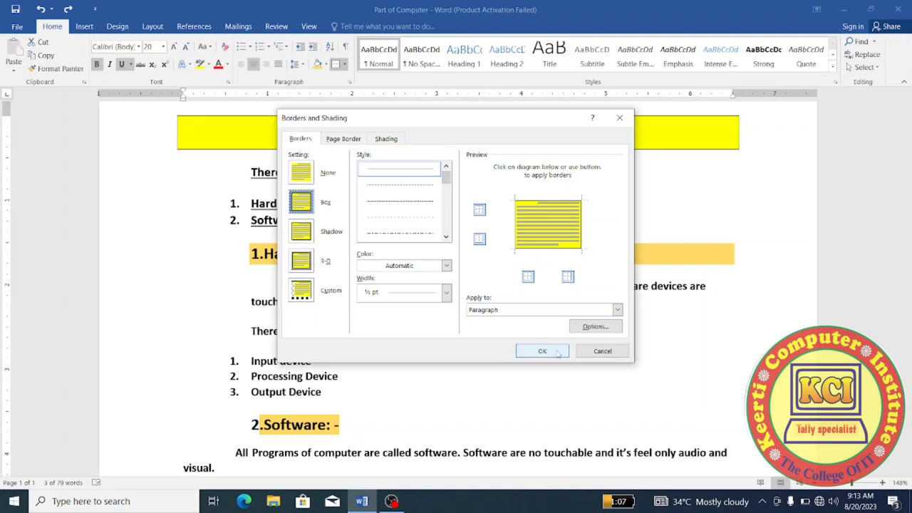
click(601, 352)
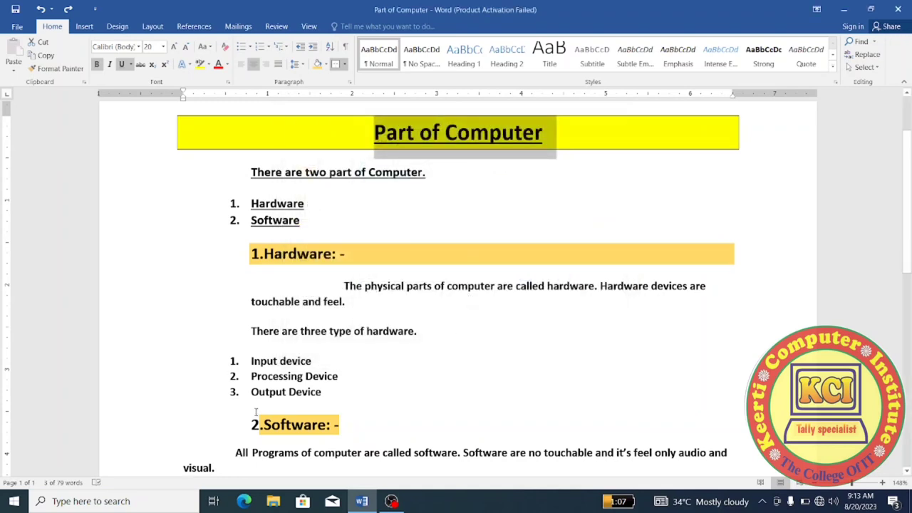
drag(251, 361, 319, 392)
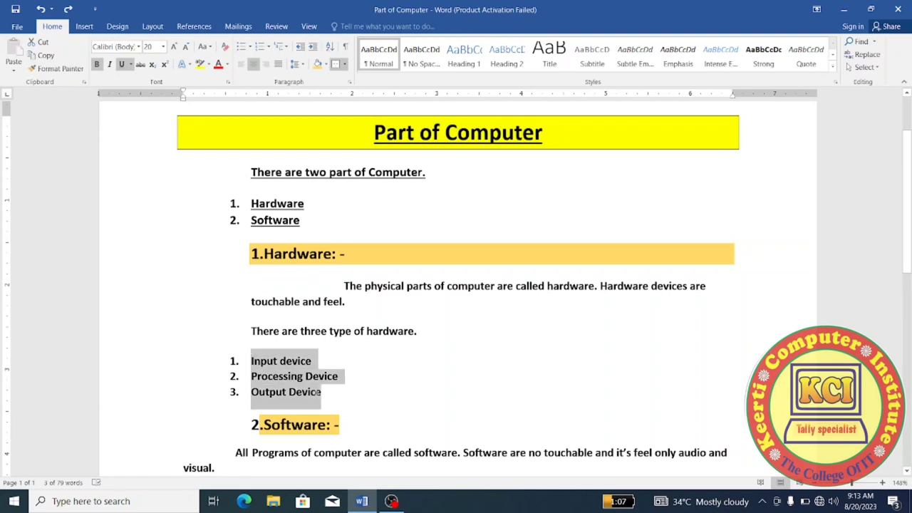
click(346, 66)
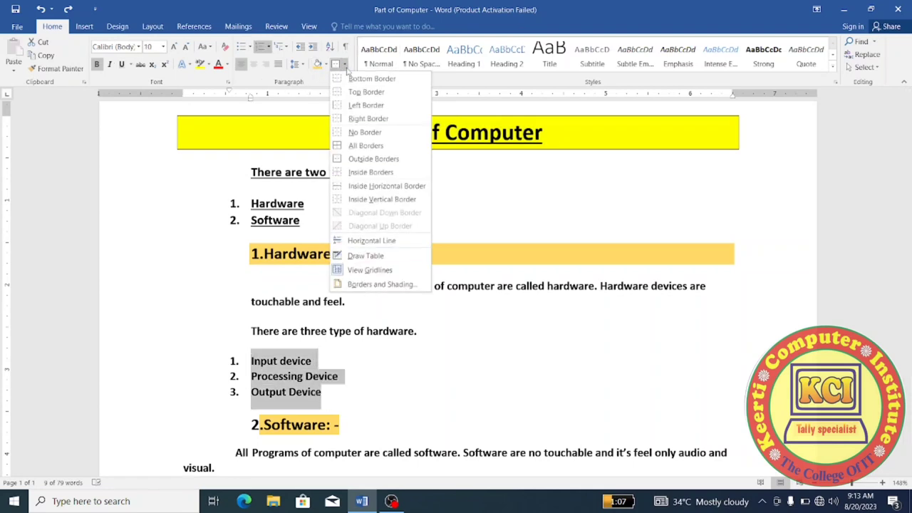
click(370, 285)
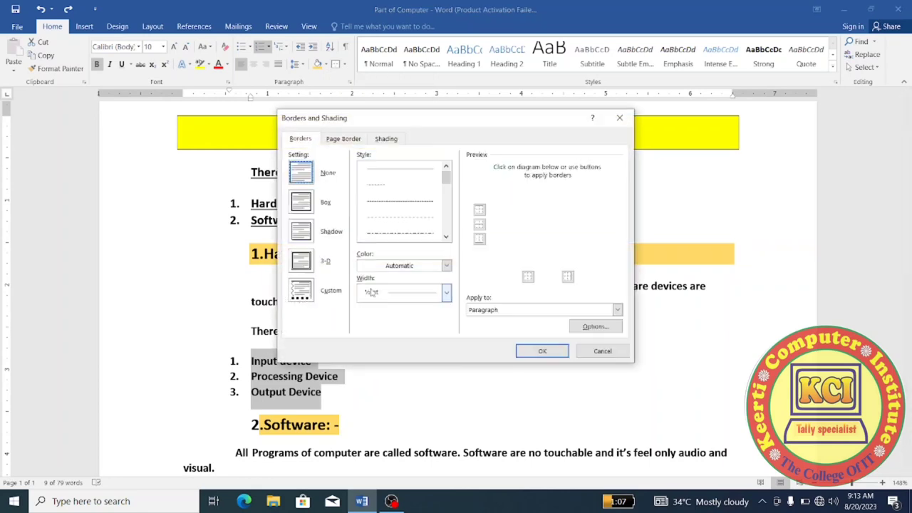
click(302, 203)
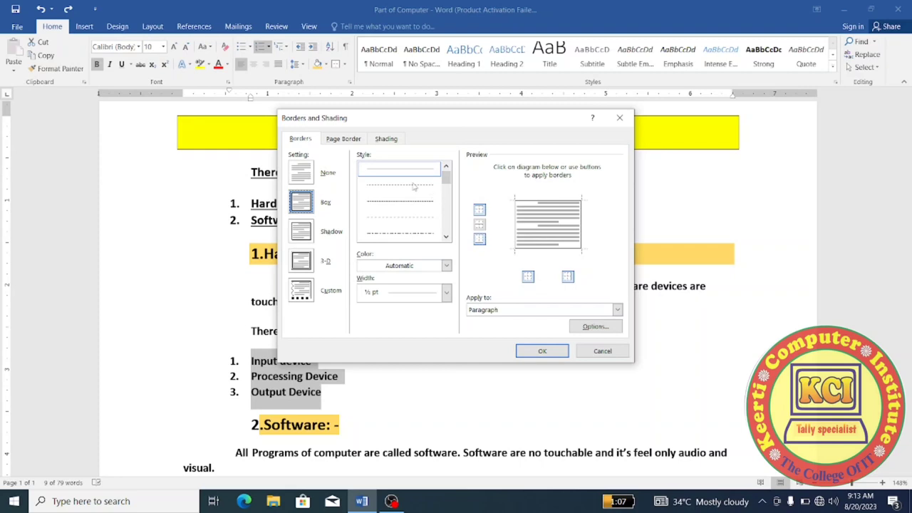
click(385, 139)
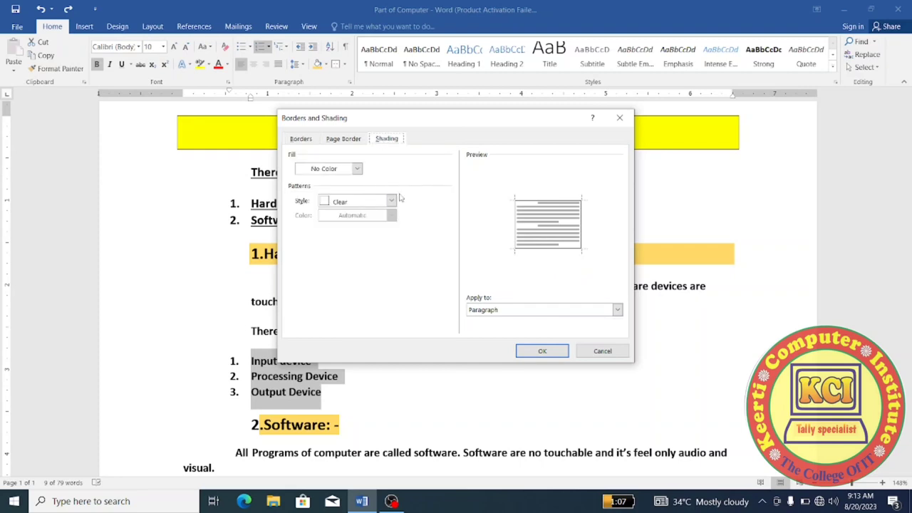
click(357, 170)
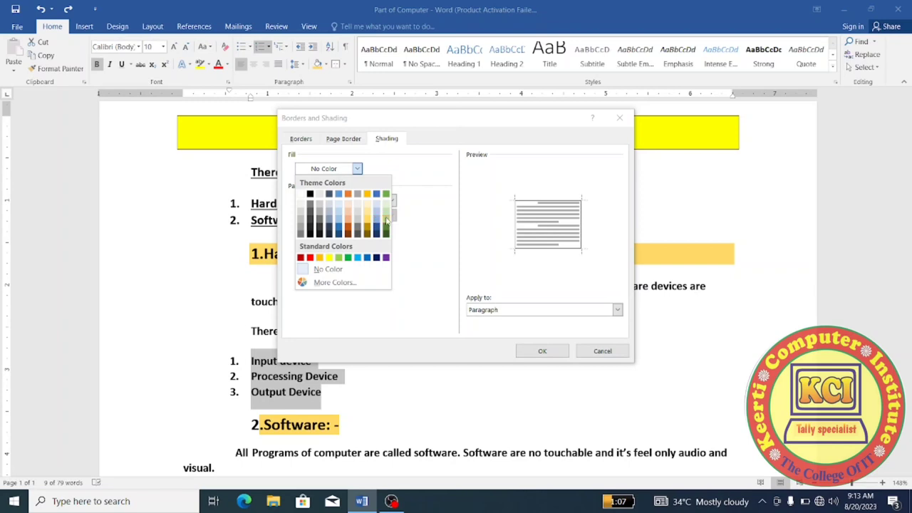
click(387, 222)
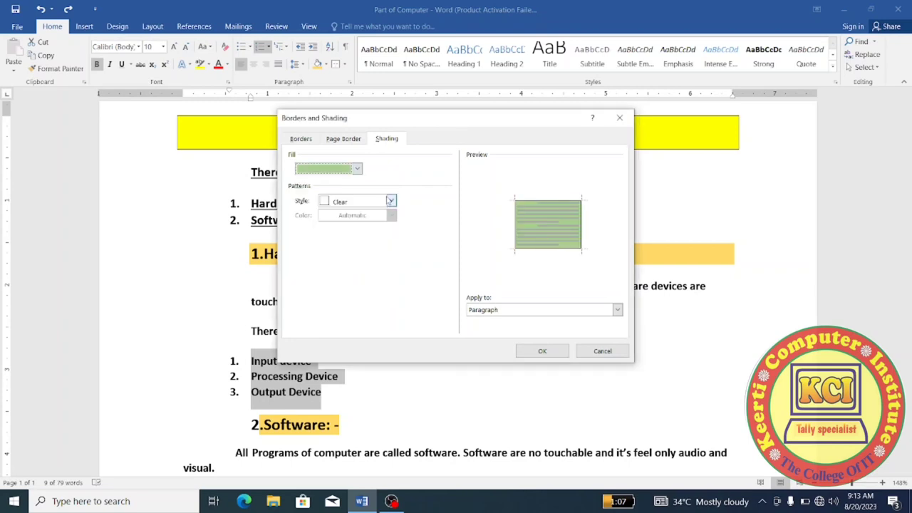
click(391, 202)
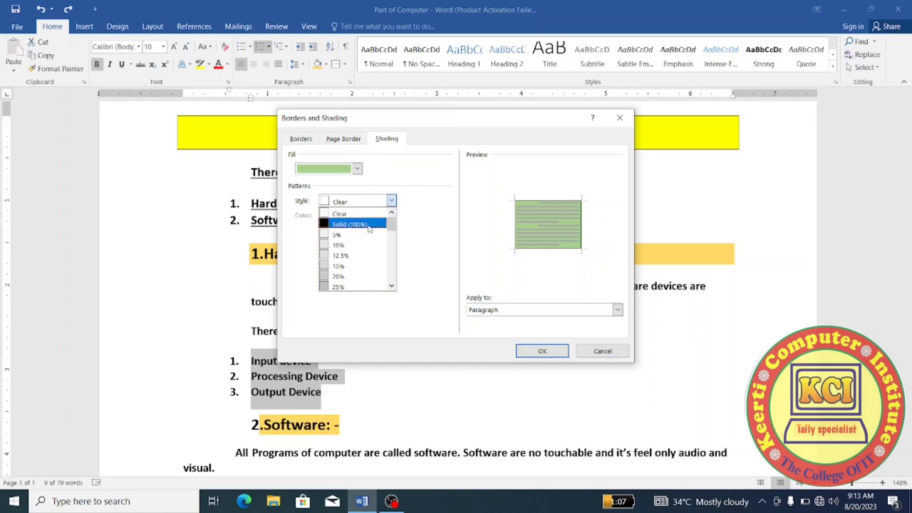
click(369, 227)
click(392, 216)
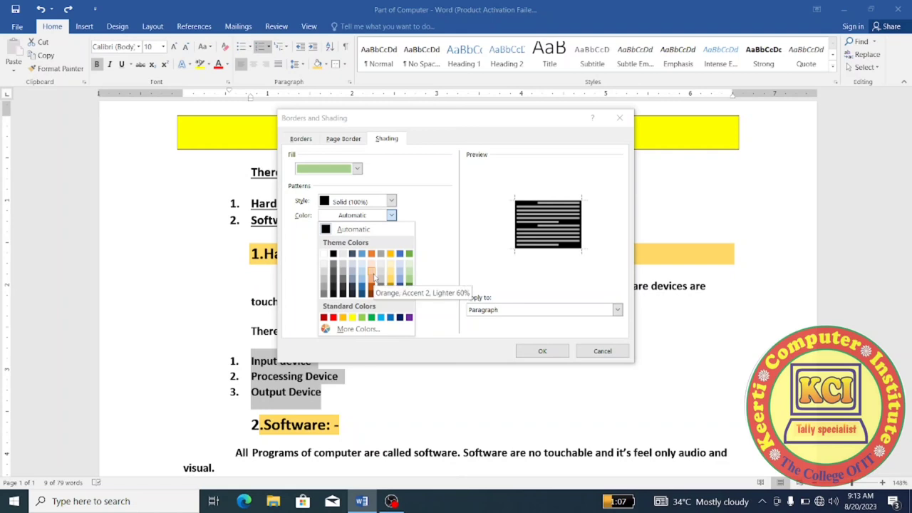
click(409, 275)
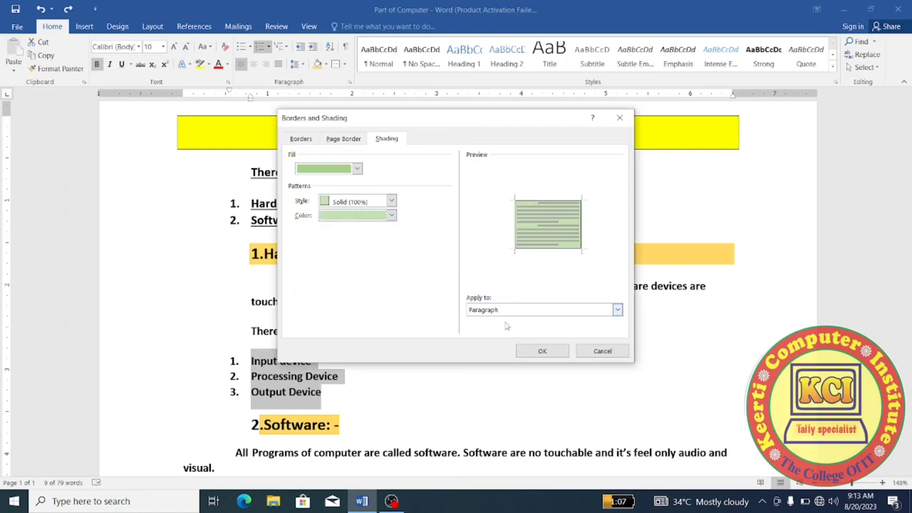
click(543, 350)
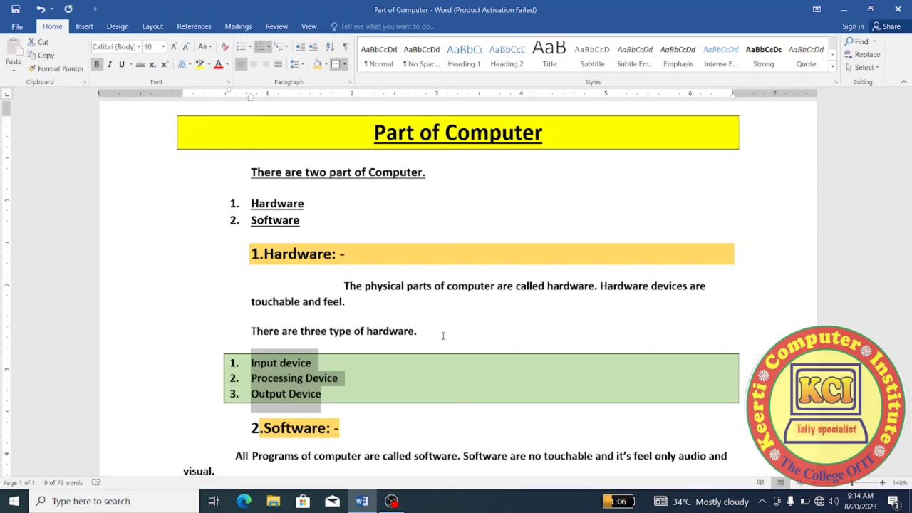
click(191, 305)
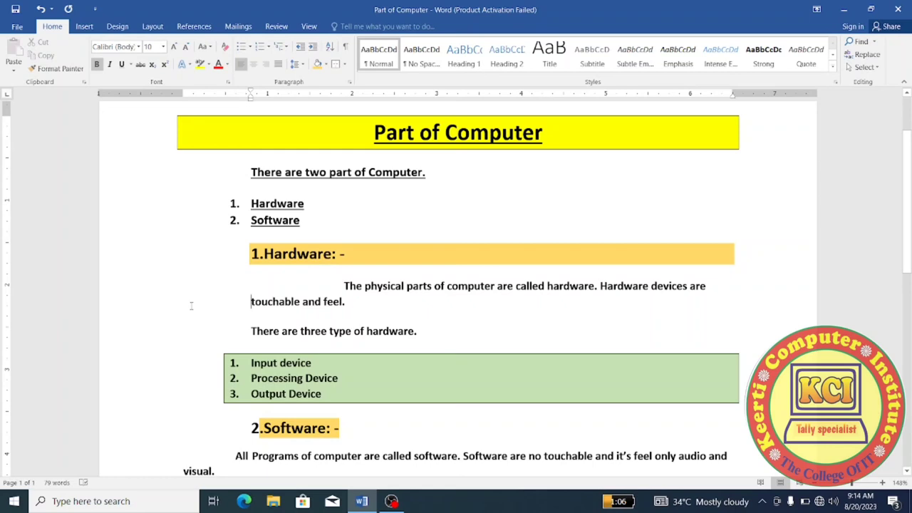
key(ctrl+z)
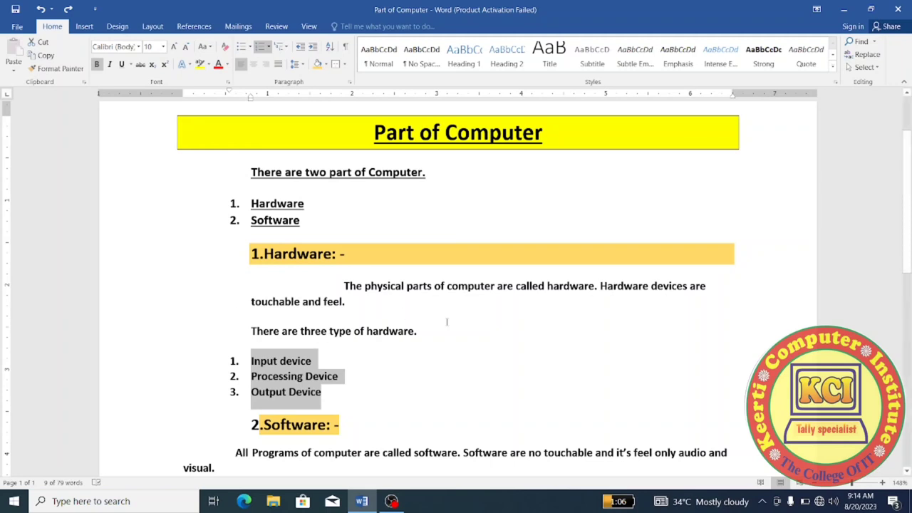
Apply Normal style to the Input device, Processing Device and Output Device lines, removing numbering
click(425, 340)
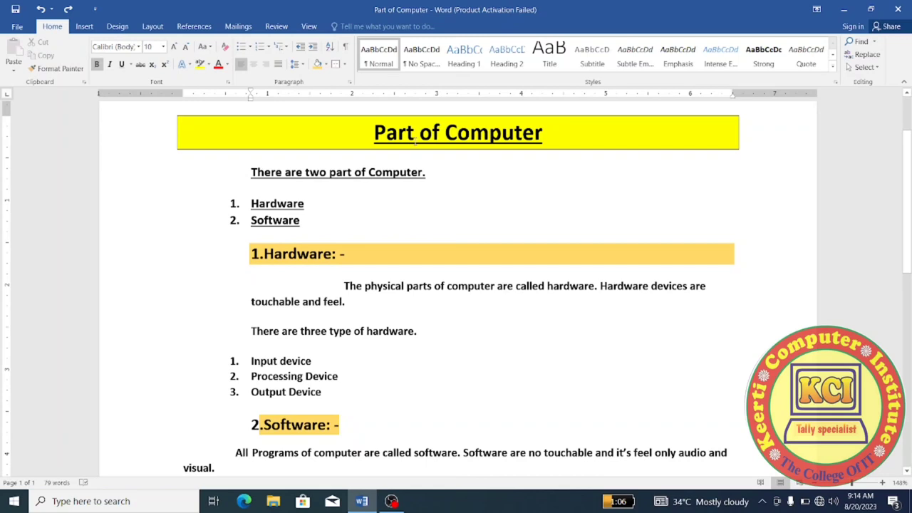
click(376, 63)
drag(299, 403, 210, 361)
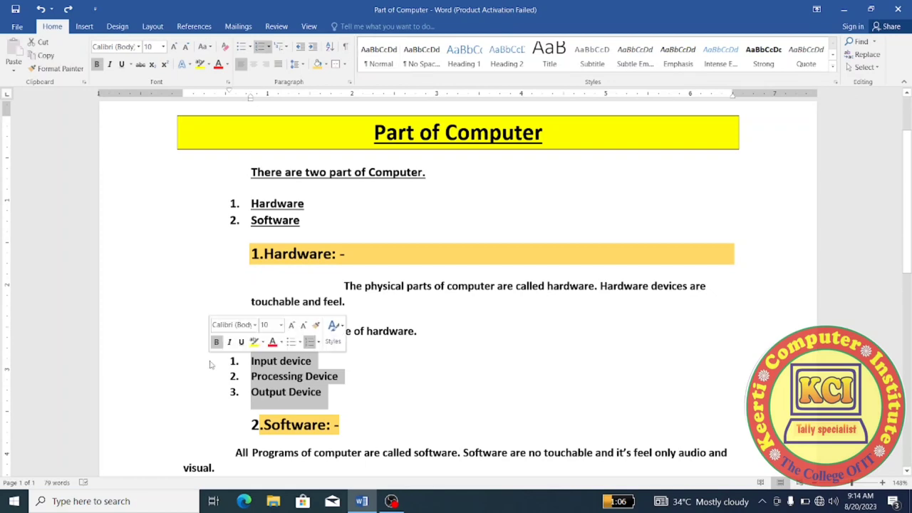
click(390, 60)
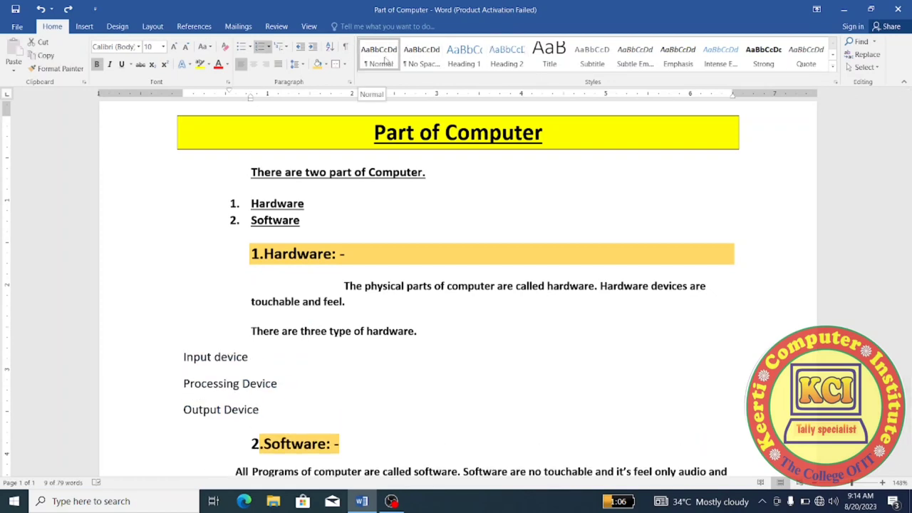
click(378, 57)
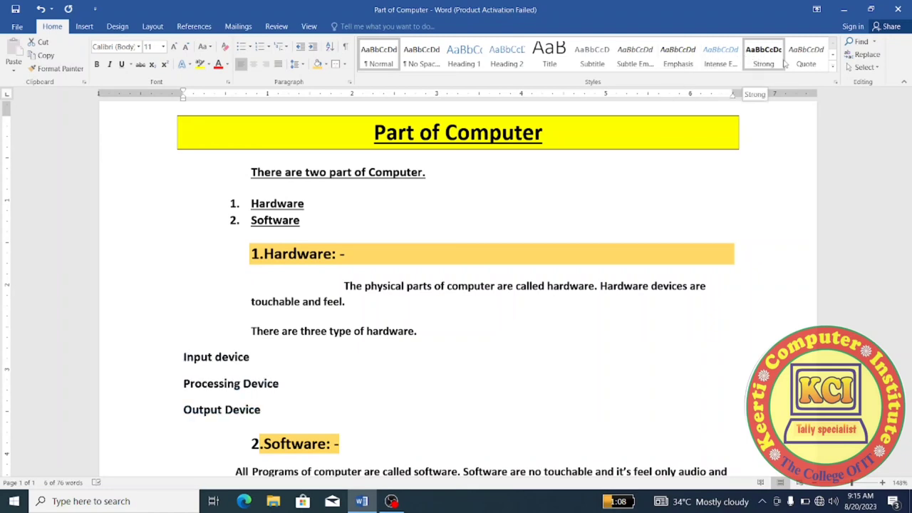
click(834, 66)
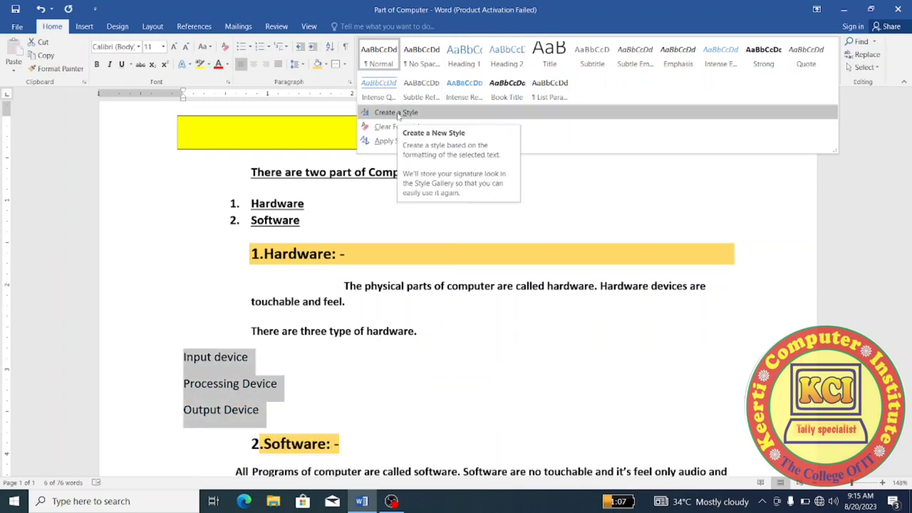
click(398, 114)
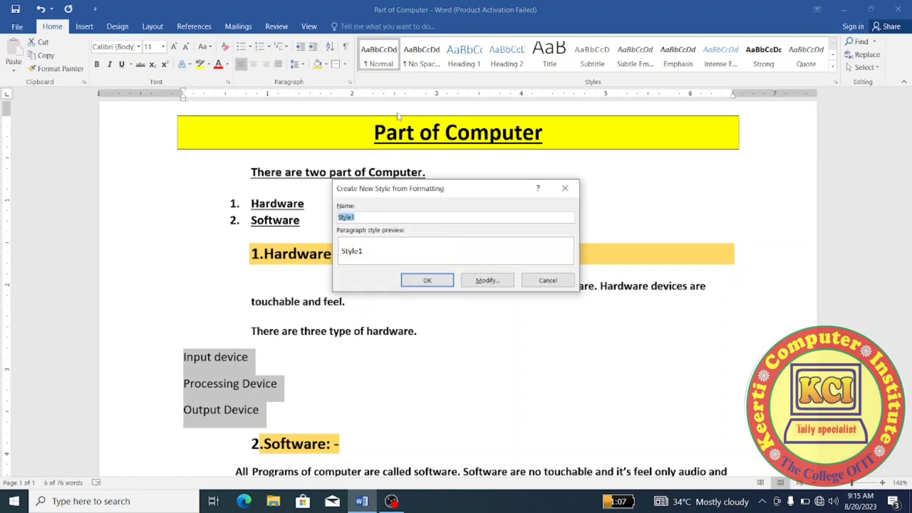
click(501, 281)
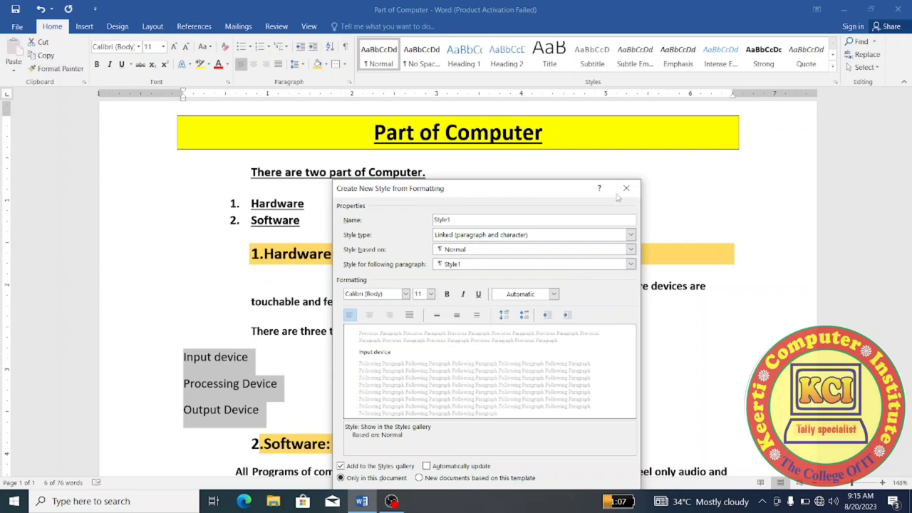
click(627, 189)
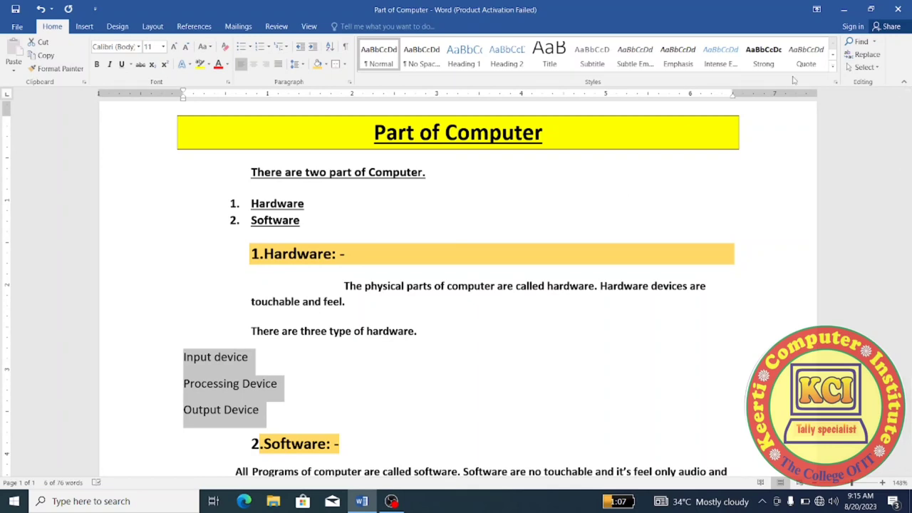
click(833, 75)
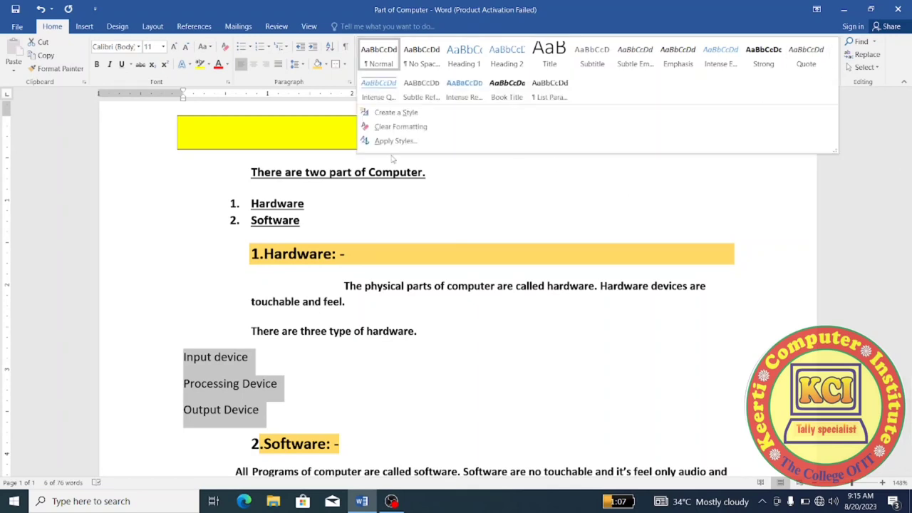
Browse the styles gallery and the Apply Styles pane showing Normal, then close the pane
click(385, 128)
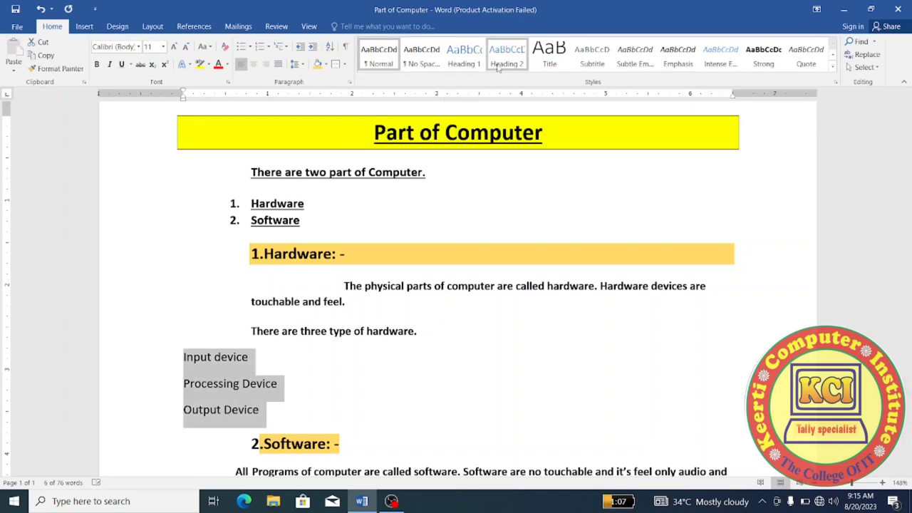
click(832, 76)
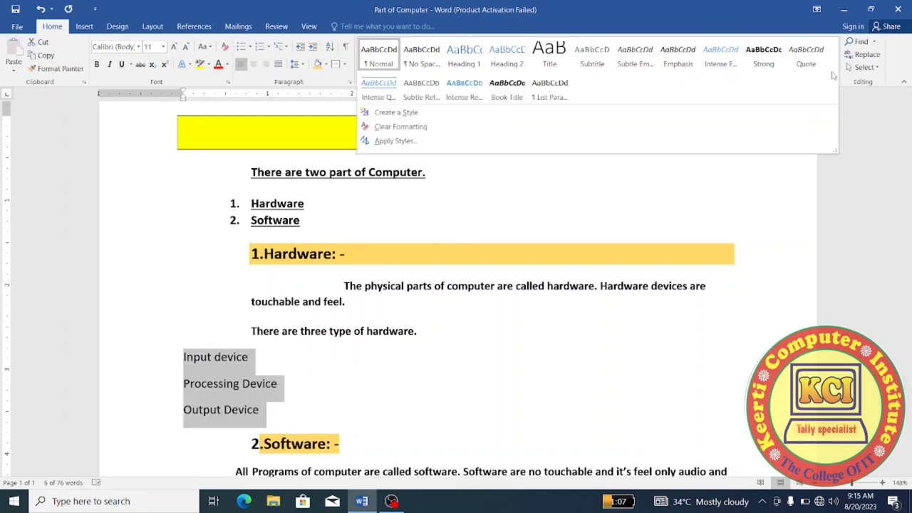
click(392, 141)
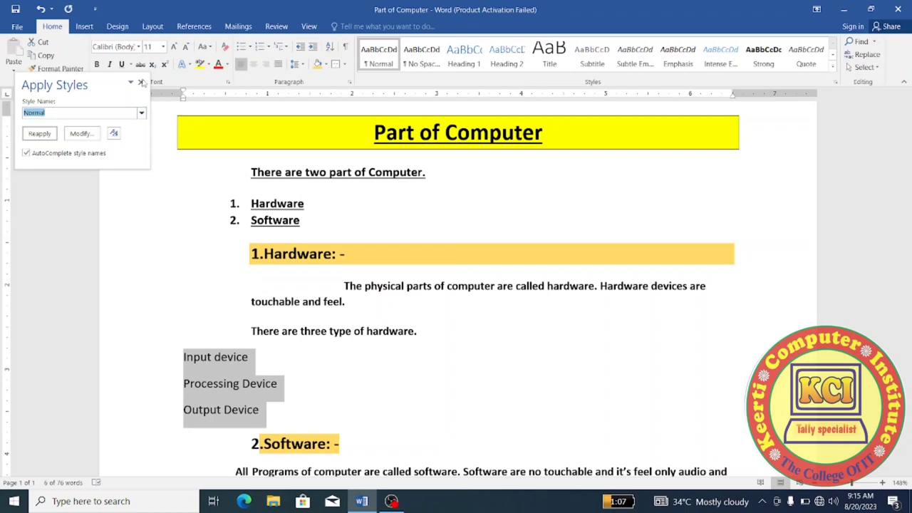
click(140, 82)
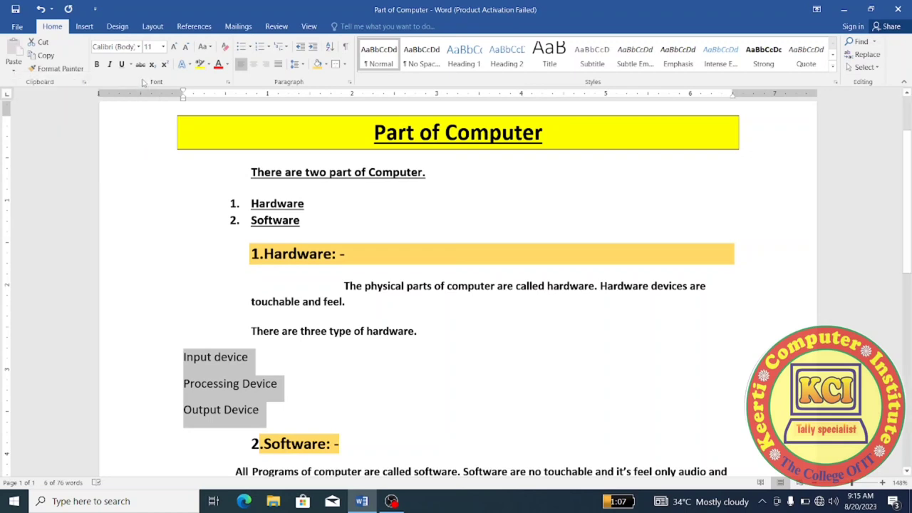
Undo to restore the 1.–3. device numbering, then select from the first sentence through Processing Device
key(ctrl+z)
key(ctrl+z)
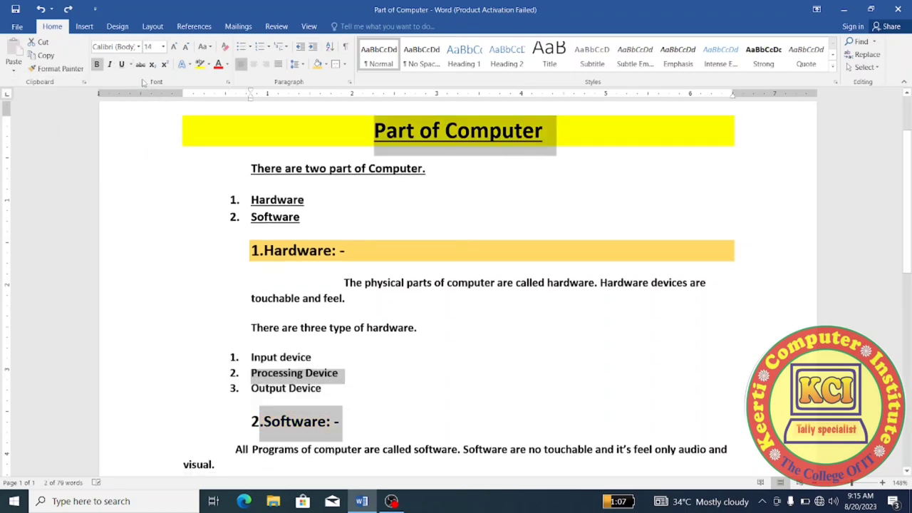
drag(441, 376, 474, 171)
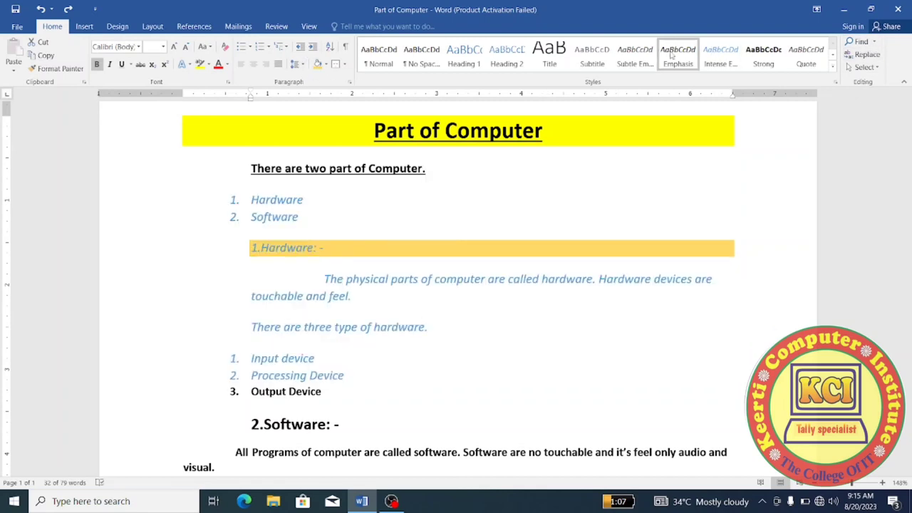
click(350, 83)
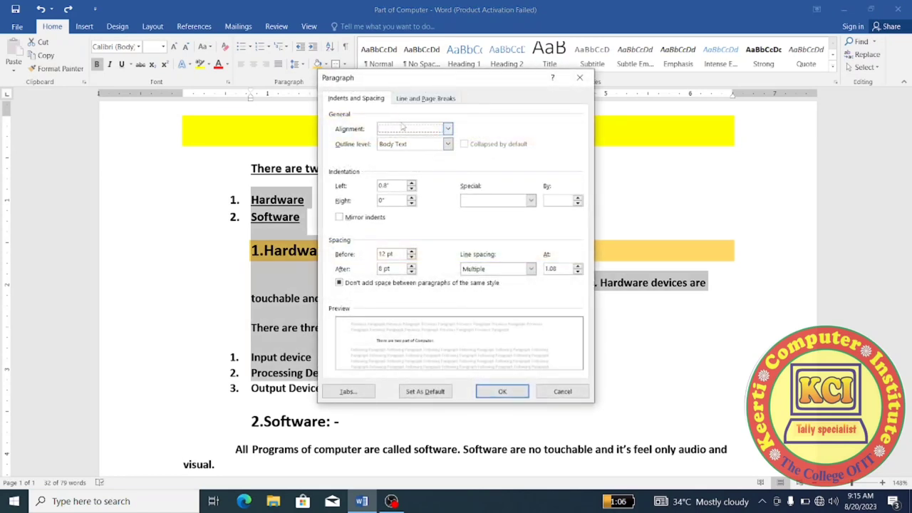
click(563, 393)
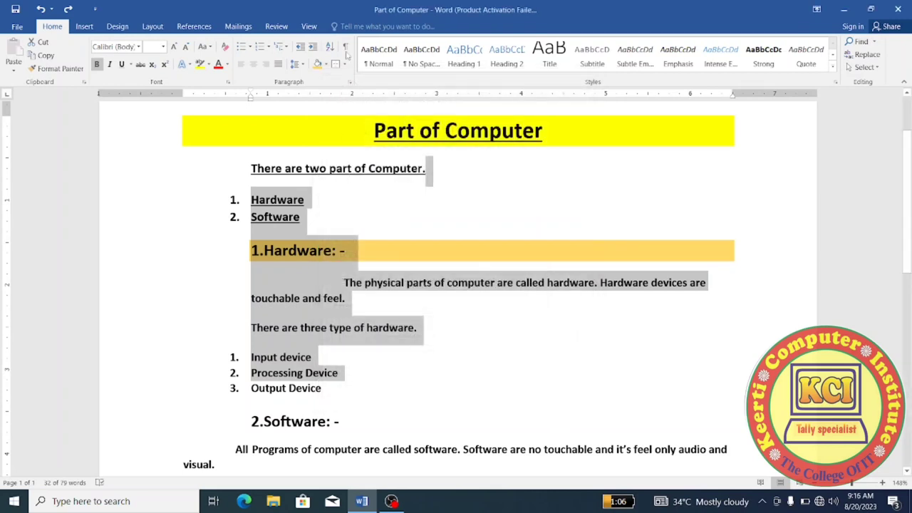
click(305, 66)
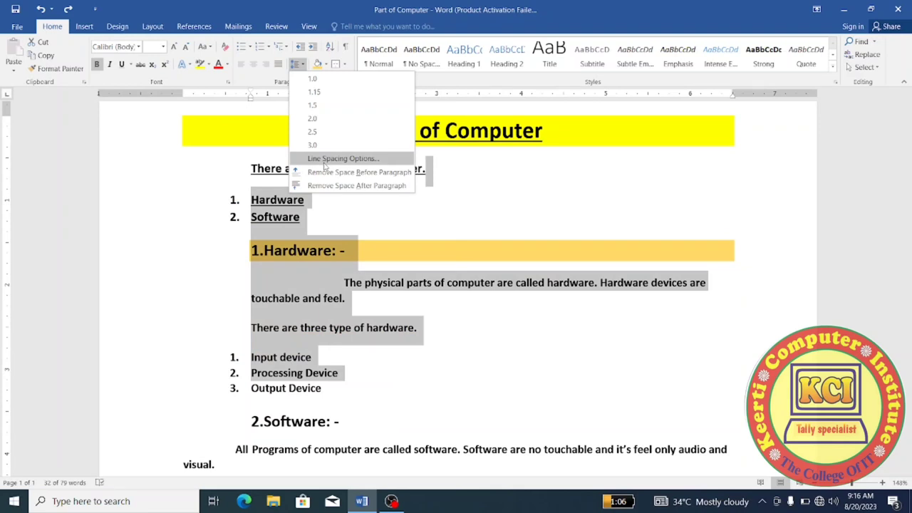
click(325, 161)
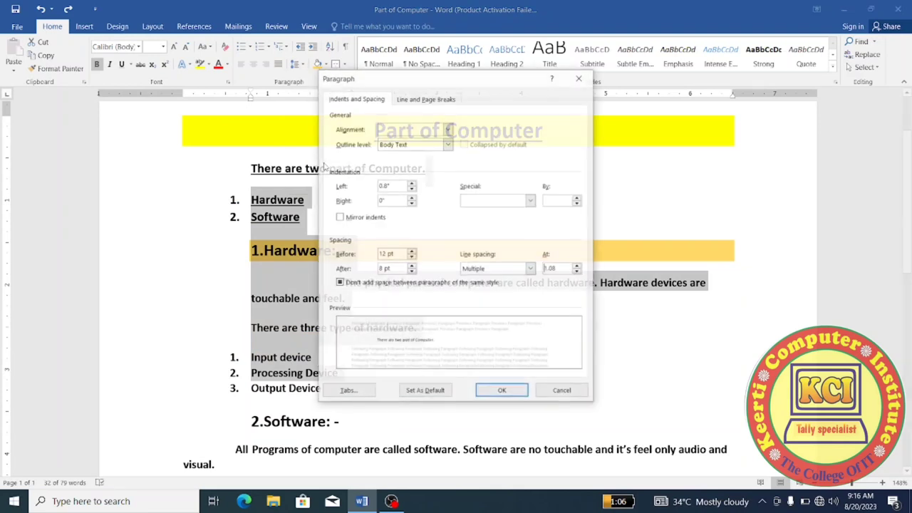
click(563, 392)
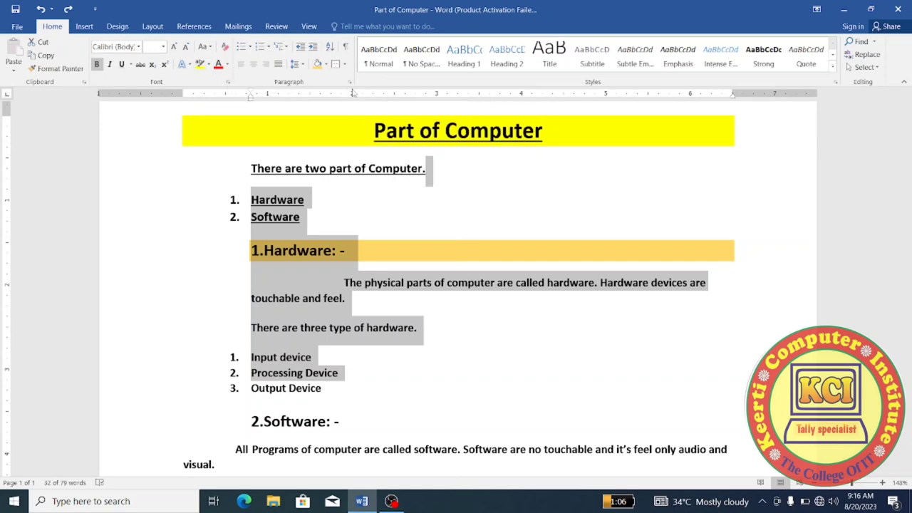
click(836, 83)
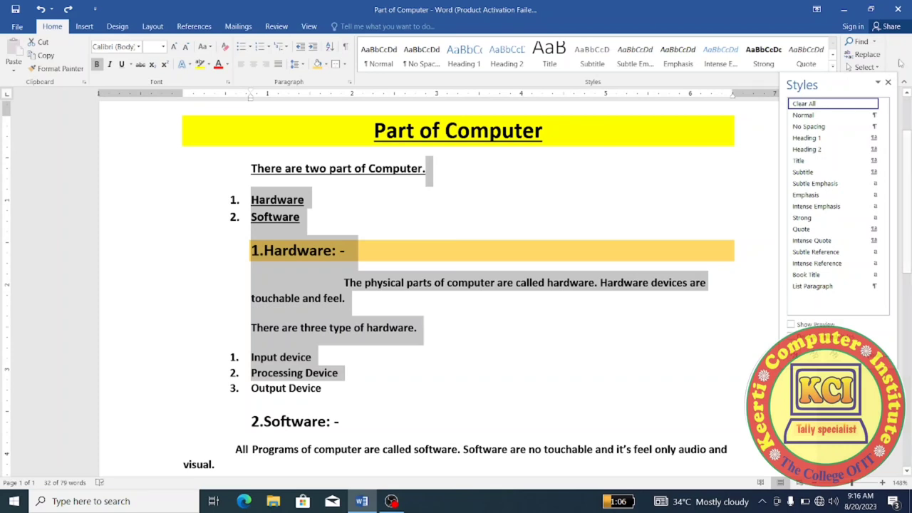
click(888, 83)
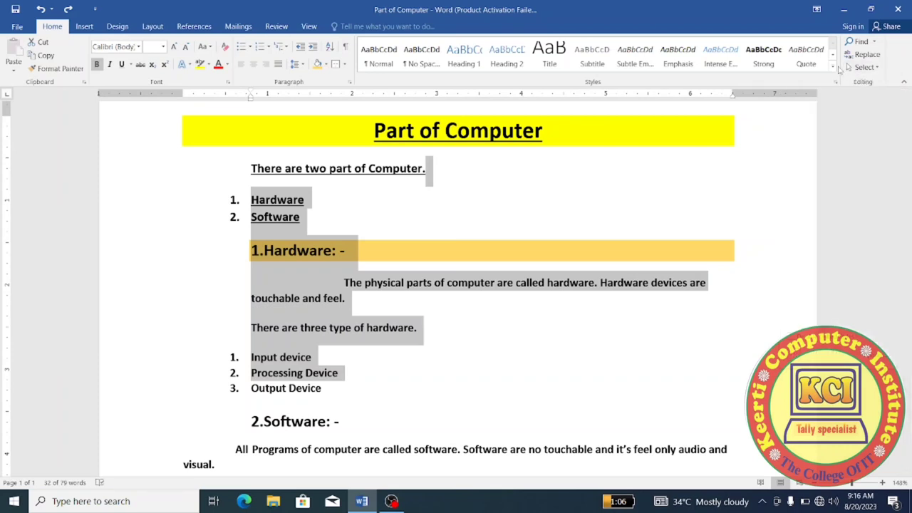
click(833, 65)
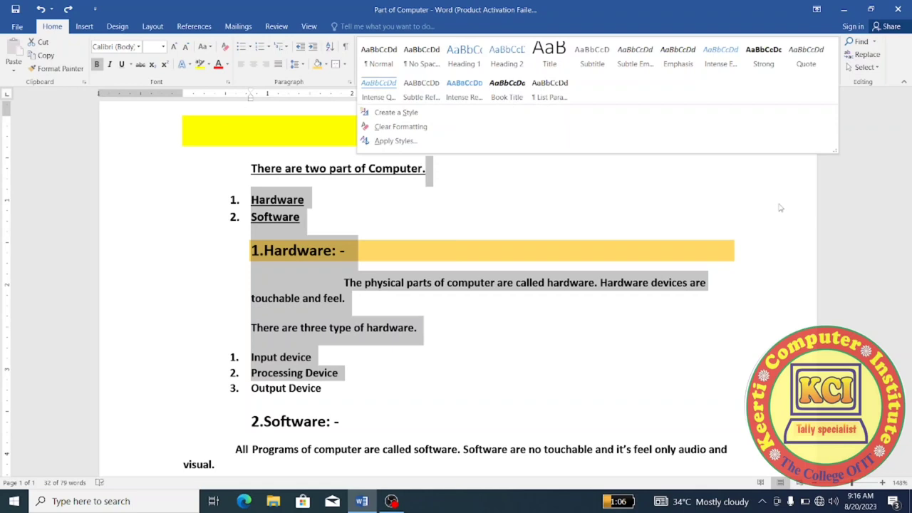
click(860, 131)
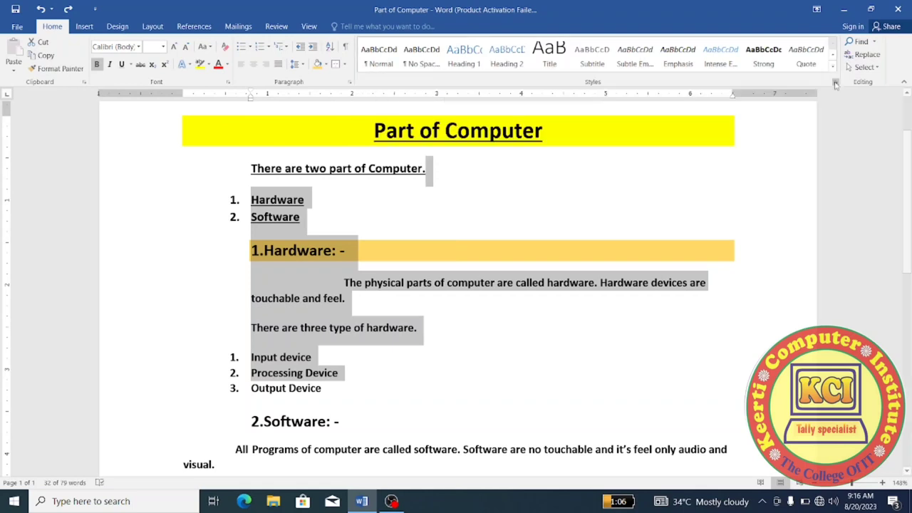
click(836, 83)
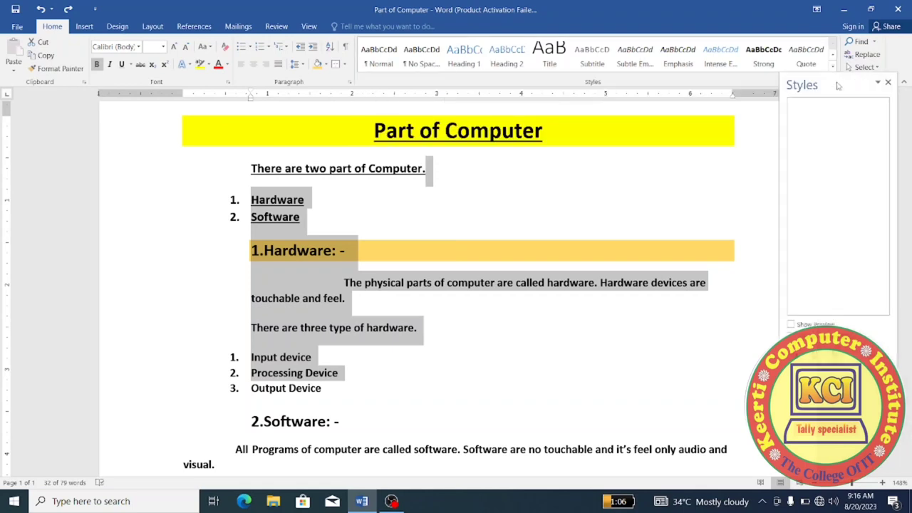
click(889, 83)
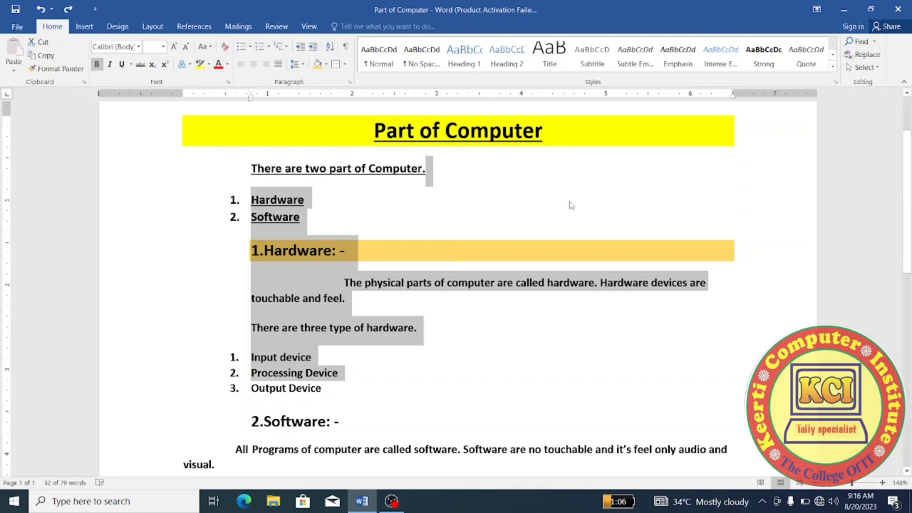
click(862, 42)
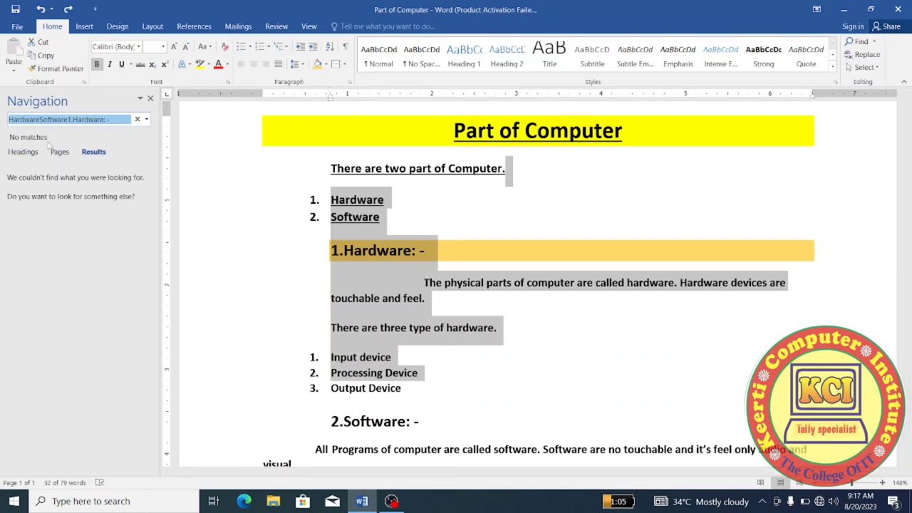
click(151, 99)
click(483, 361)
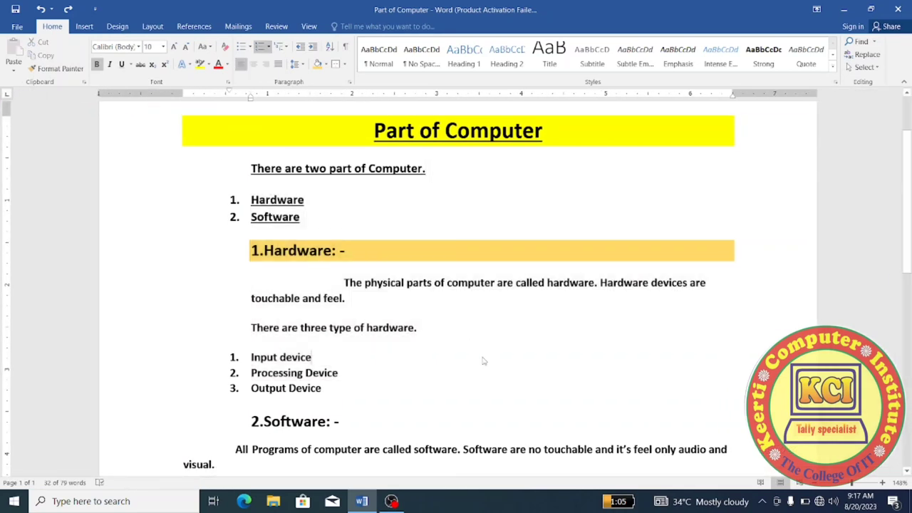
drag(307, 200, 249, 200)
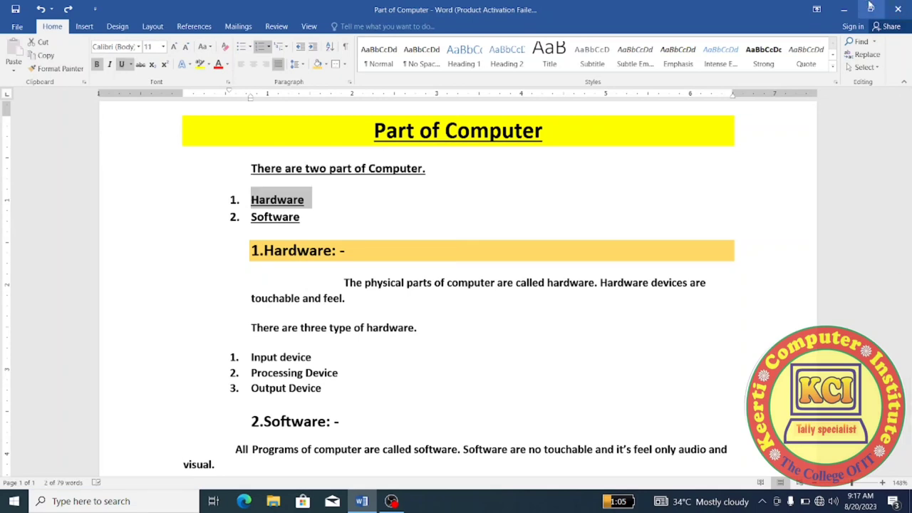
click(875, 42)
click(852, 57)
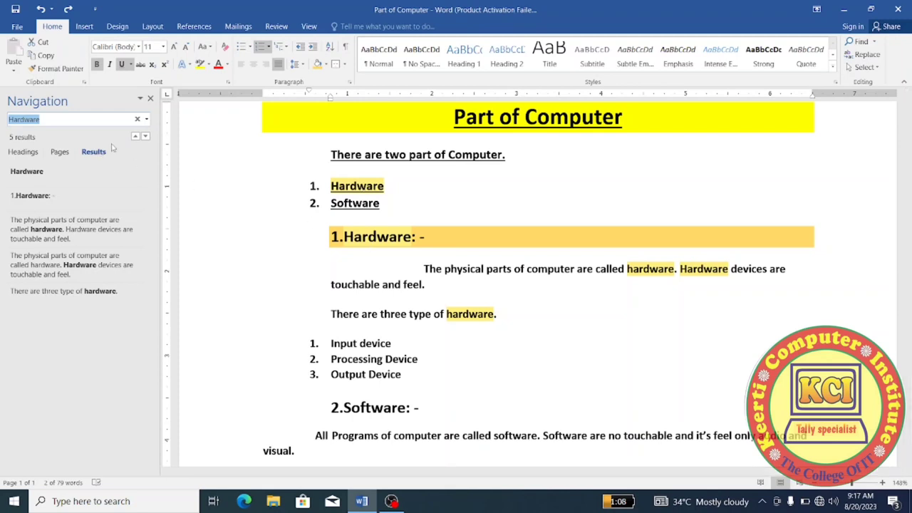
click(145, 136)
click(146, 137)
click(146, 137)
click(146, 137)
click(146, 137)
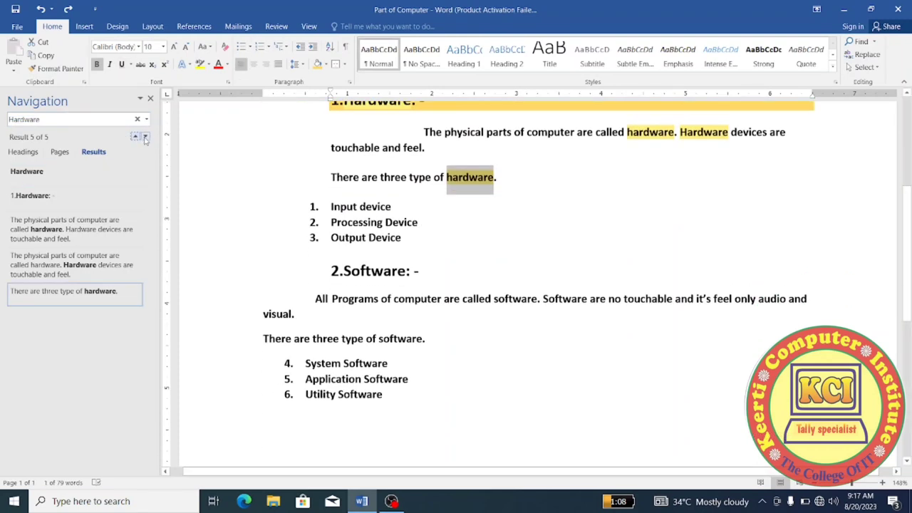
click(146, 137)
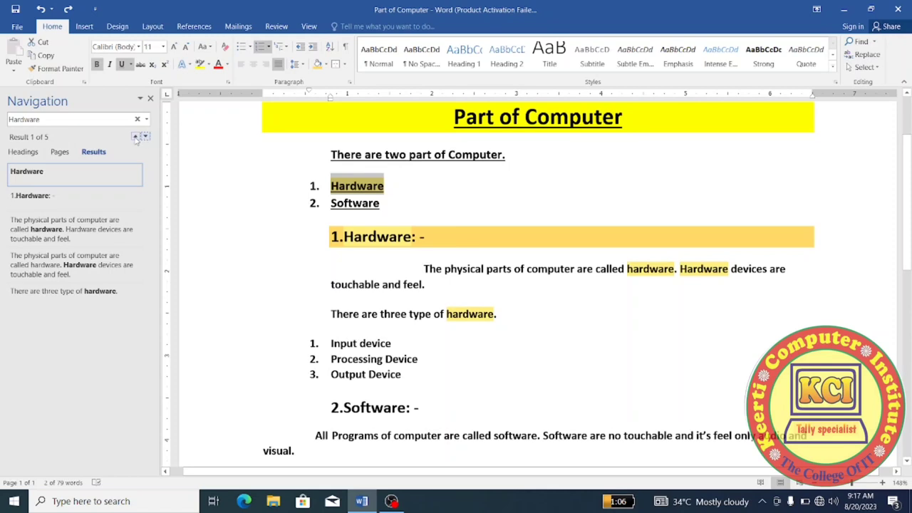
click(135, 137)
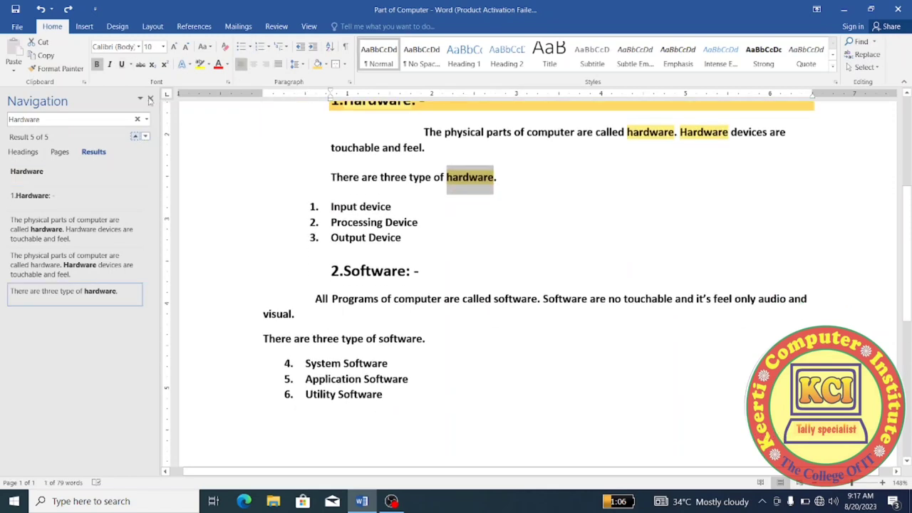
click(149, 99)
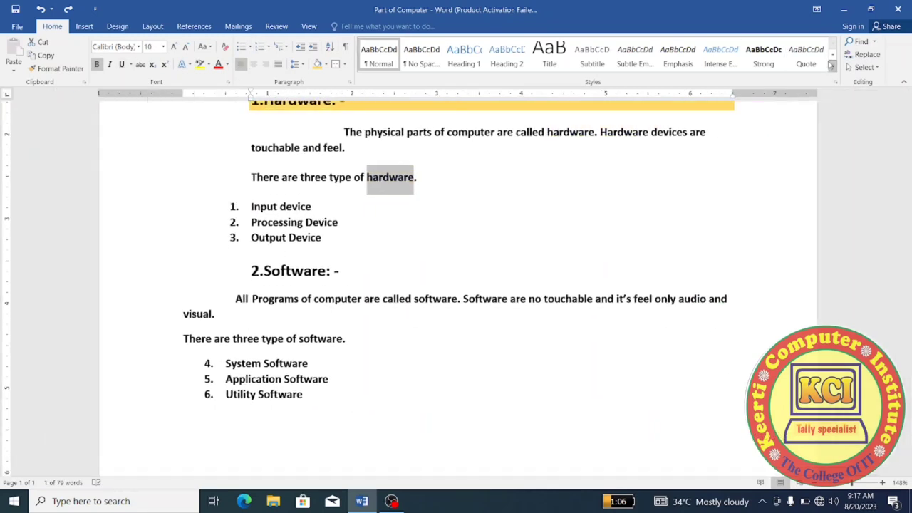
scroll(906, 126, up, 5)
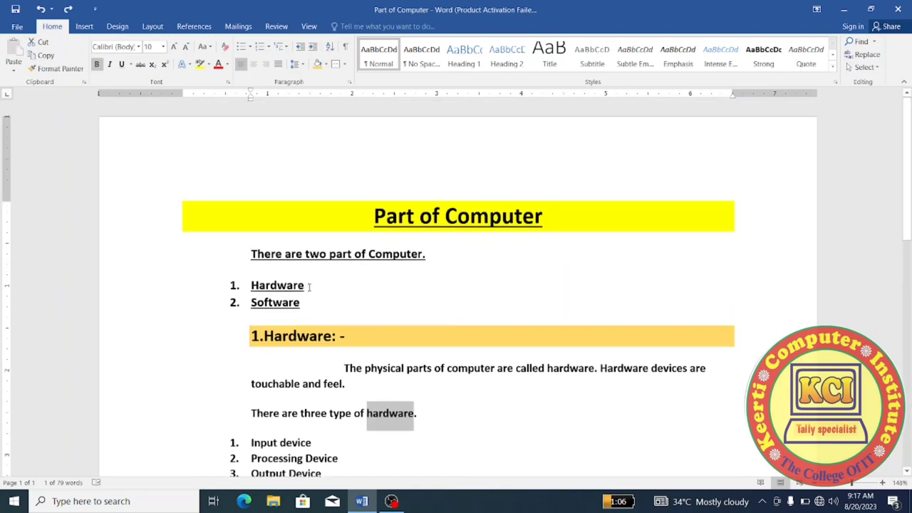
Select the Hardware list item and open Advanced Find with Hardware as the search term
drag(310, 287, 251, 287)
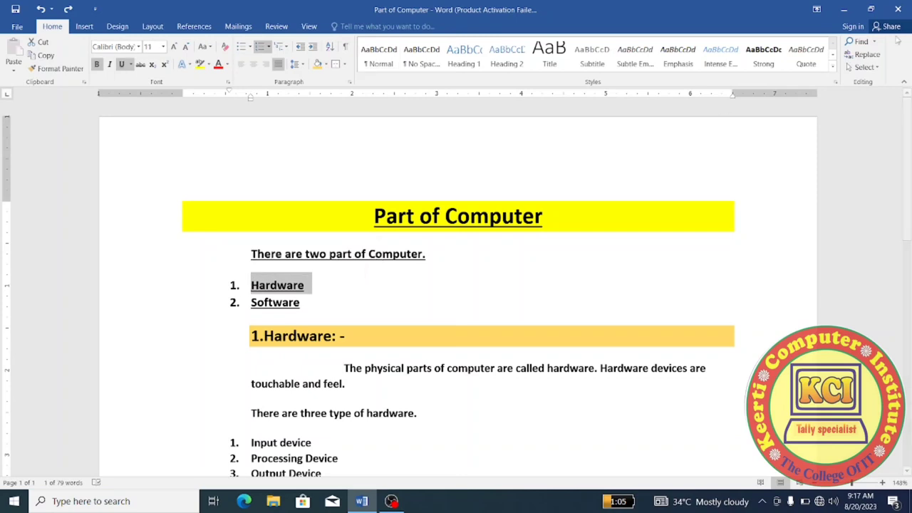
click(875, 43)
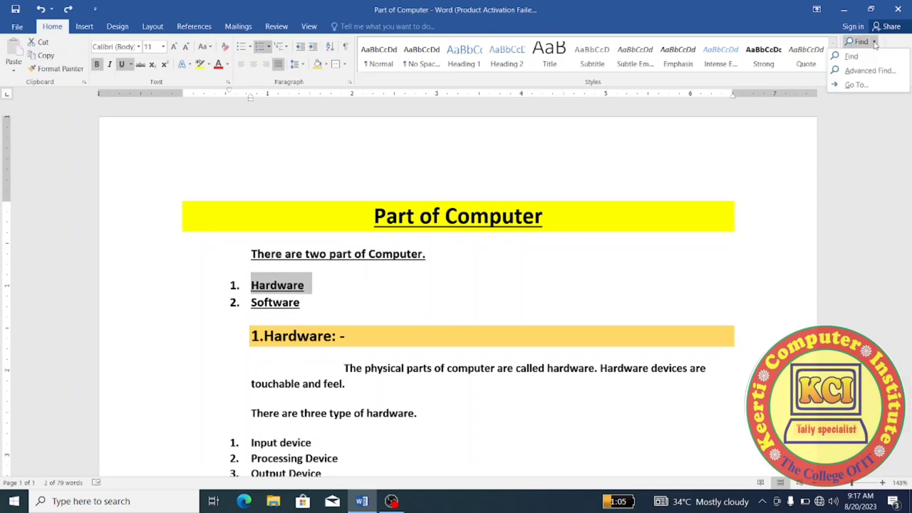
click(883, 72)
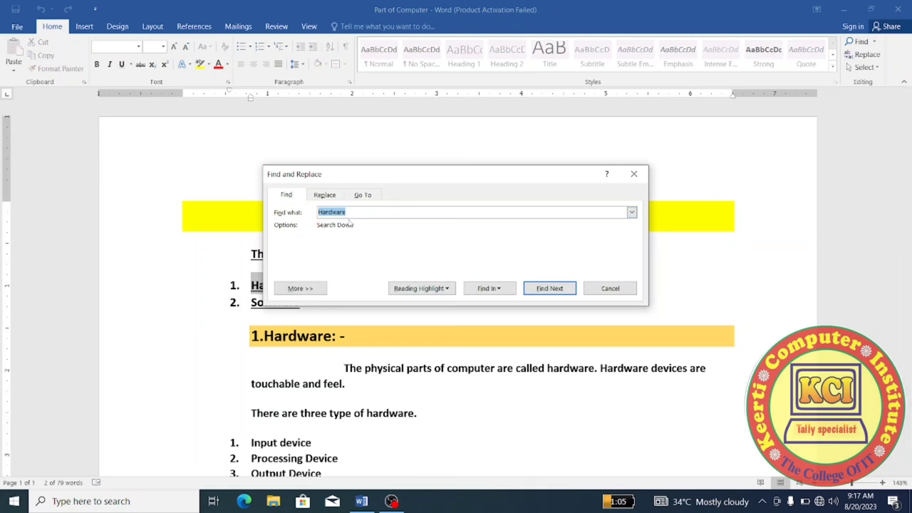
click(550, 293)
Find each occurrence of Hardware through the document, then expand the More search options
drag(456, 174, 493, 140)
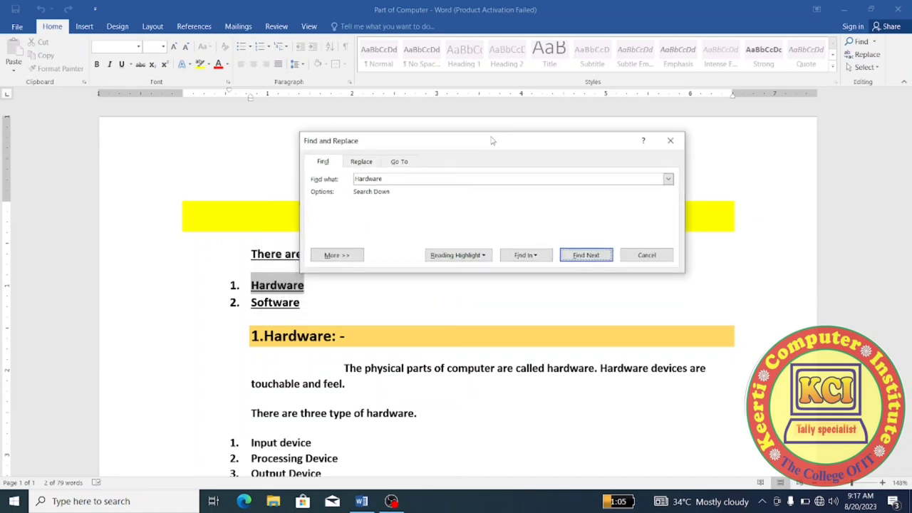
click(586, 262)
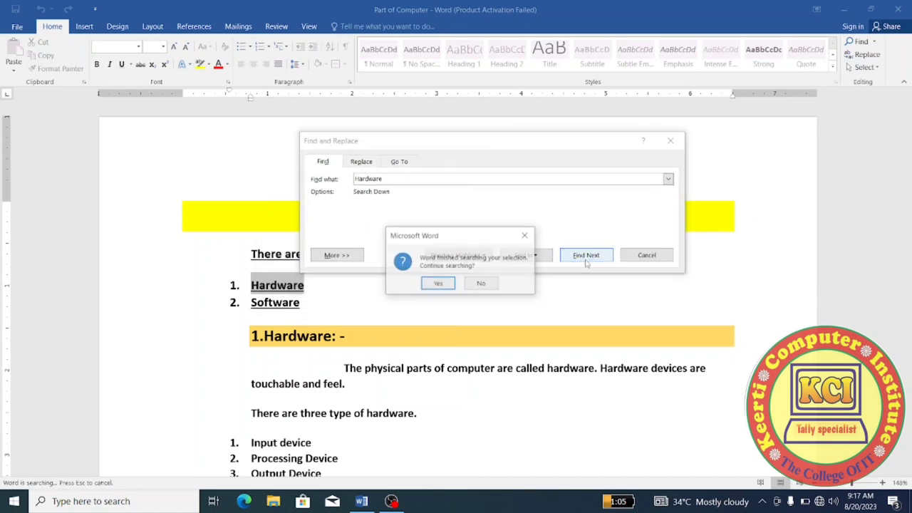
click(434, 285)
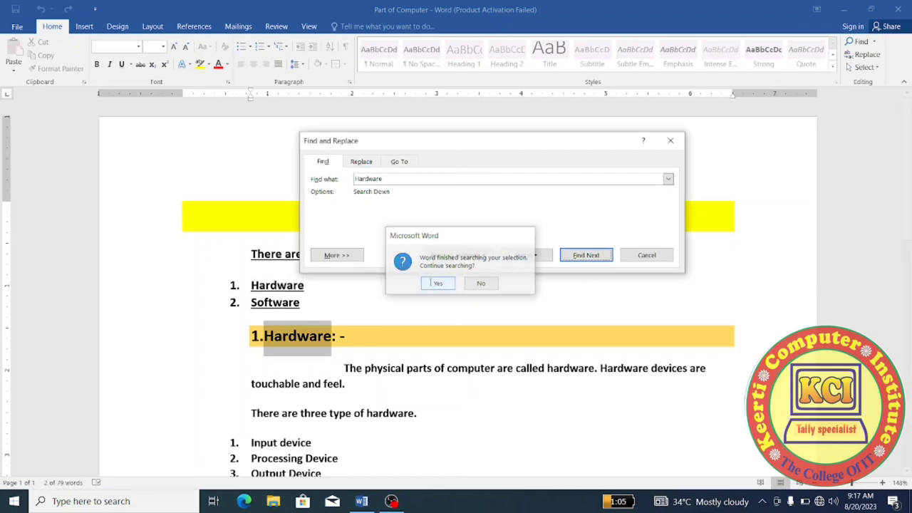
click(579, 258)
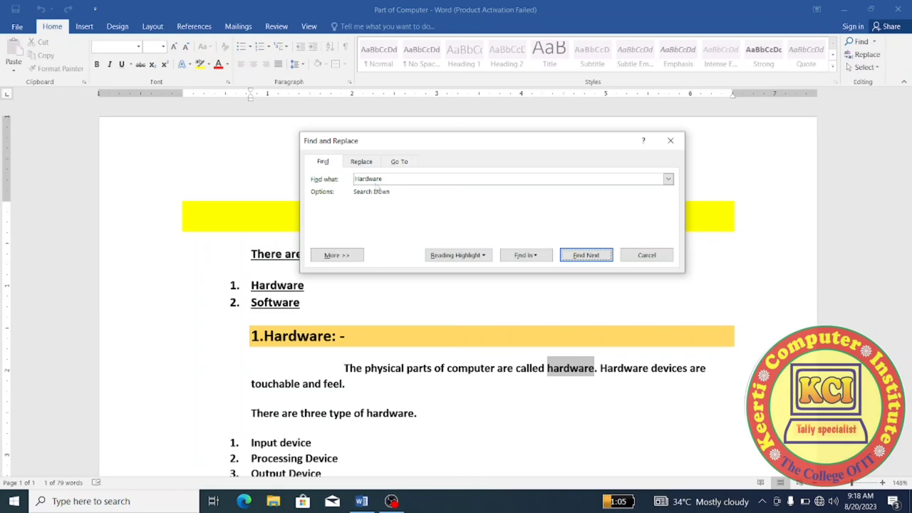
click(351, 261)
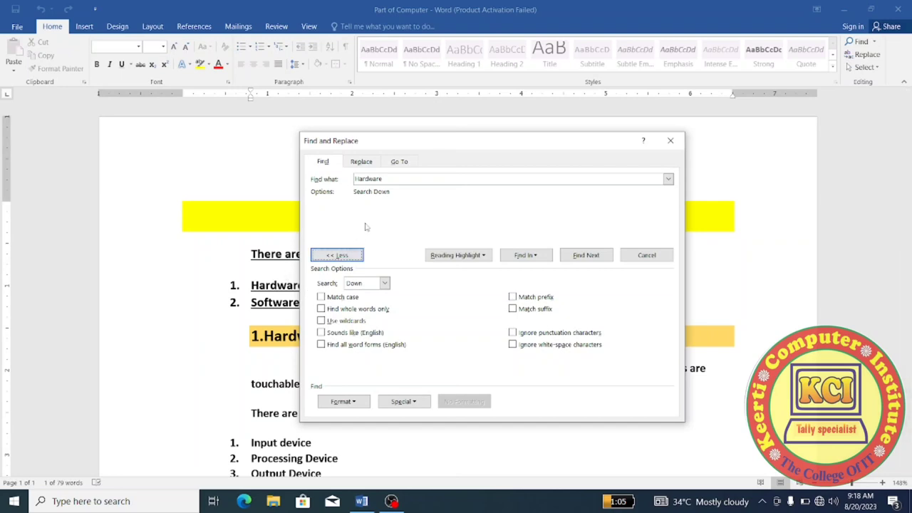
Run a Match case search for 'HARDWARE' through the whole document
double_click(386, 178)
text(HARDWARE)
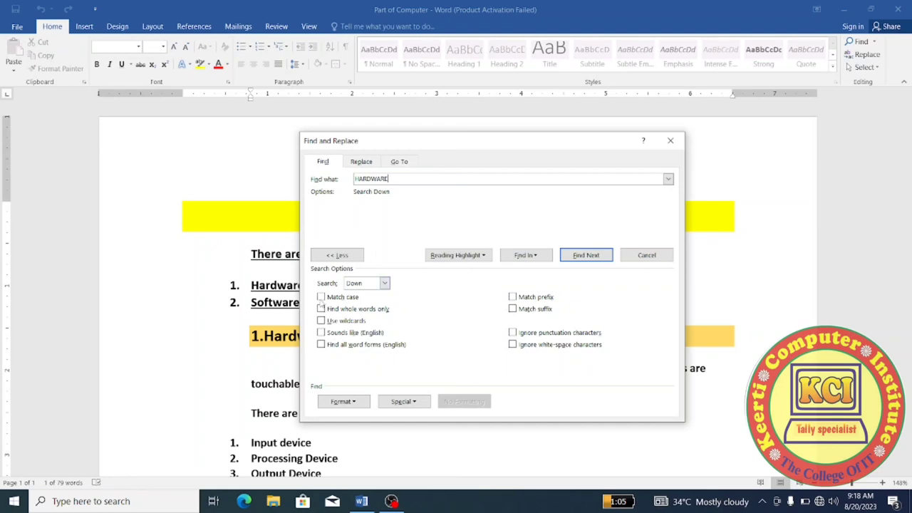
click(321, 298)
drag(549, 146, 800, 33)
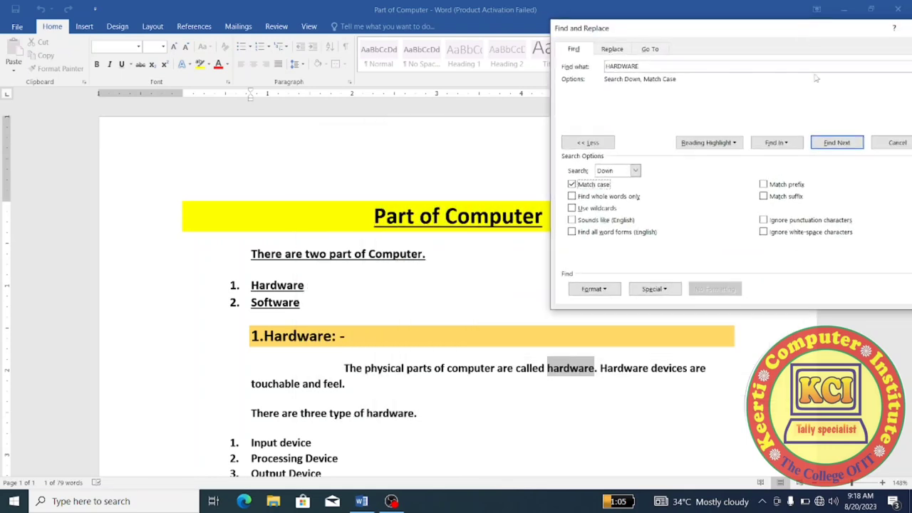
click(839, 143)
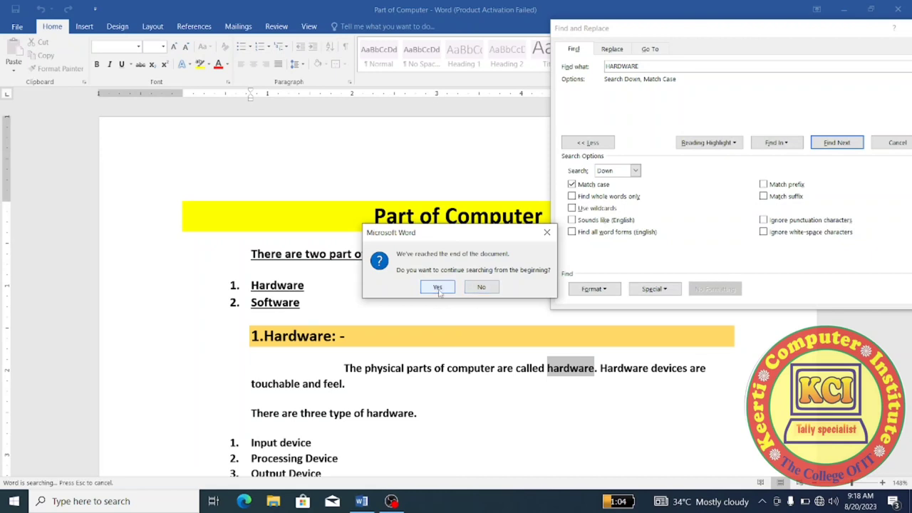
click(437, 288)
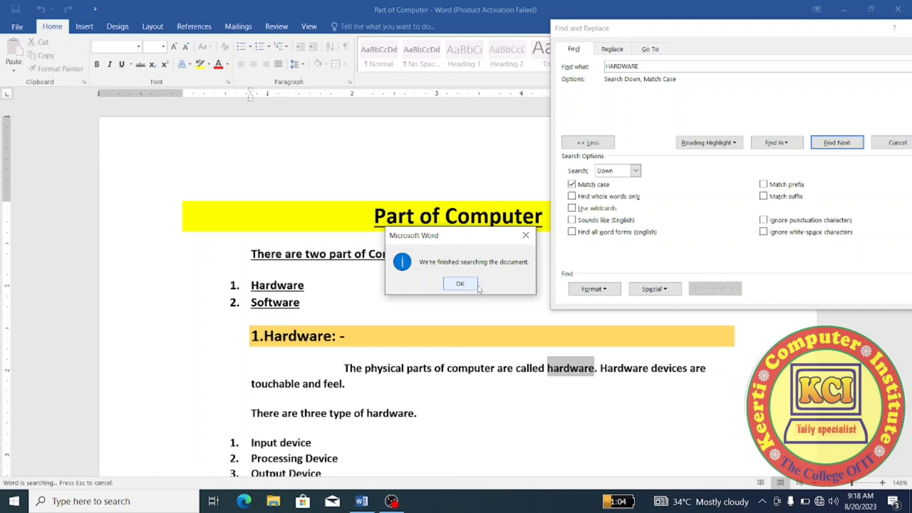
click(462, 284)
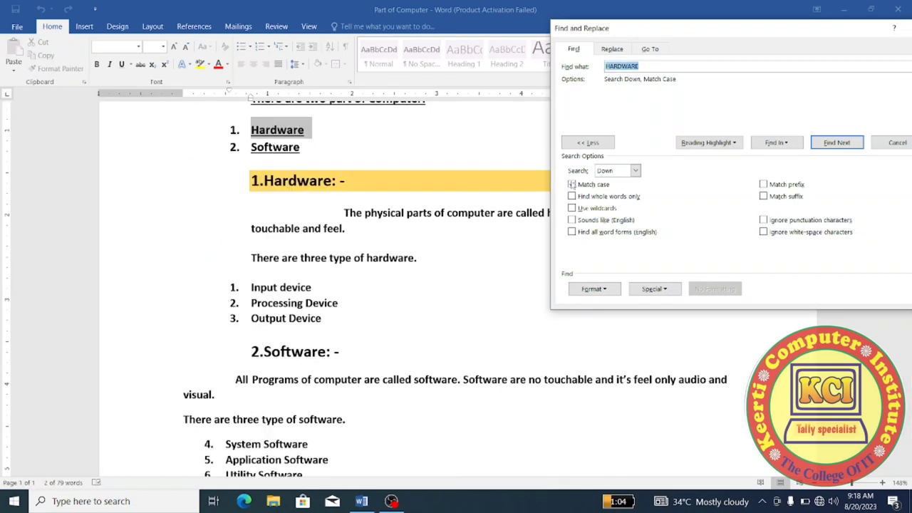
Turn Match case back off and close the Find and Replace dialog
click(572, 184)
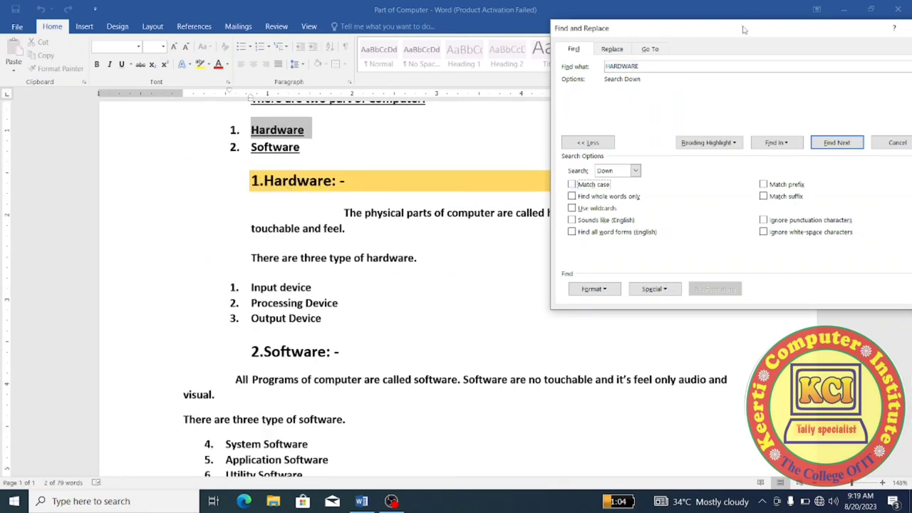
drag(743, 31, 537, 46)
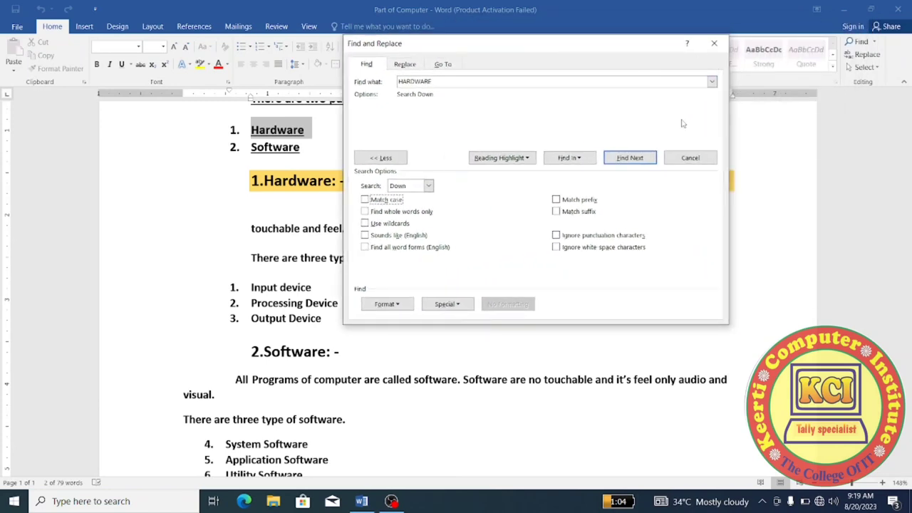
click(716, 44)
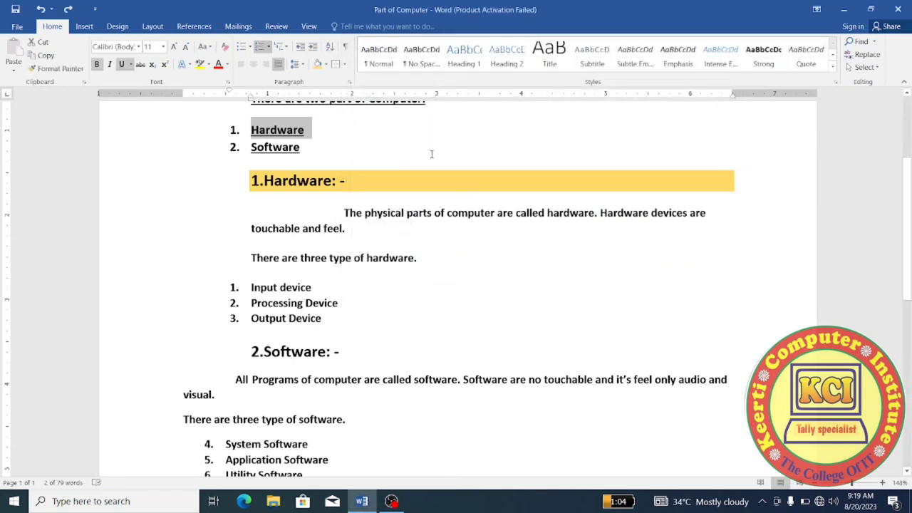
Use Go To to jump to line 15, then close the dialog
click(876, 43)
click(857, 85)
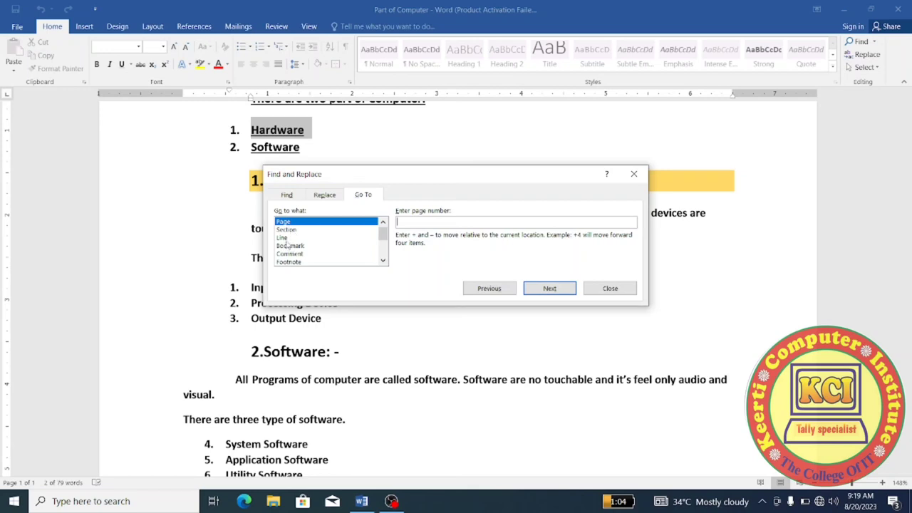
click(284, 238)
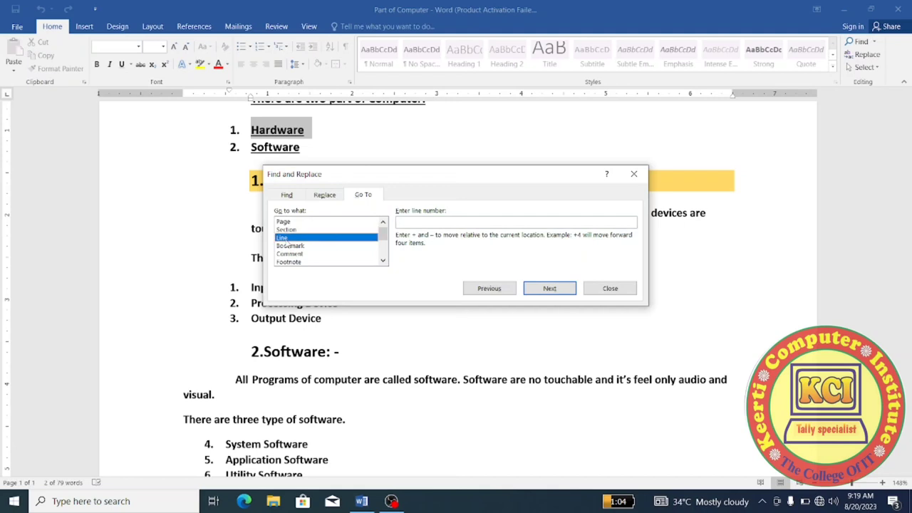
click(417, 223)
text(15)
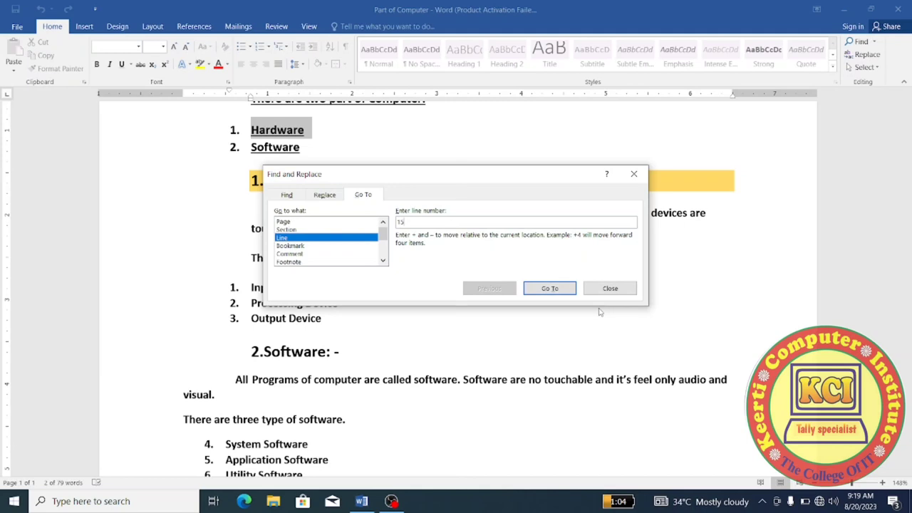
click(551, 289)
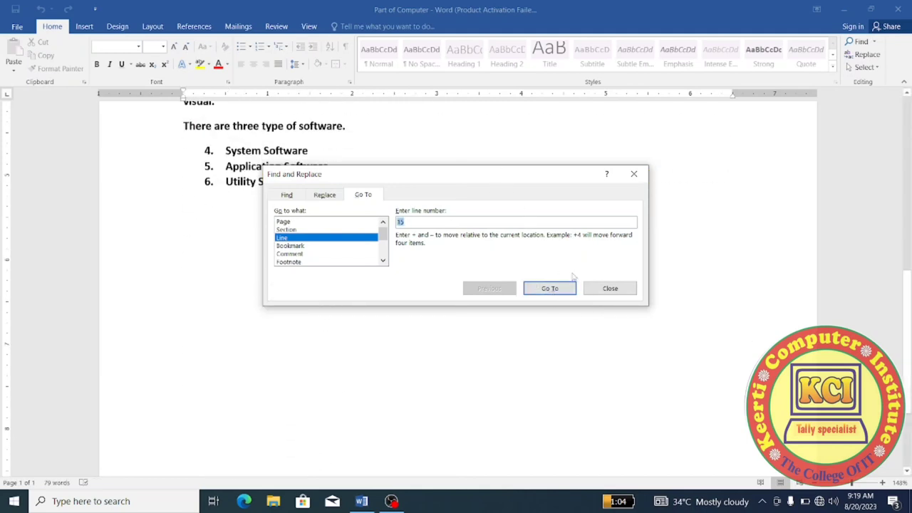
click(610, 288)
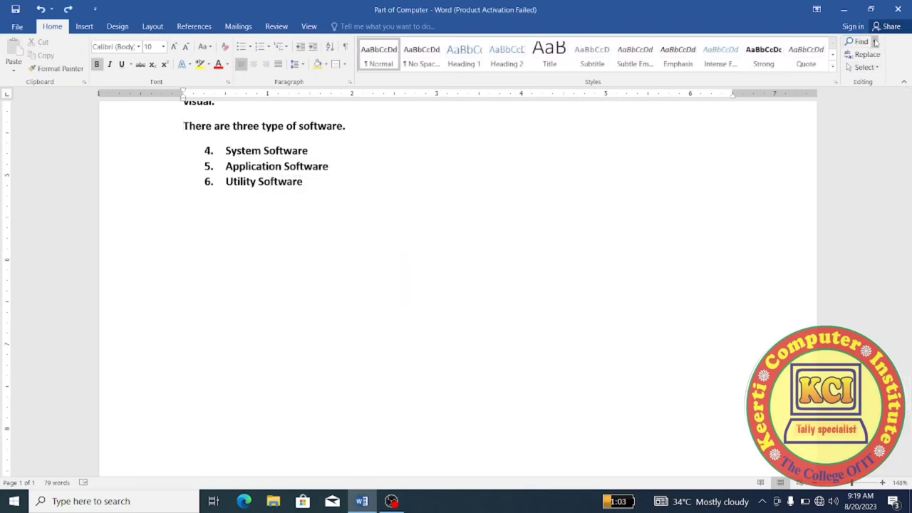
Use Go To to jump to heading 1, Part of Computer, then close the dialog
click(874, 41)
click(855, 84)
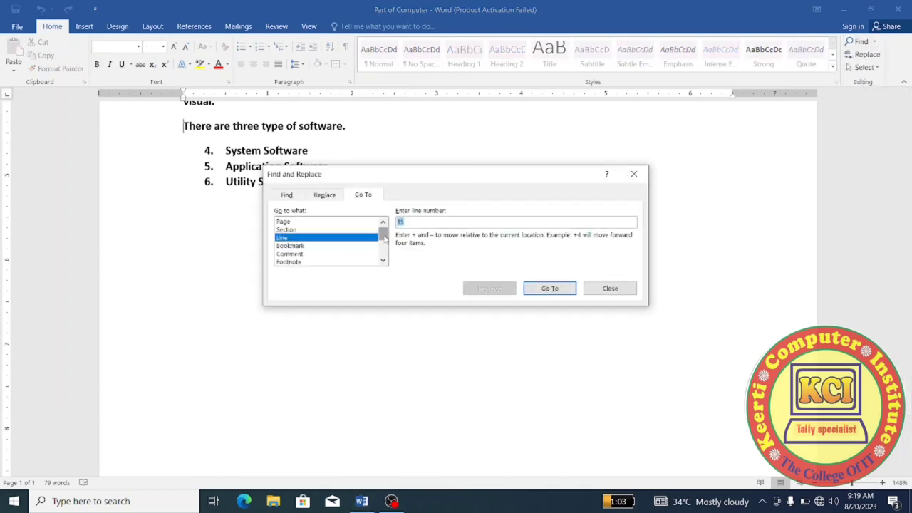
mouse_move(384, 235)
mouse_down()
mouse_move(382, 267)
mouse_move(378, 258)
mouse_up()
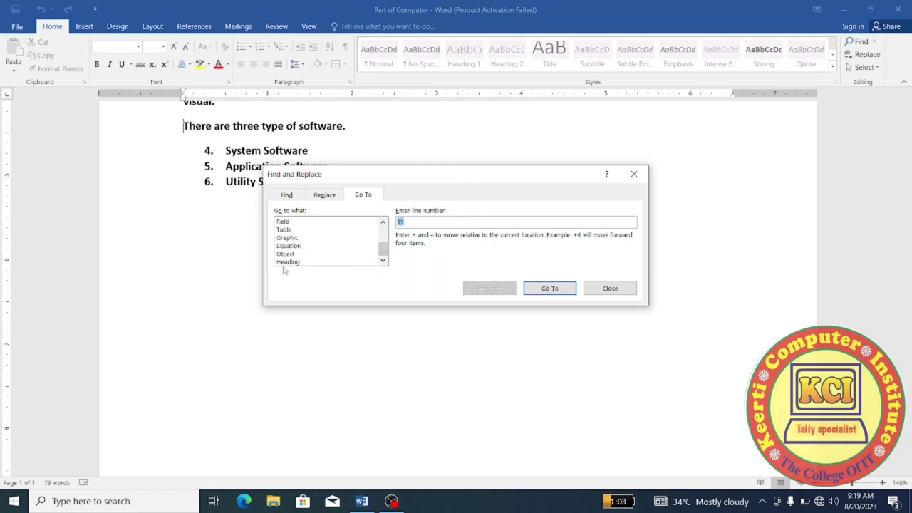
click(287, 262)
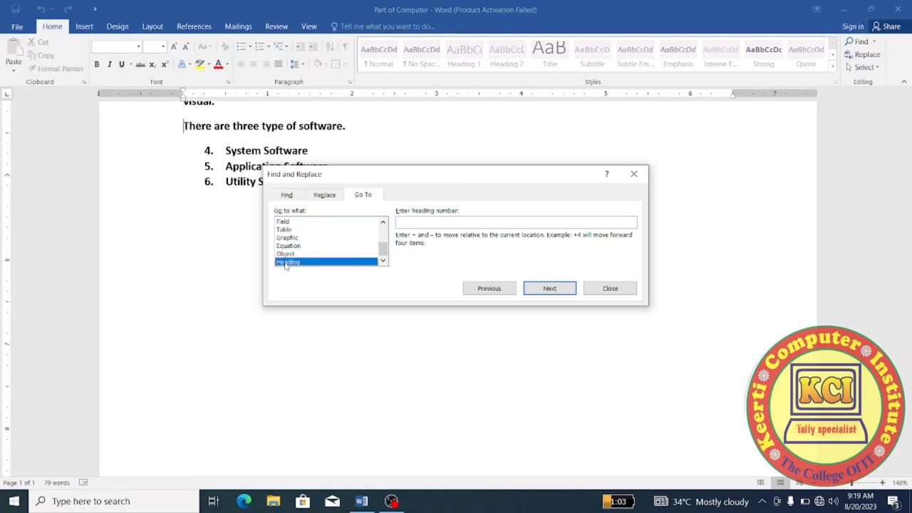
click(406, 222)
text(1)
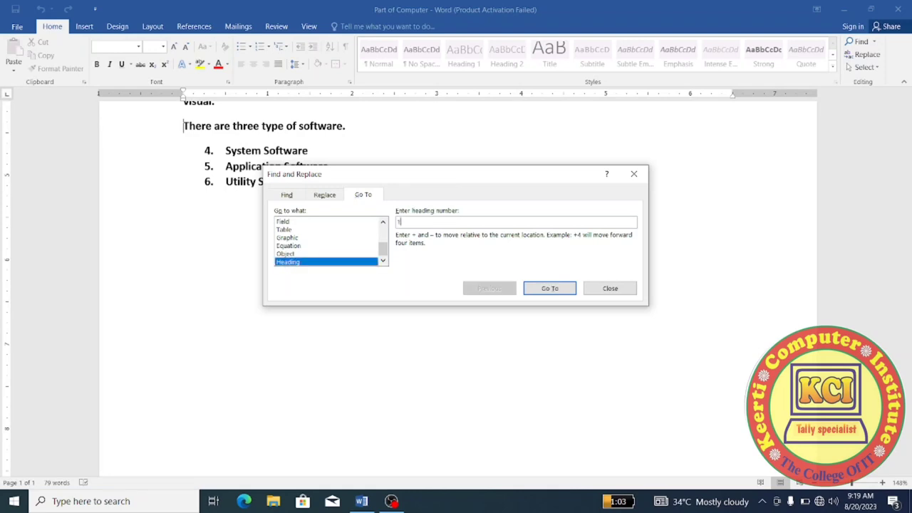
click(542, 290)
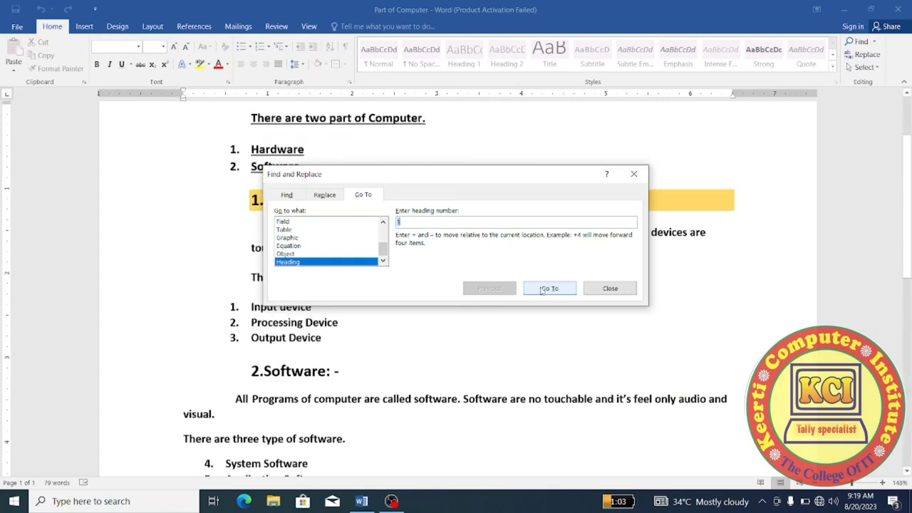
click(594, 286)
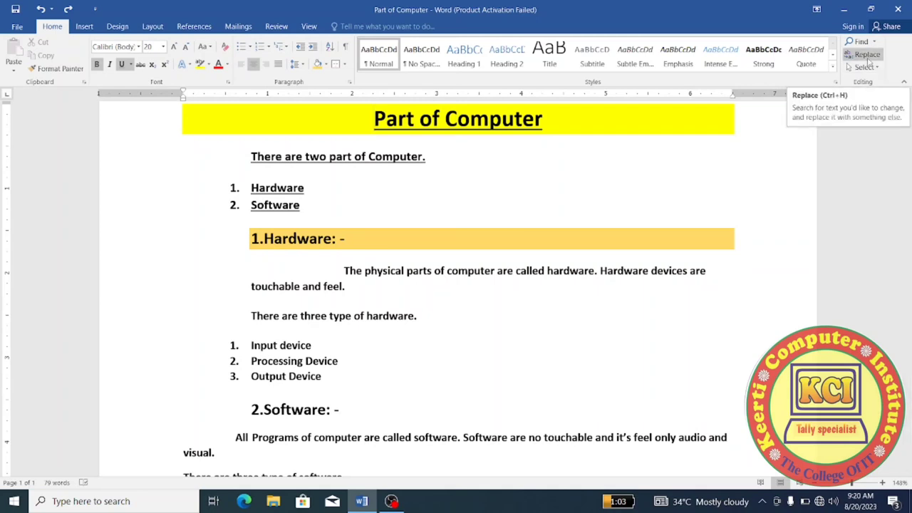
Find the first case-matching 'Hardware' to be replaced with 'Software'
click(868, 58)
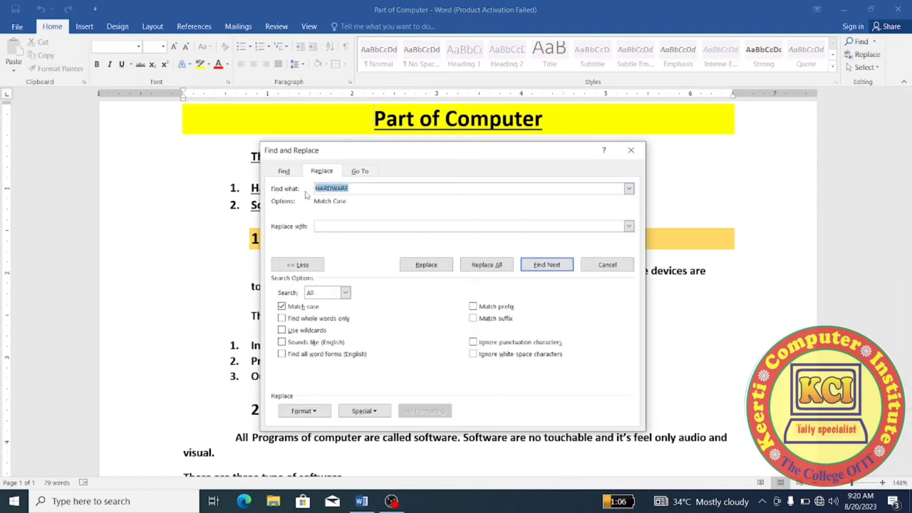
text(Hardware)
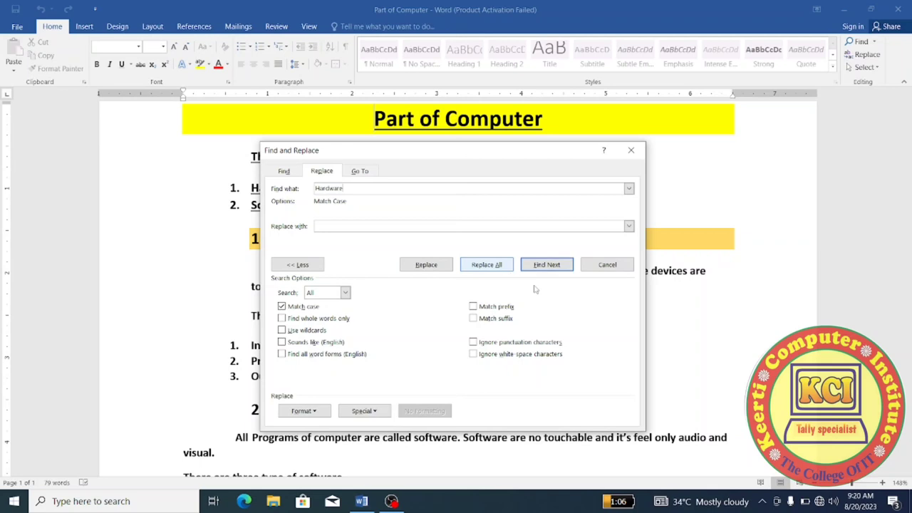
click(545, 267)
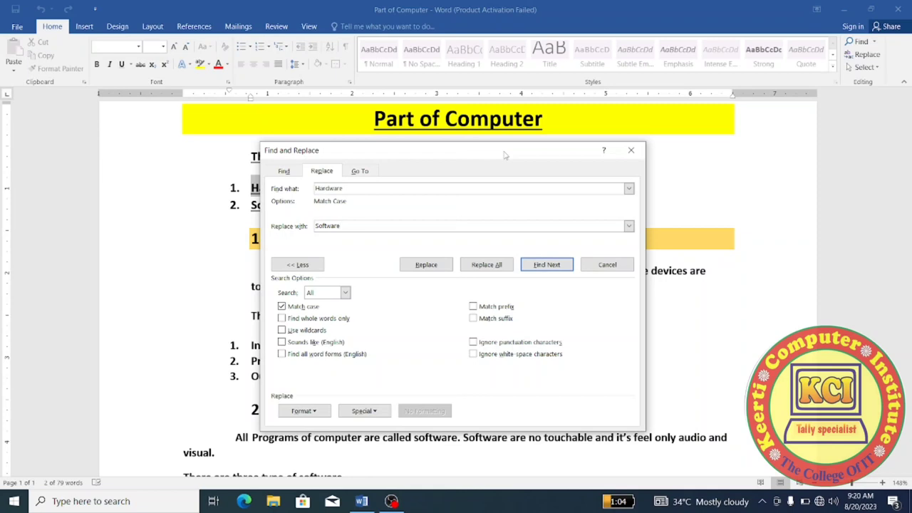
drag(505, 155, 760, 137)
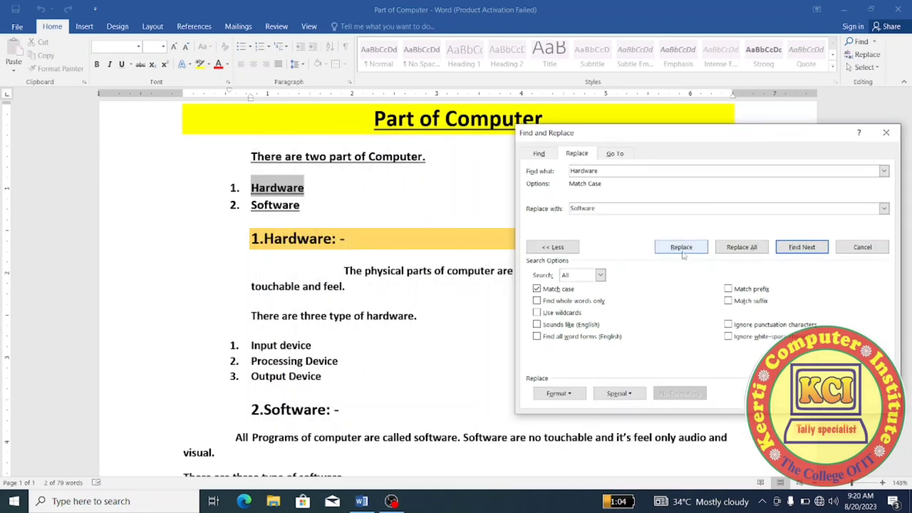
Replace that 'Hardware' and all remaining ones with 'Software', then close the dialog
click(683, 251)
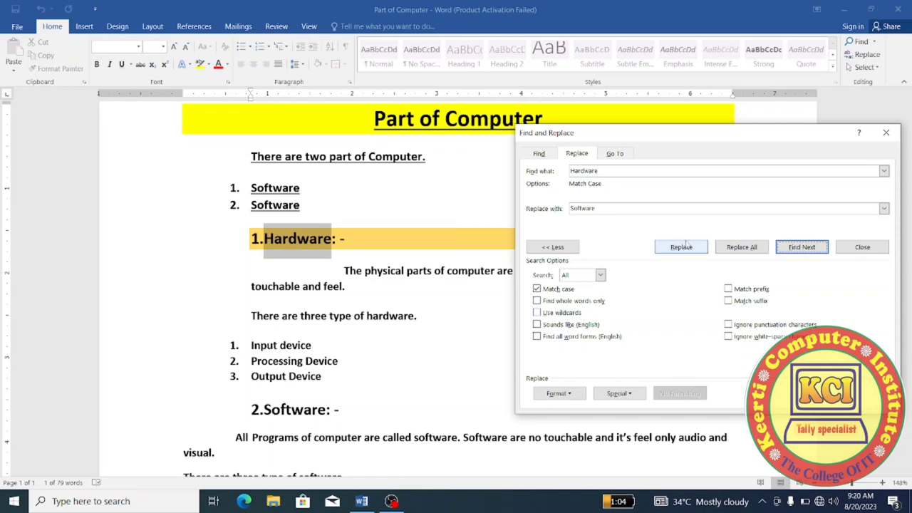
click(741, 247)
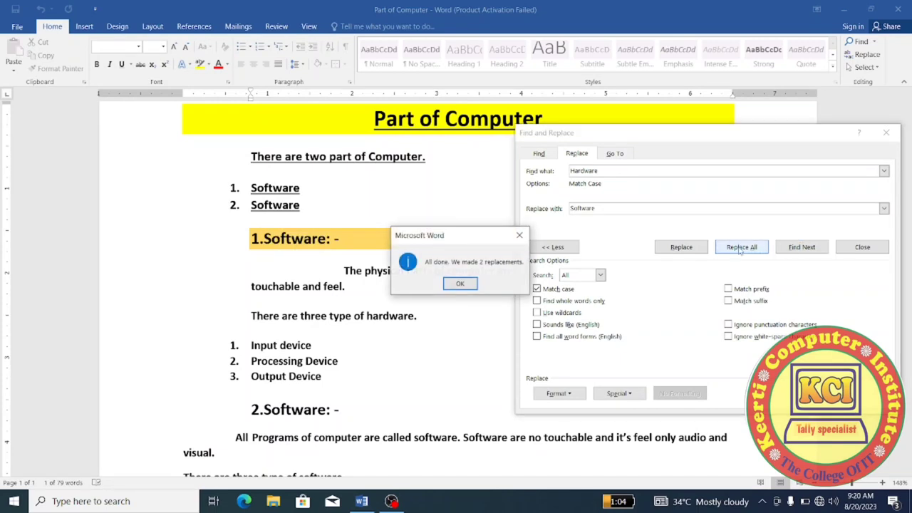
click(469, 286)
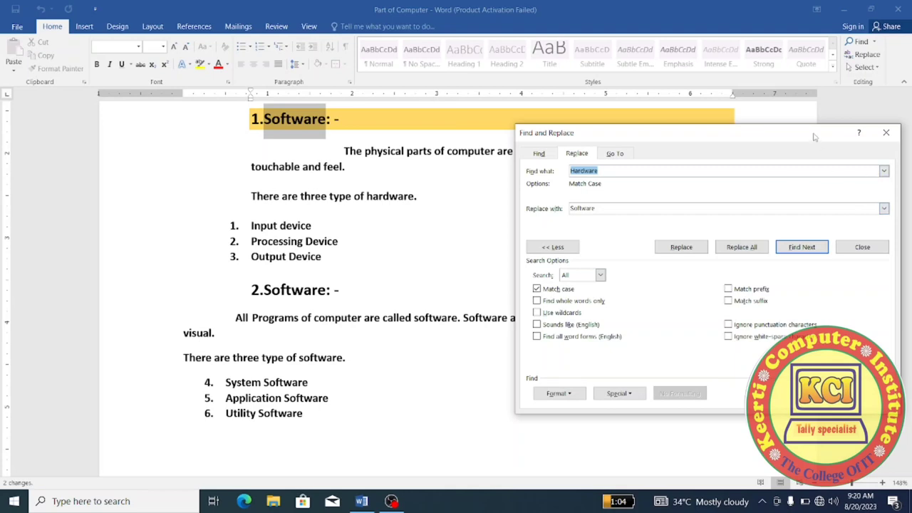
drag(815, 137, 387, 316)
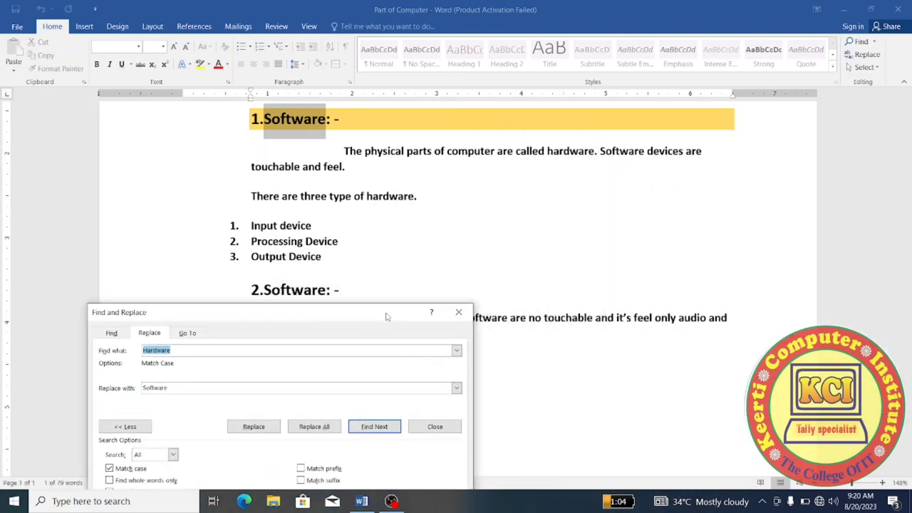
click(462, 314)
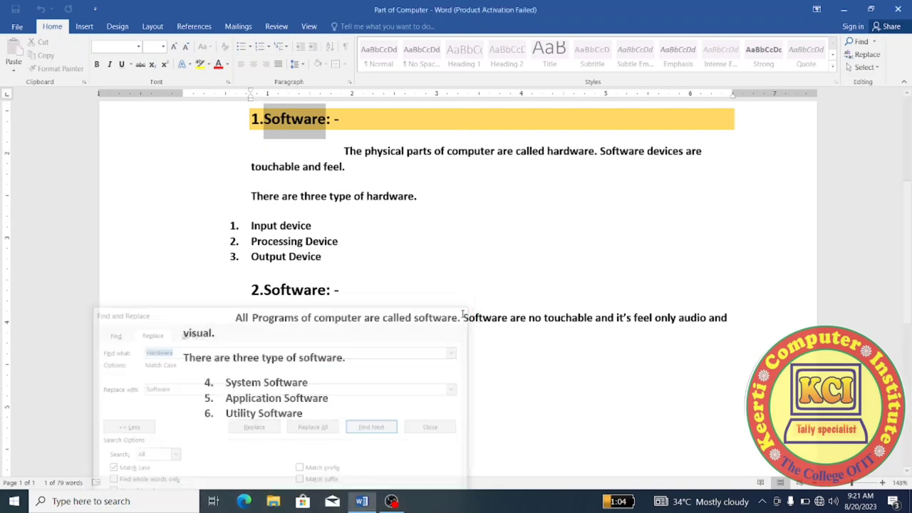
click(907, 94)
drag(908, 93, 908, 93)
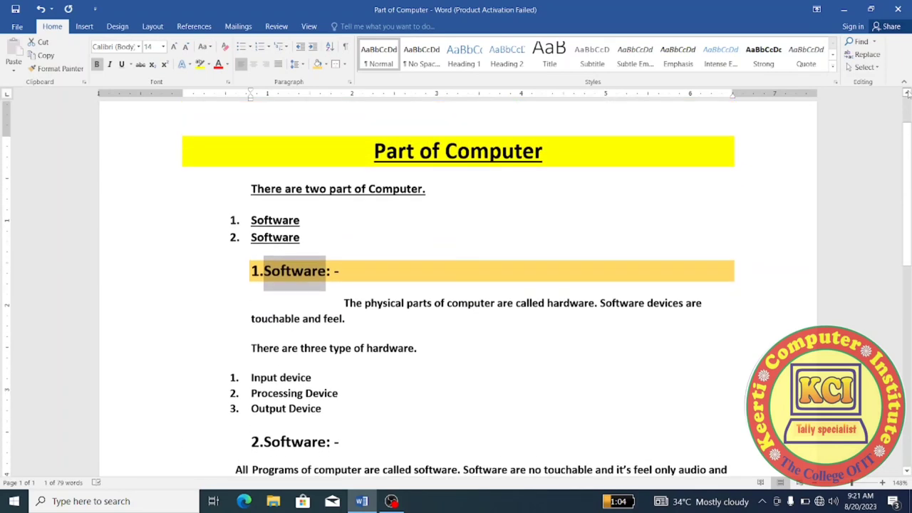
Undo the Hardware-to-Software replacements and select all the document text
key(ctrl+z)
key(ctrl+z)
key(ctrl+z)
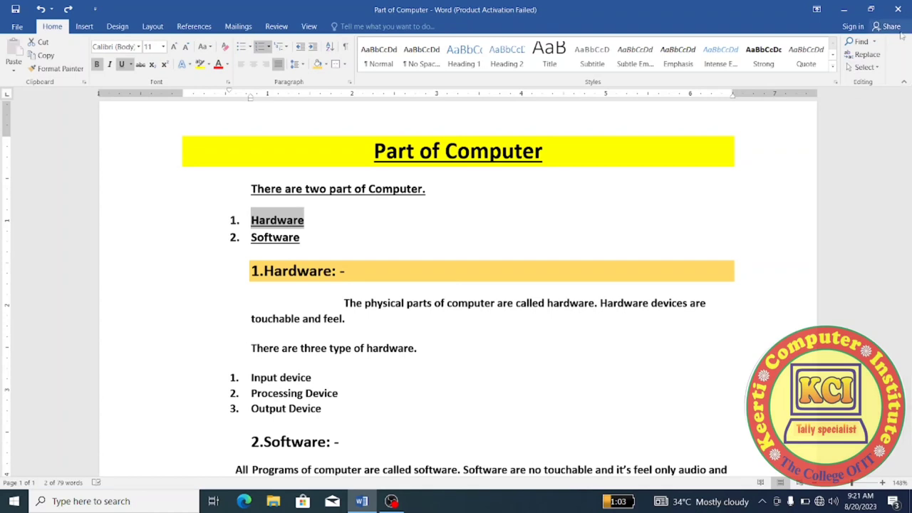
click(880, 68)
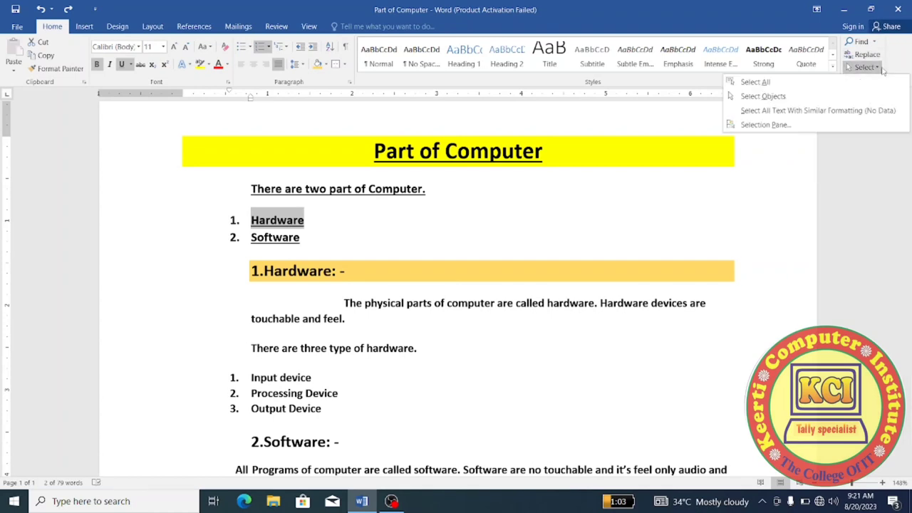
click(756, 81)
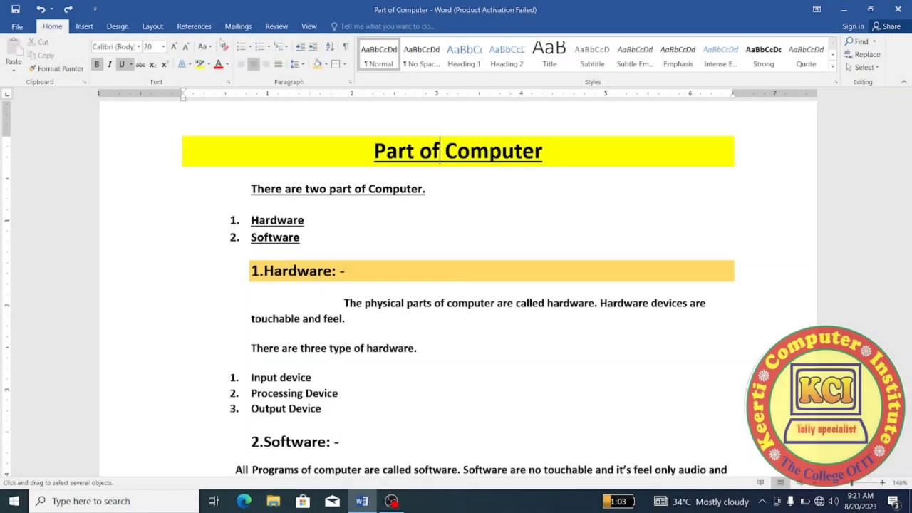
Dismiss the Select options without choosing and bring up the Insert ribbon
click(877, 67)
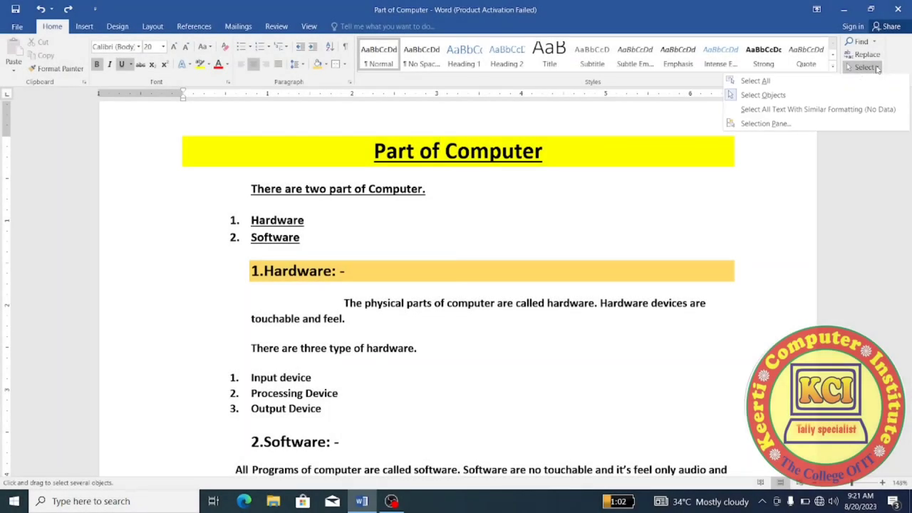
click(780, 201)
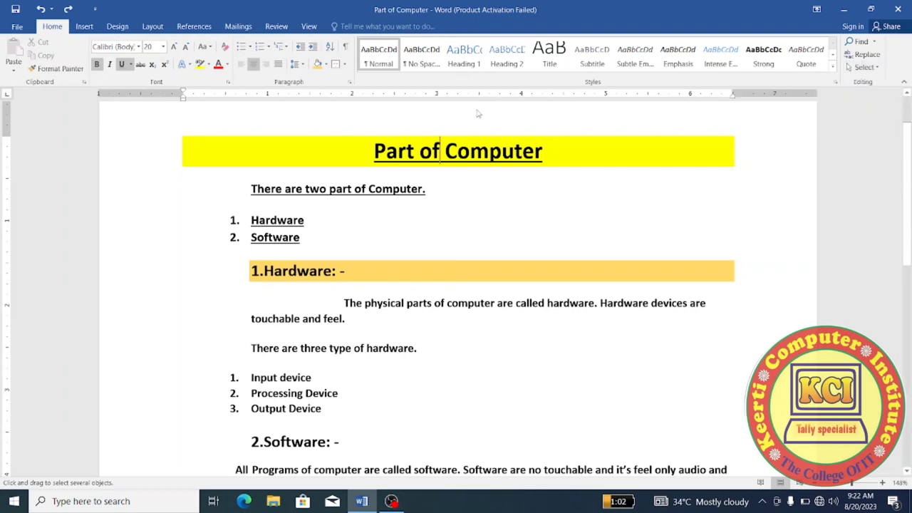
click(92, 27)
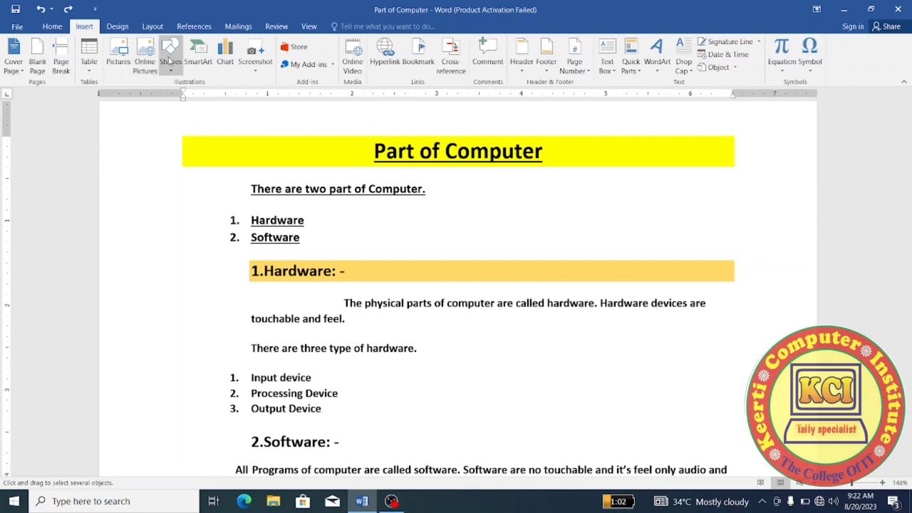
Draw a Snip Diagonal Corner Rectangle beside the opening line and a large Down Arrow over the hardware paragraphs
click(170, 53)
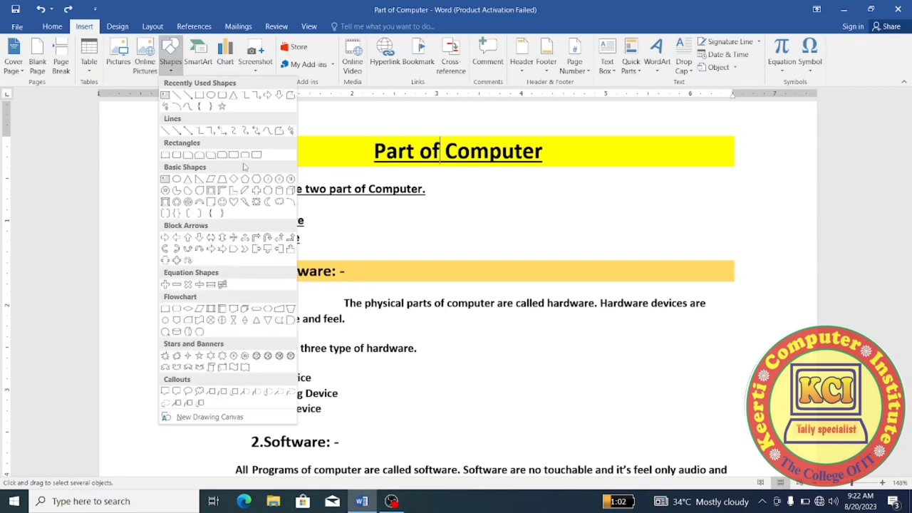
click(207, 154)
drag(452, 234, 581, 183)
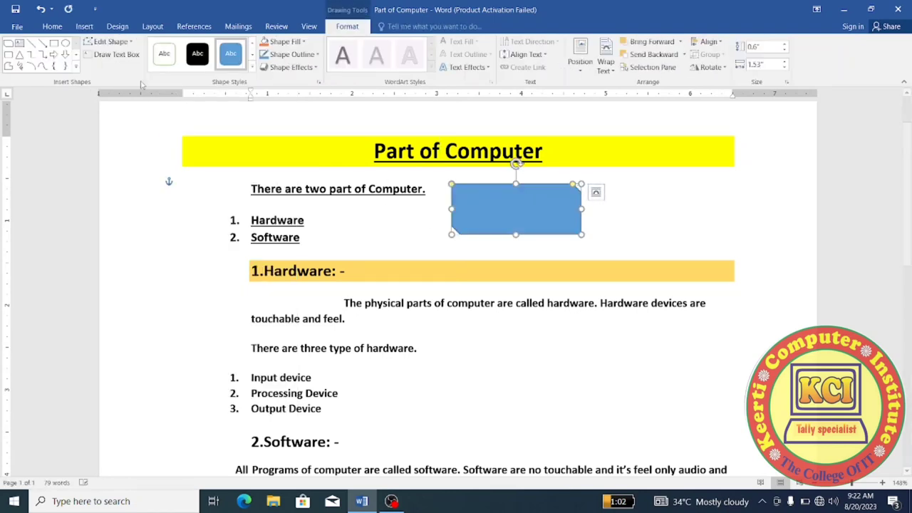
click(65, 55)
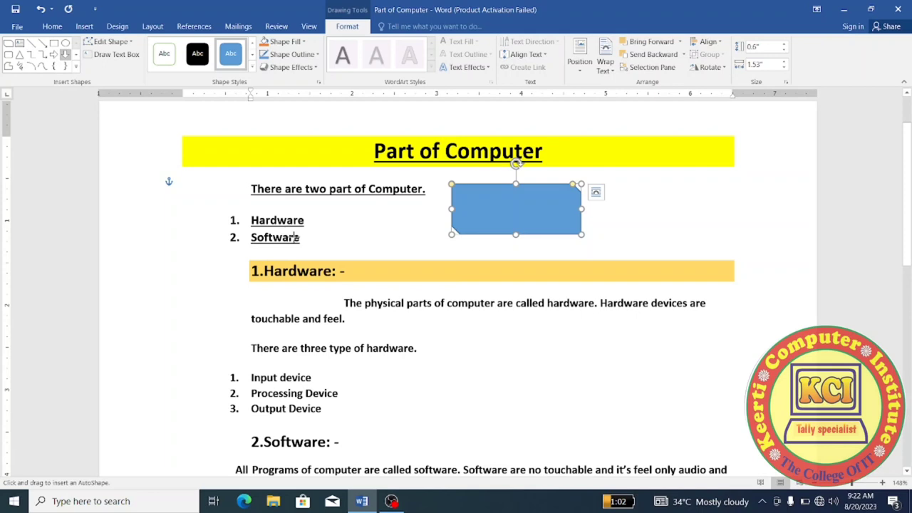
drag(385, 303, 599, 435)
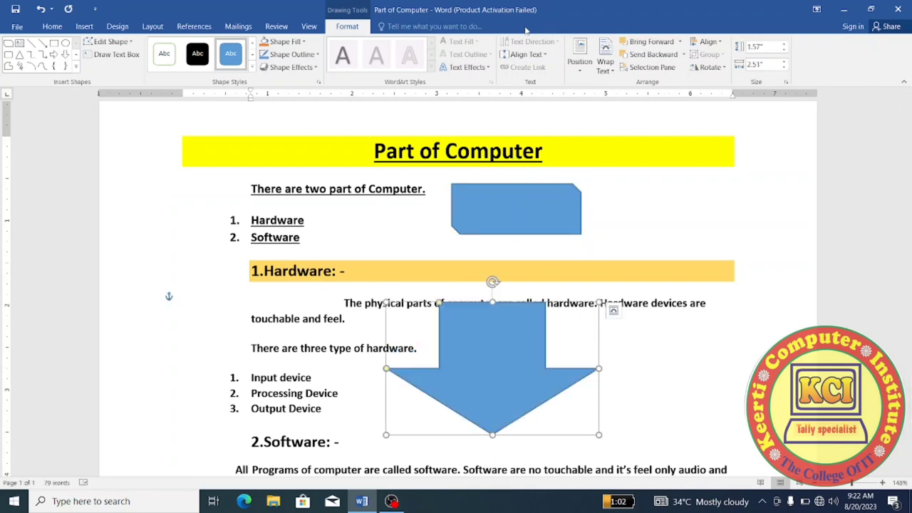
Turn on Select Objects and drag a box to select both shapes
click(52, 27)
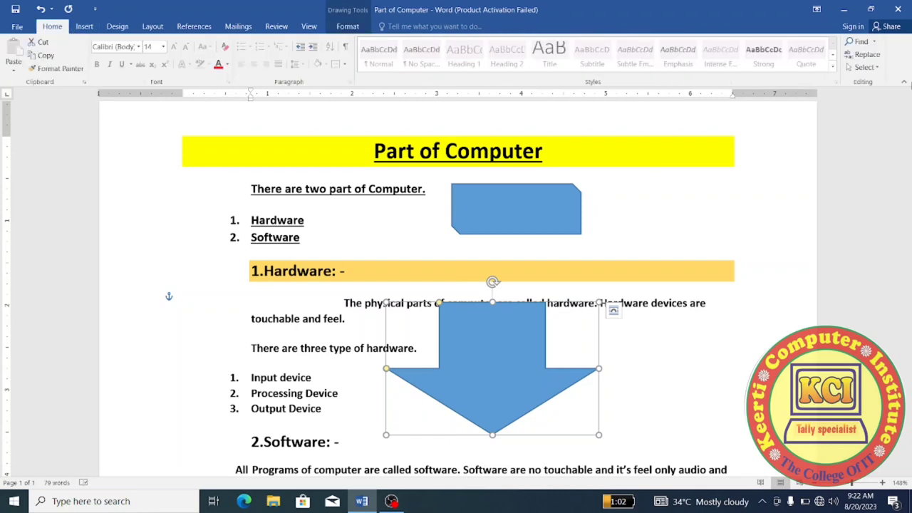
click(879, 67)
click(782, 98)
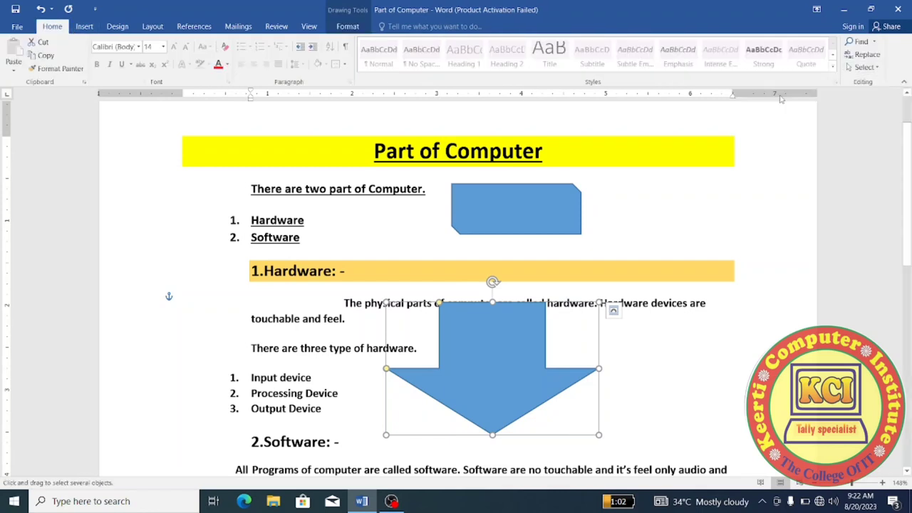
mouse_move(650, 160)
mouse_down()
mouse_move(341, 508)
mouse_move(326, 508)
mouse_up()
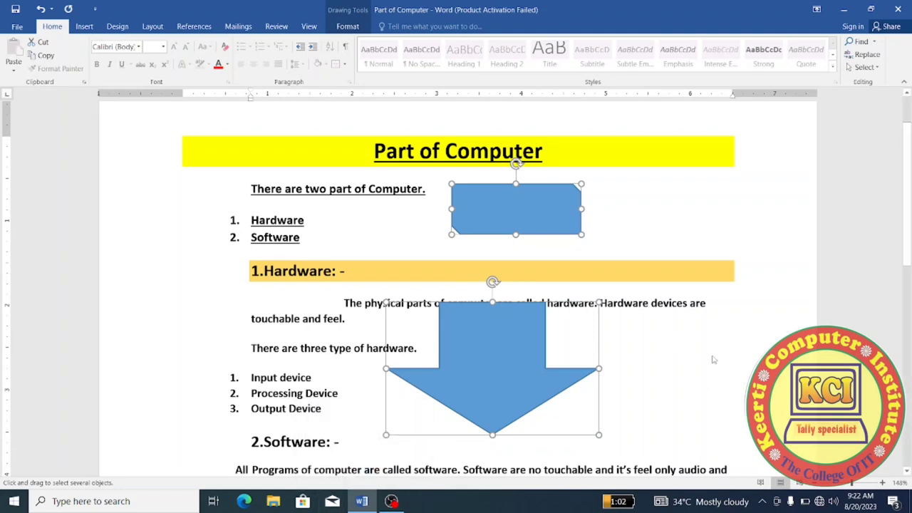
key(Escape)
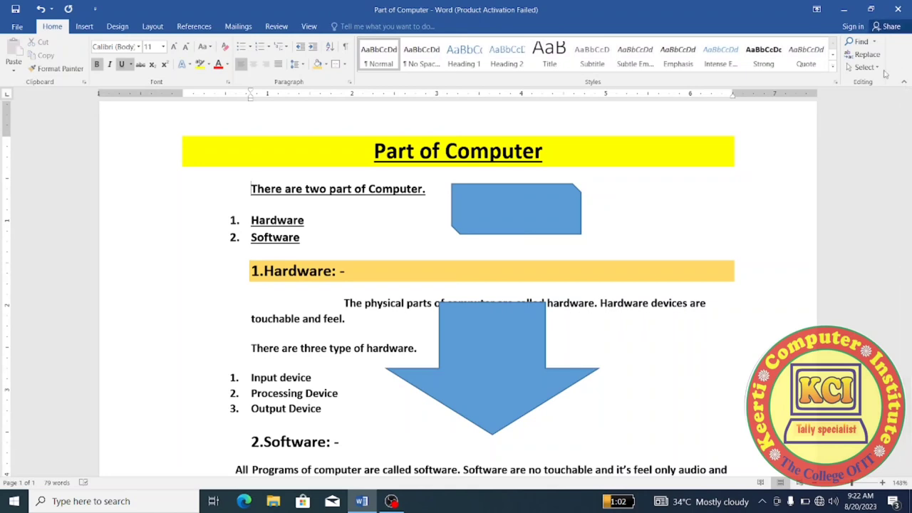
click(877, 68)
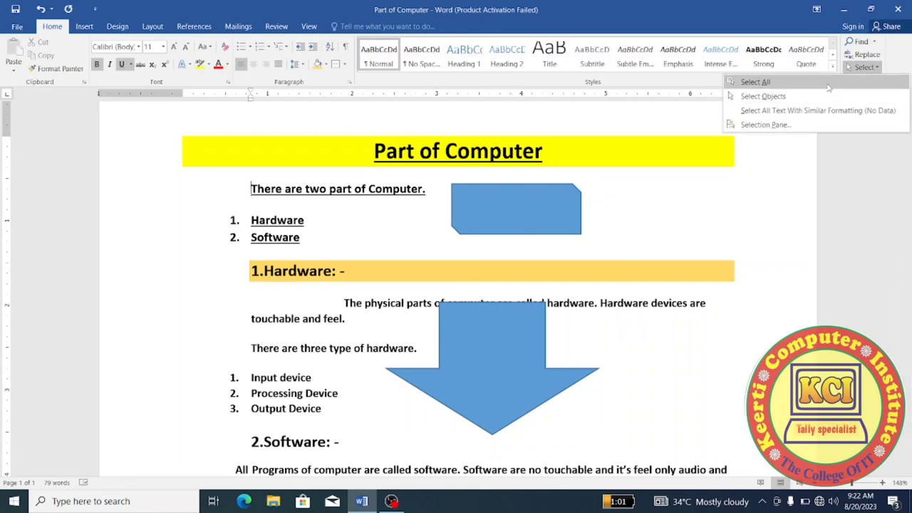
click(829, 83)
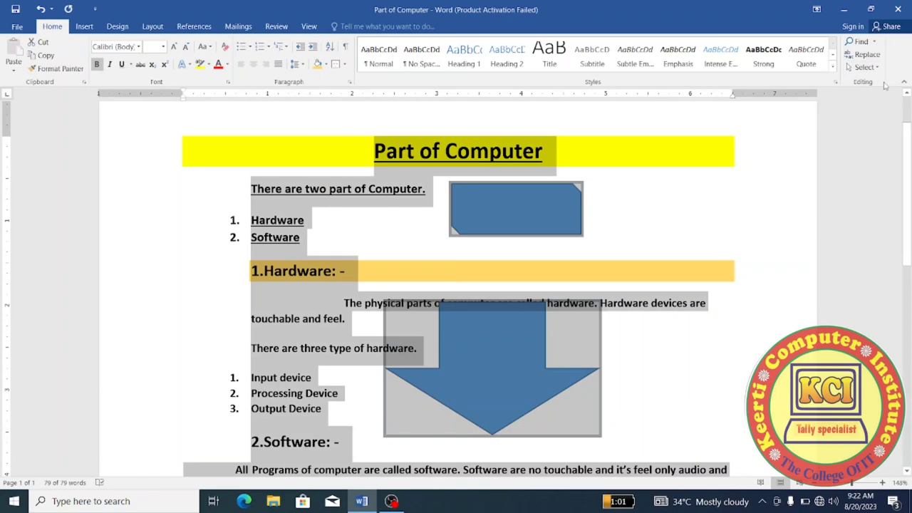
click(683, 218)
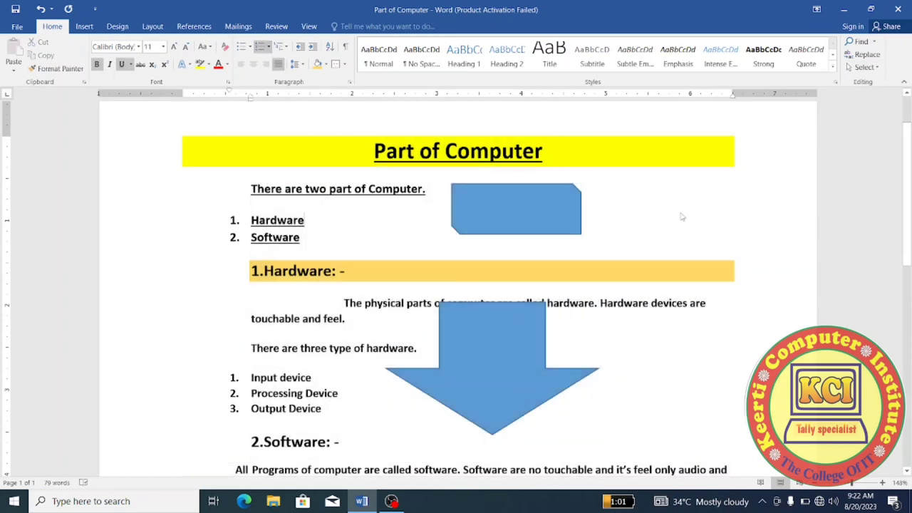
click(877, 68)
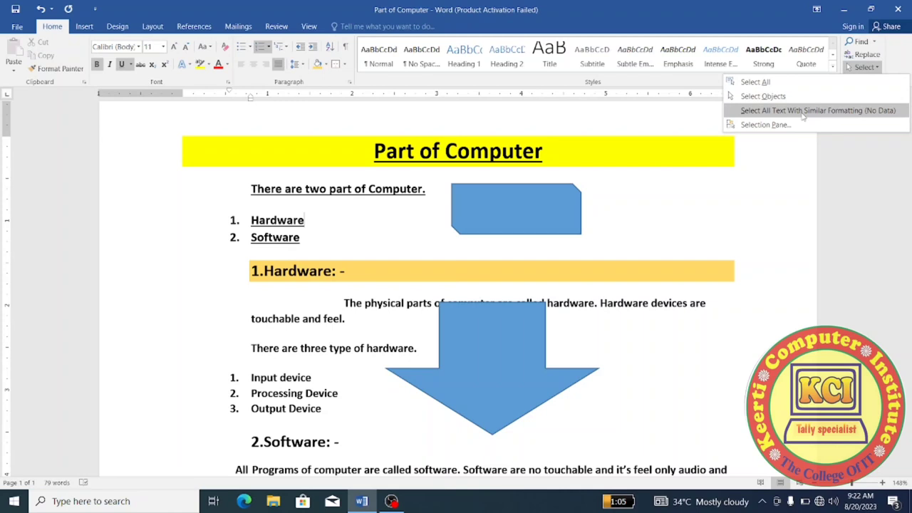
click(804, 112)
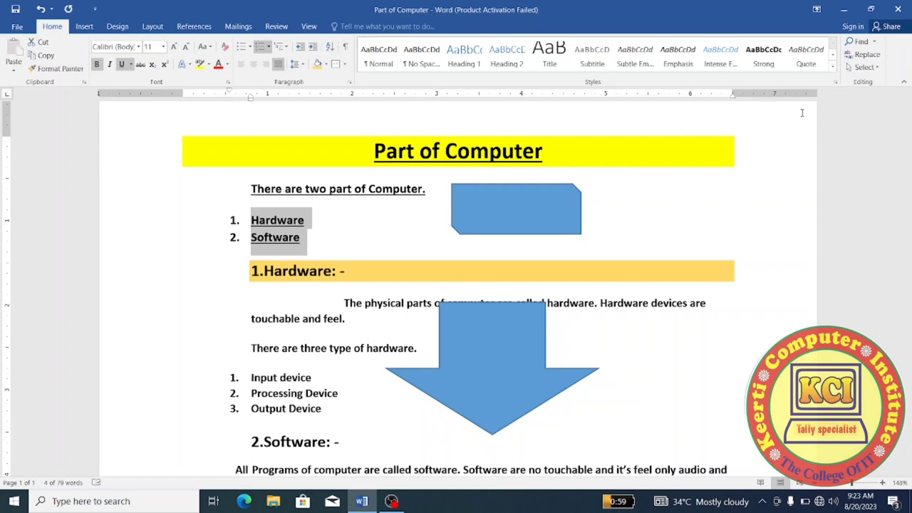
click(703, 245)
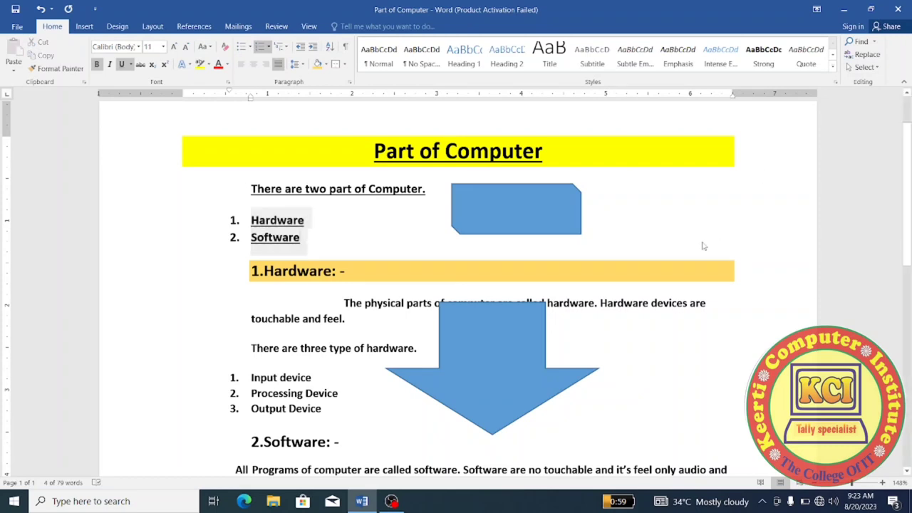
click(878, 69)
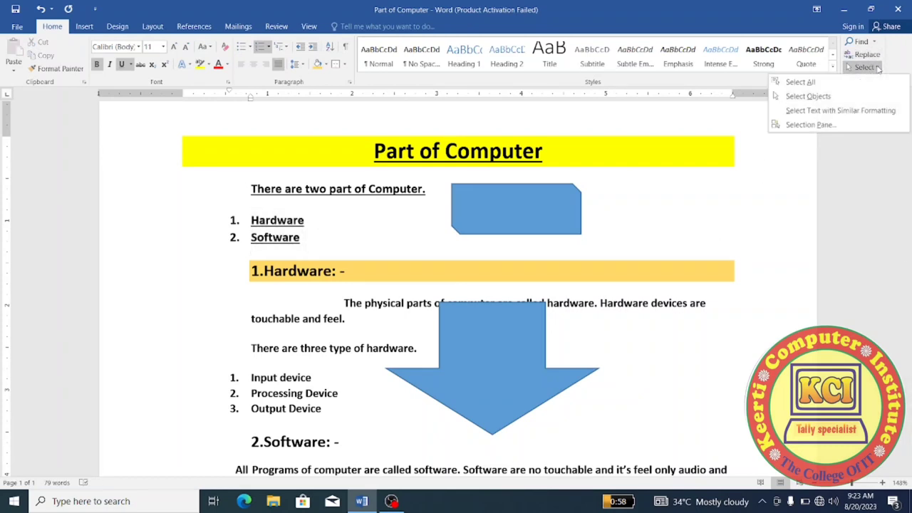
click(808, 126)
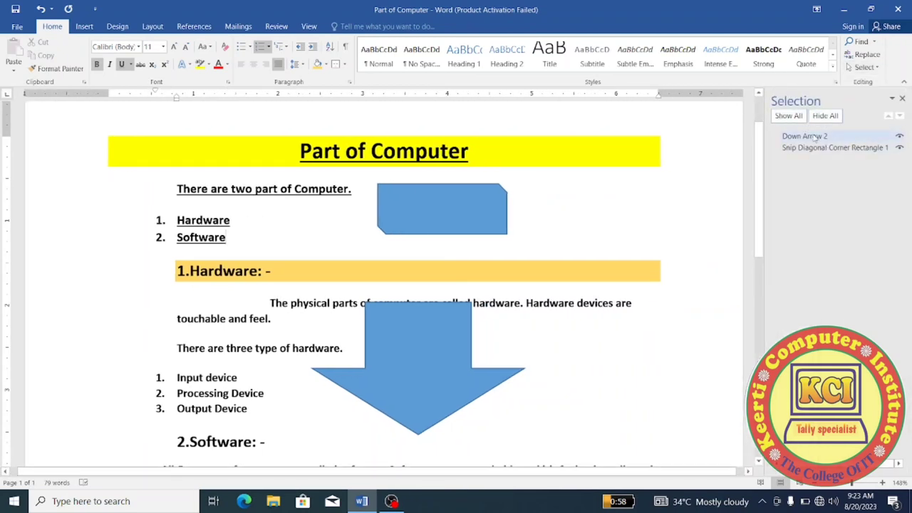
click(384, 211)
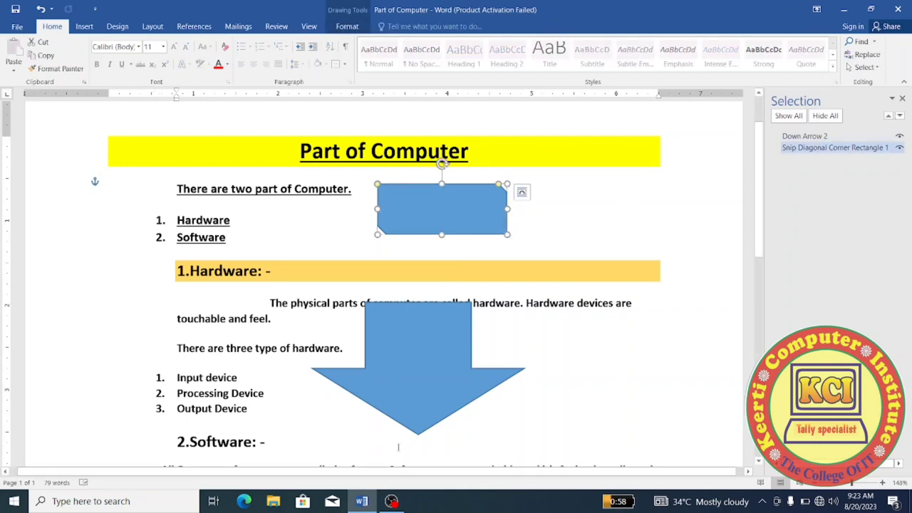
click(825, 116)
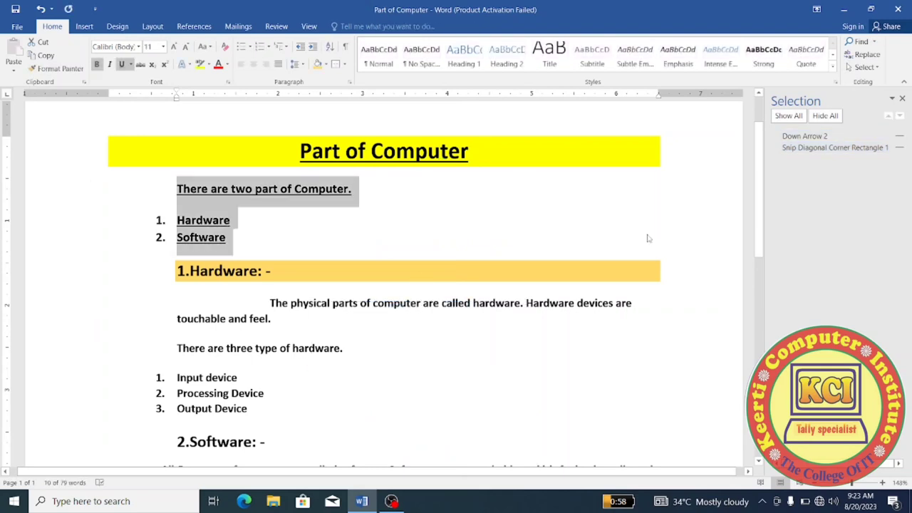
click(789, 116)
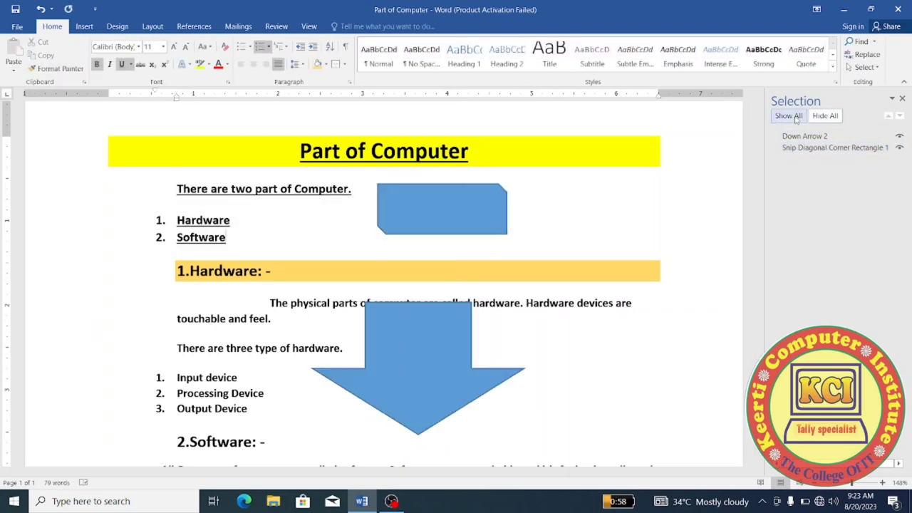
click(900, 136)
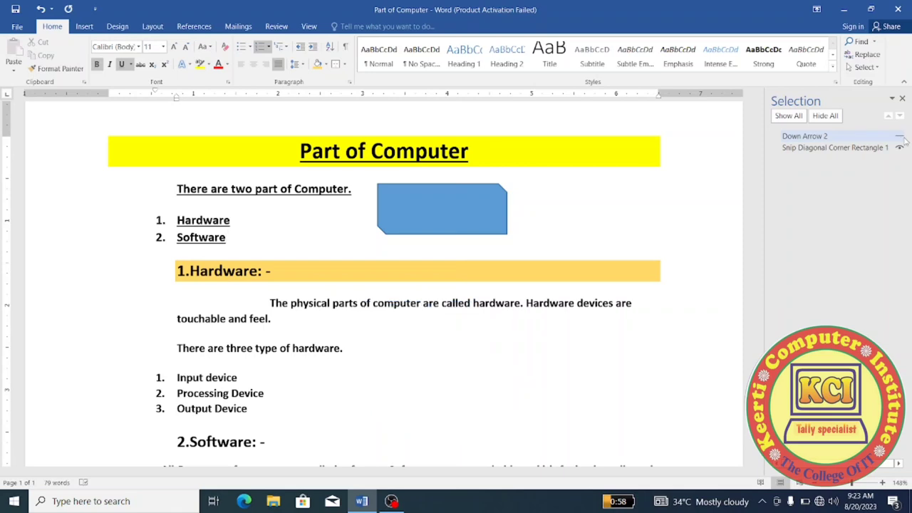
click(900, 136)
click(824, 116)
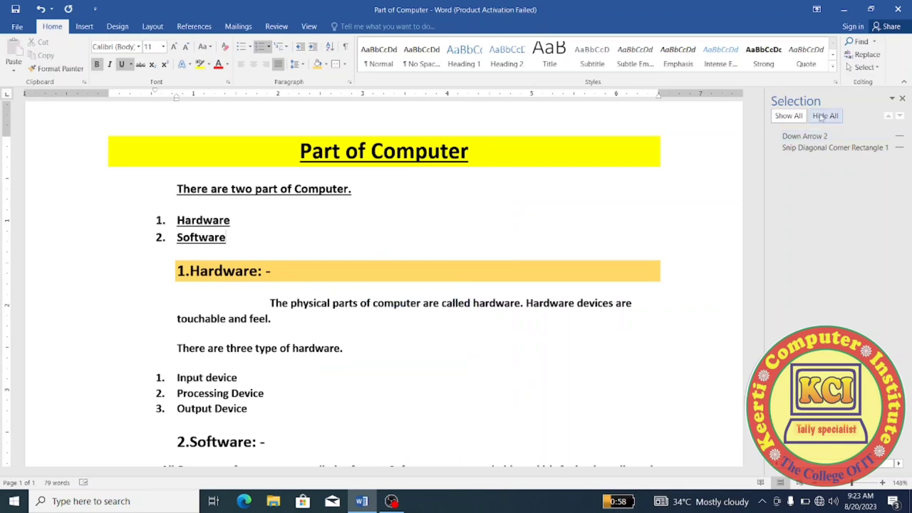
click(793, 116)
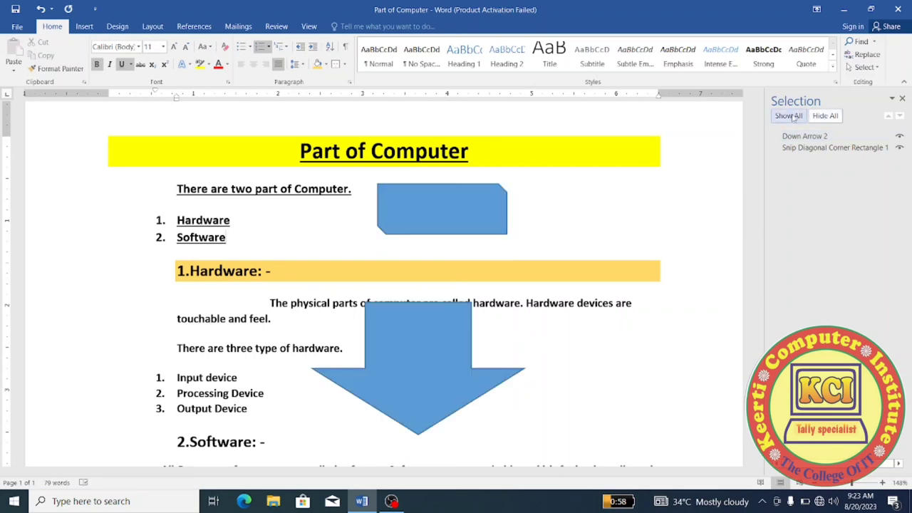
click(902, 99)
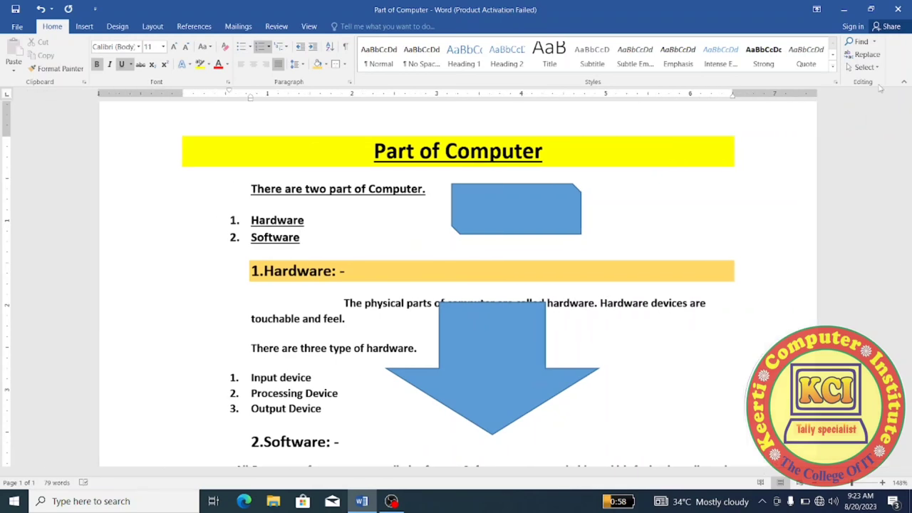